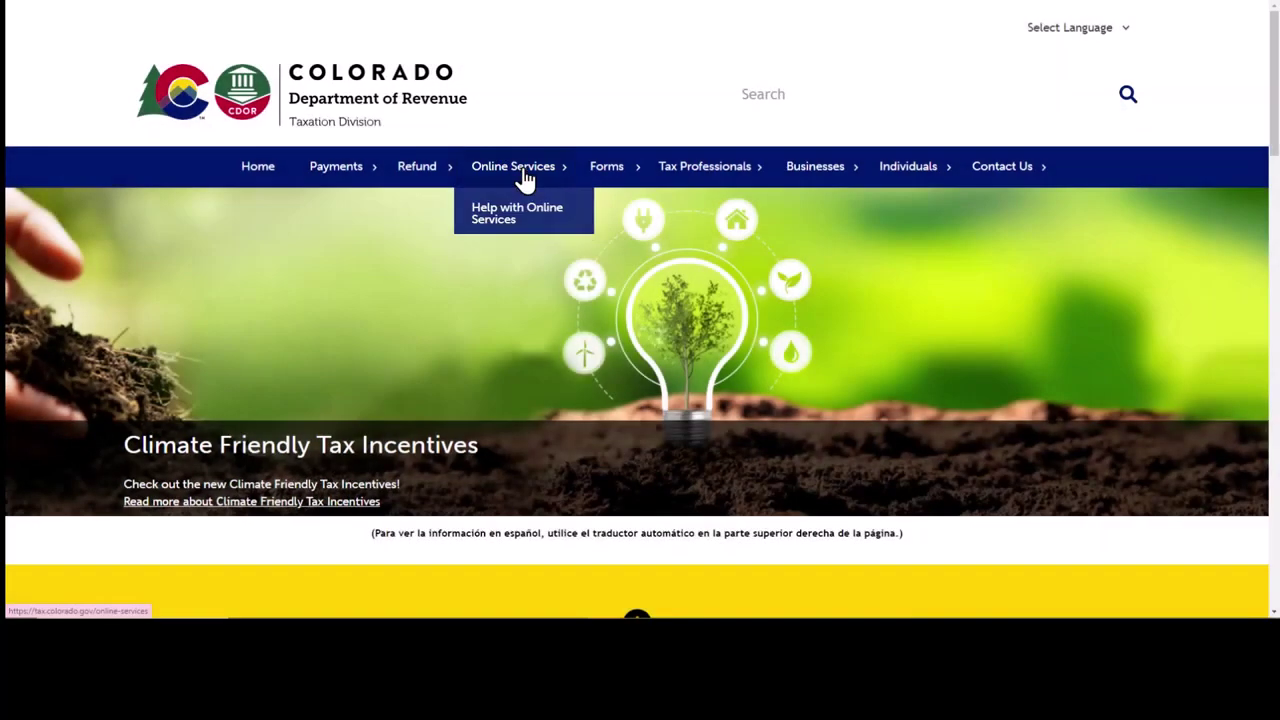
# Step: From Online Services, follow Visit ROL under Revenue Online (ROL) to the sign-in page
pyautogui.click(523, 178)
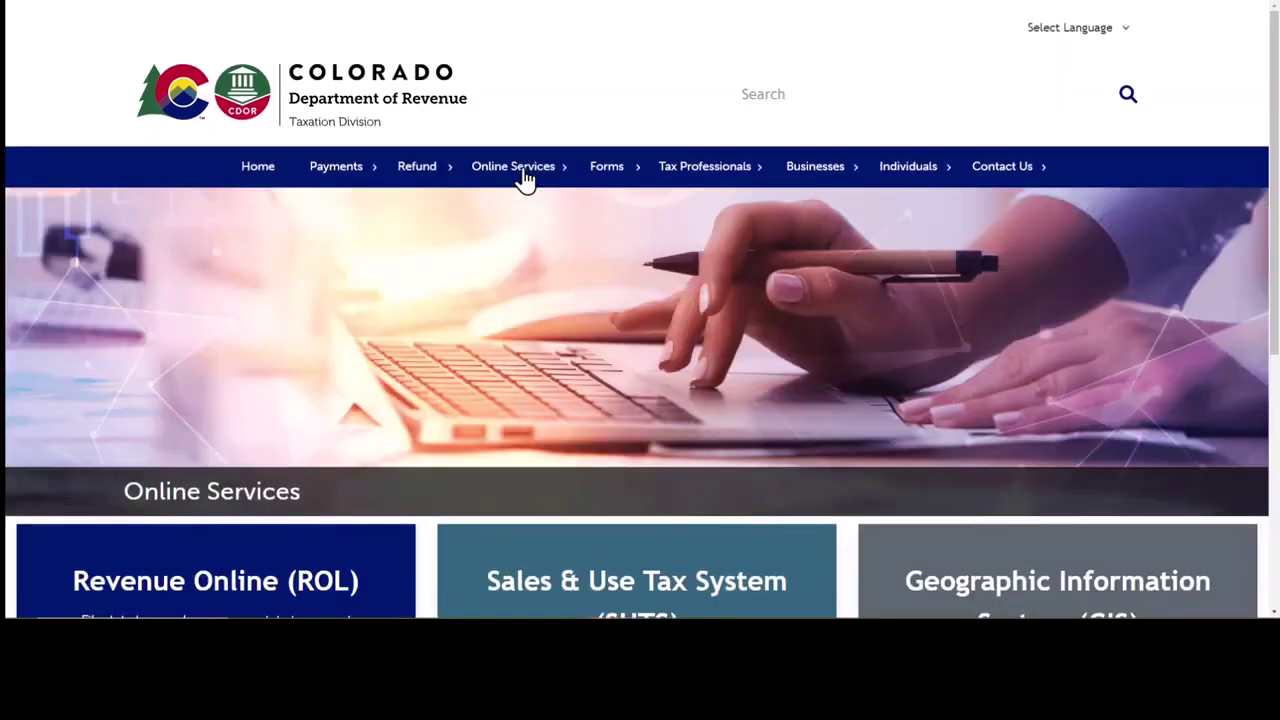
pyautogui.scroll(-1, 456, 344)
pyautogui.scroll(-1, 456, 344)
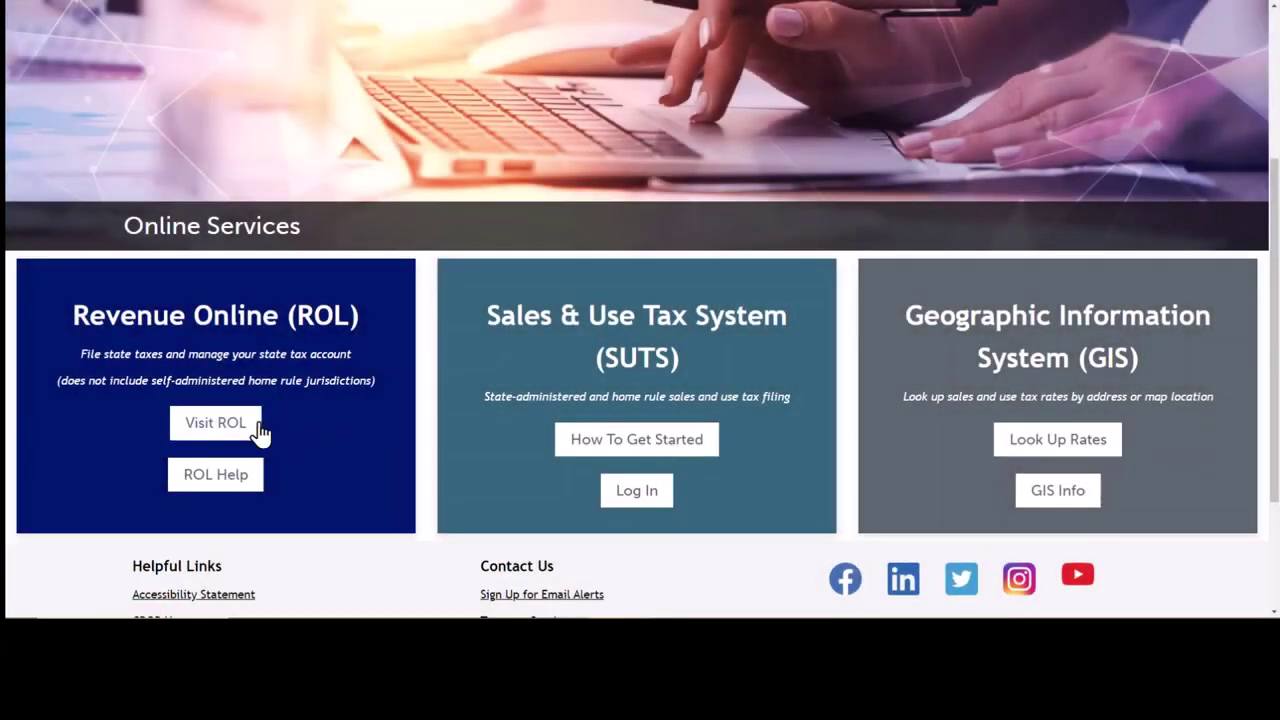
pyautogui.click(255, 428)
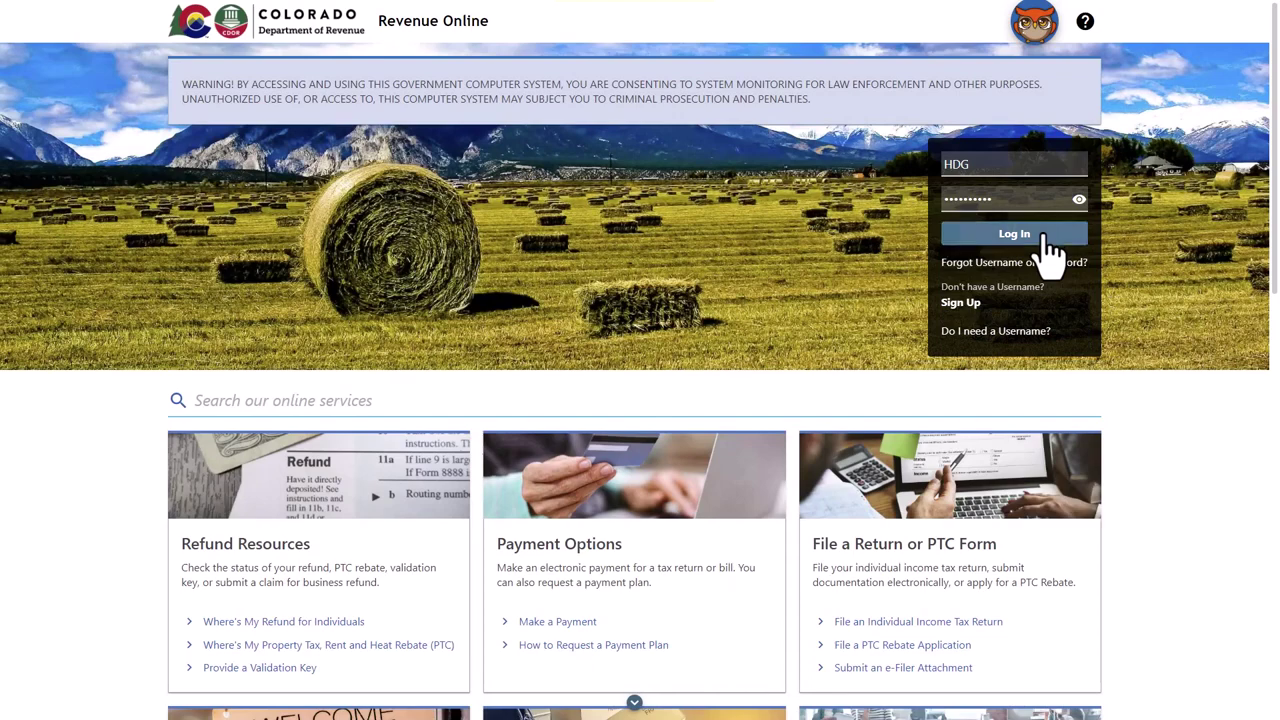
# Step: Log in and confirm the emailed security code to reach the Partnership Income Tax summary
pyautogui.click(1045, 240)
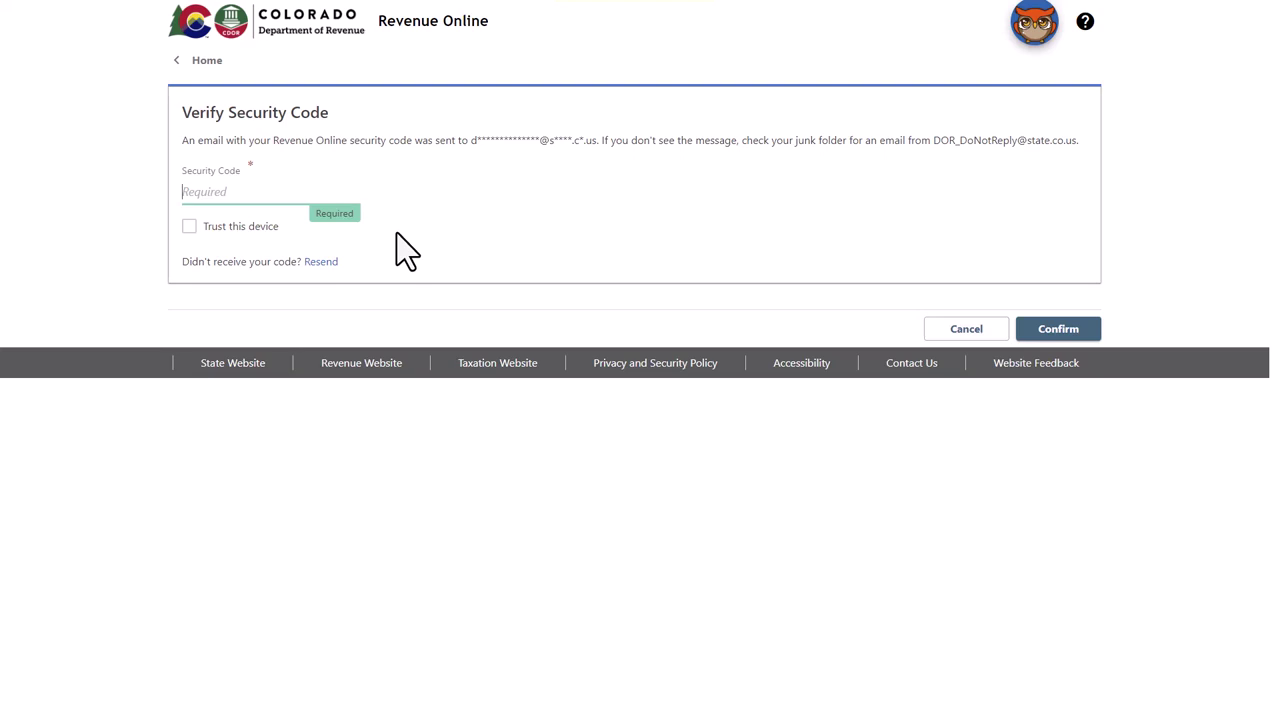
pyautogui.hotkey('ctrl', 'v')
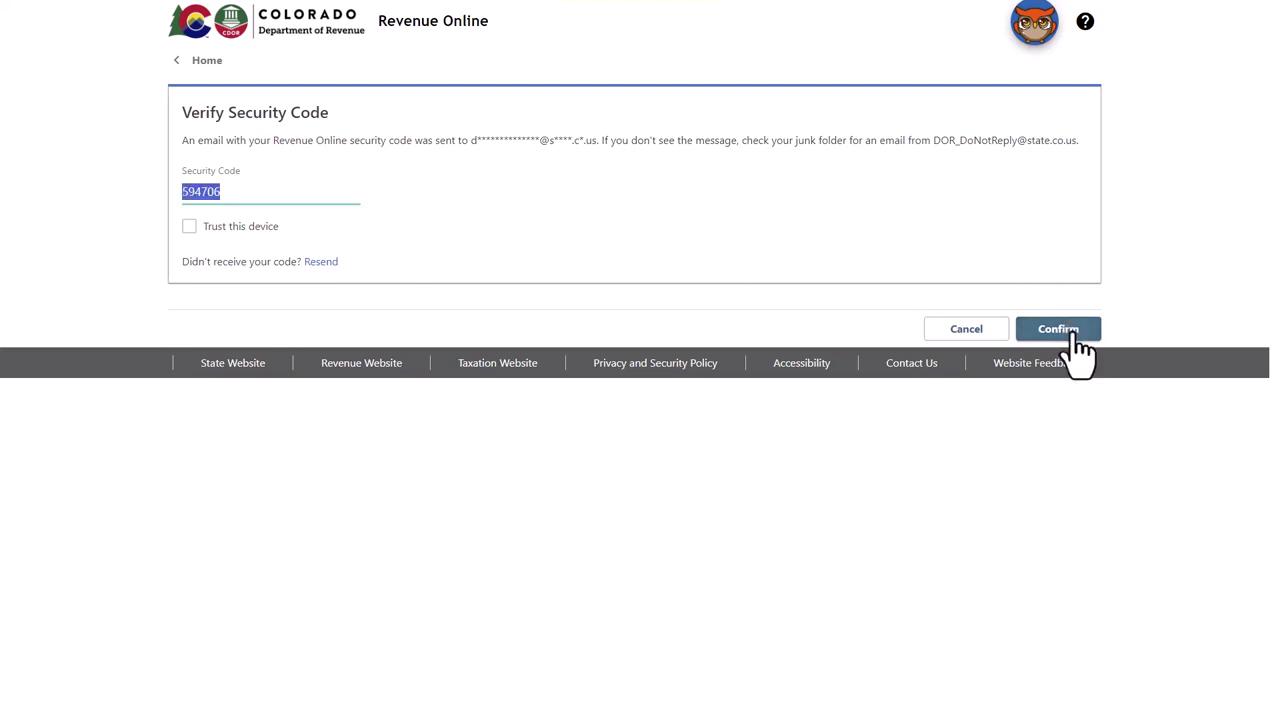
pyautogui.click(1072, 334)
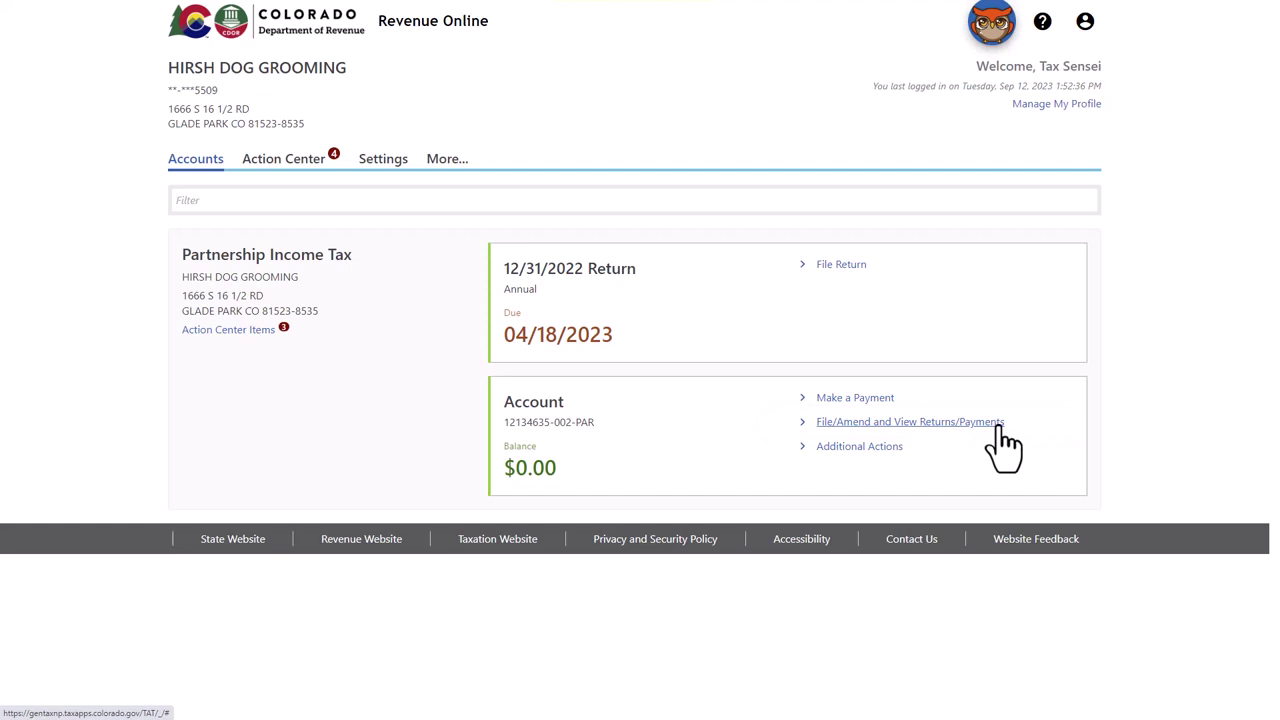
# Step: From File/Amend and View Returns/Payments, start filing the 12/31/2023 Retroactive Salt Parity Act Return
pyautogui.click(998, 424)
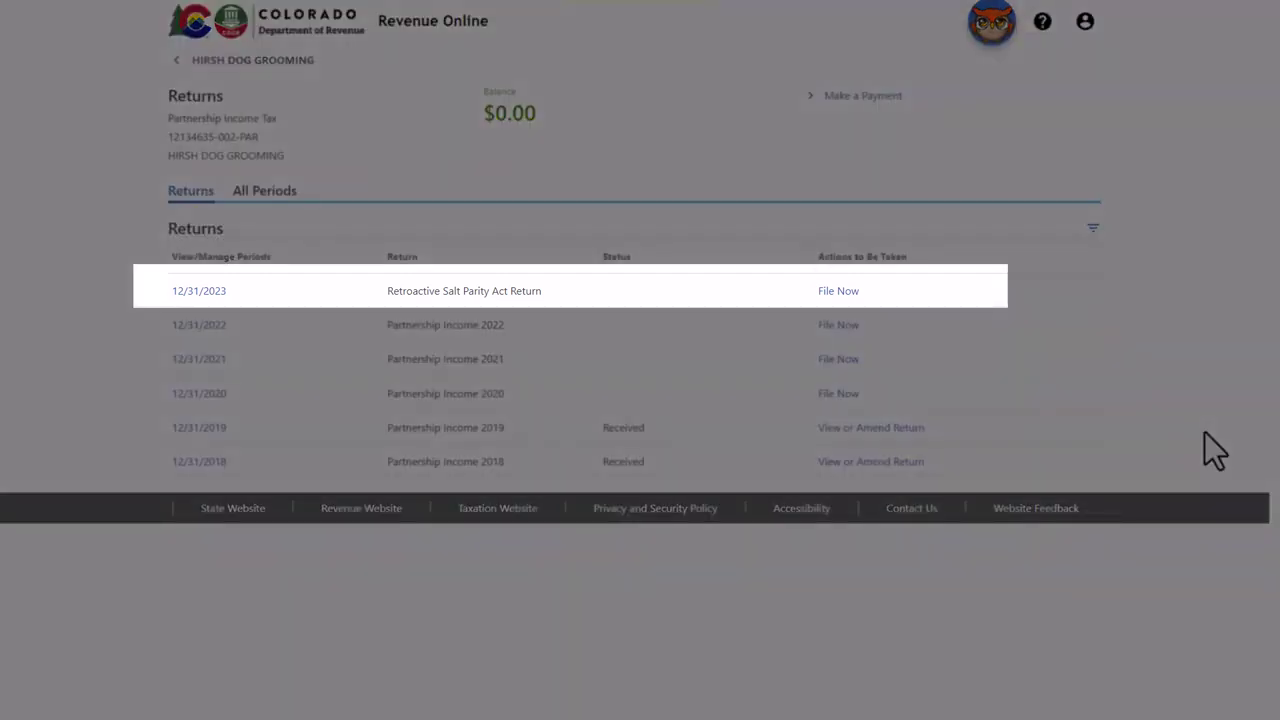
pyautogui.click(845, 293)
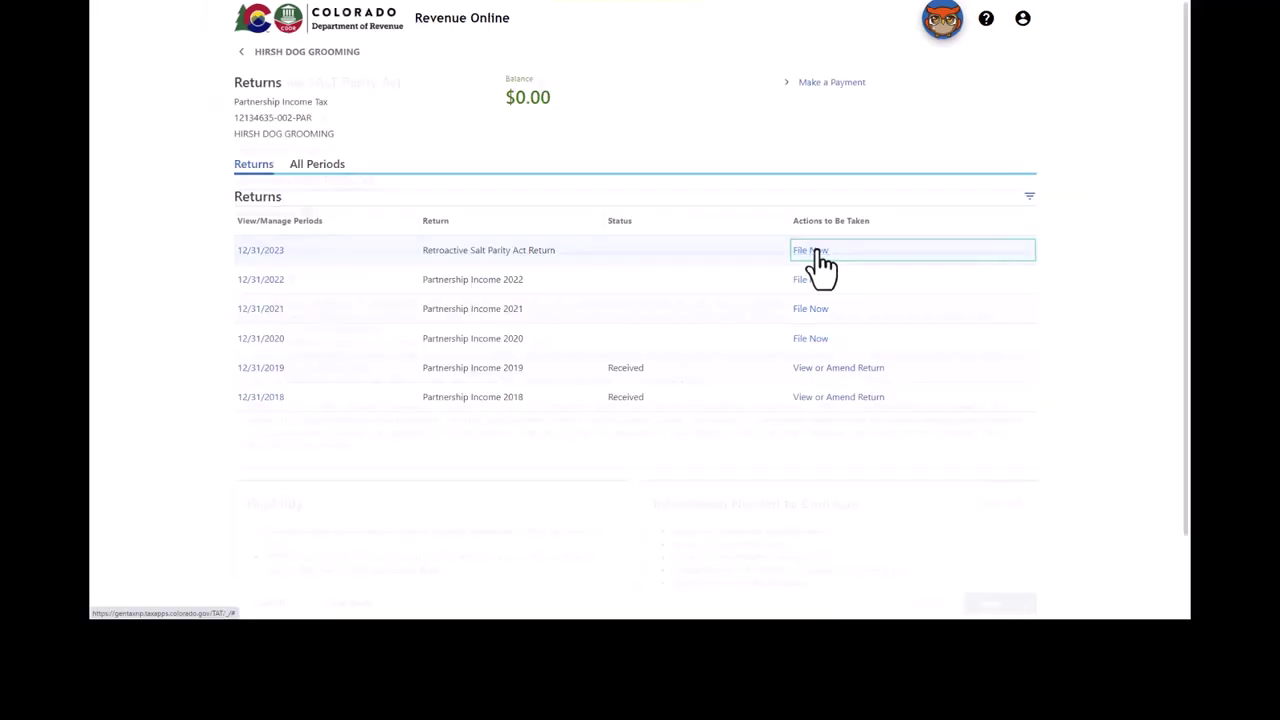
# Step: Start the Retroactive Salt Parity Act Return and advance past the Request Overview with Next
pyautogui.click(840, 291)
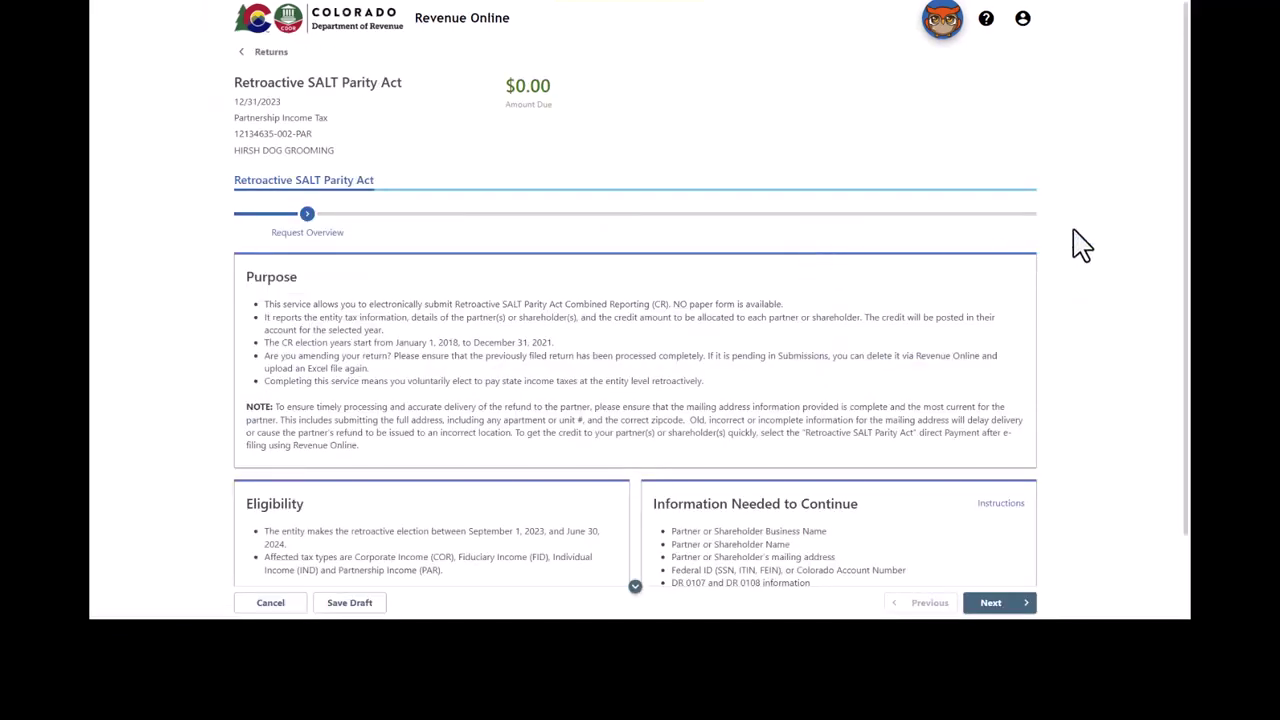
pyautogui.scroll(-2, 1186, 212)
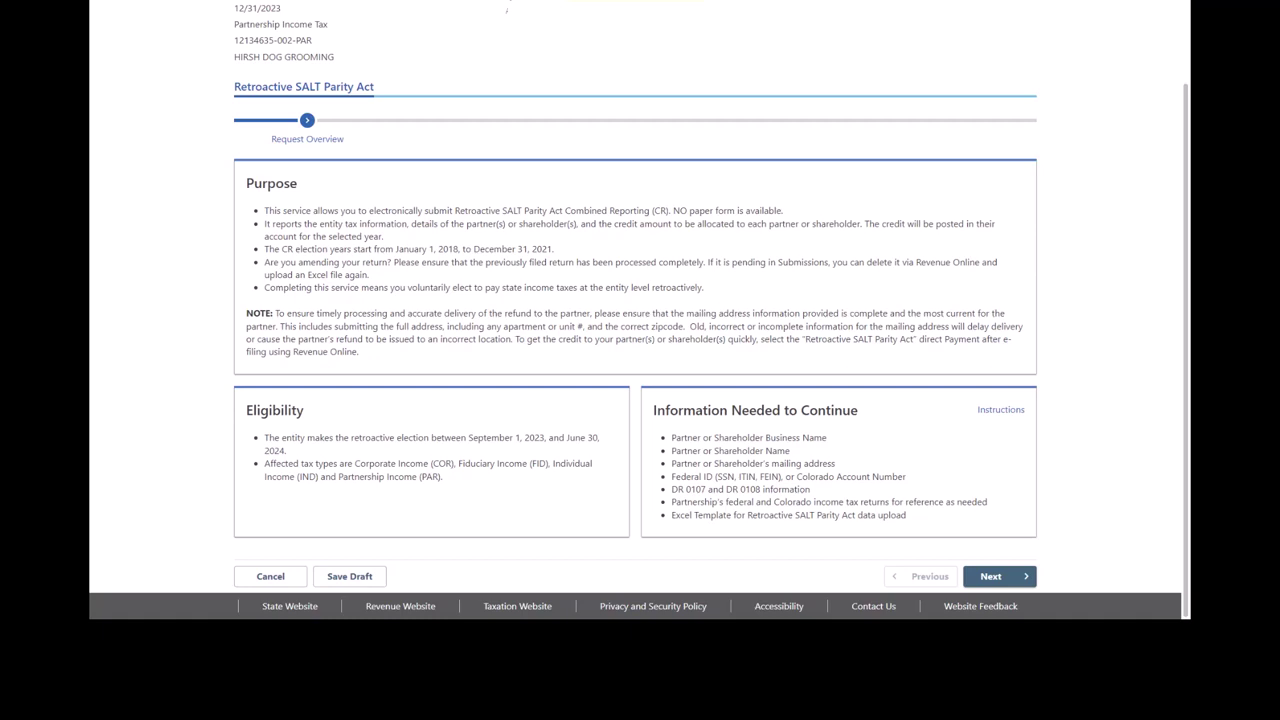
pyautogui.click(991, 577)
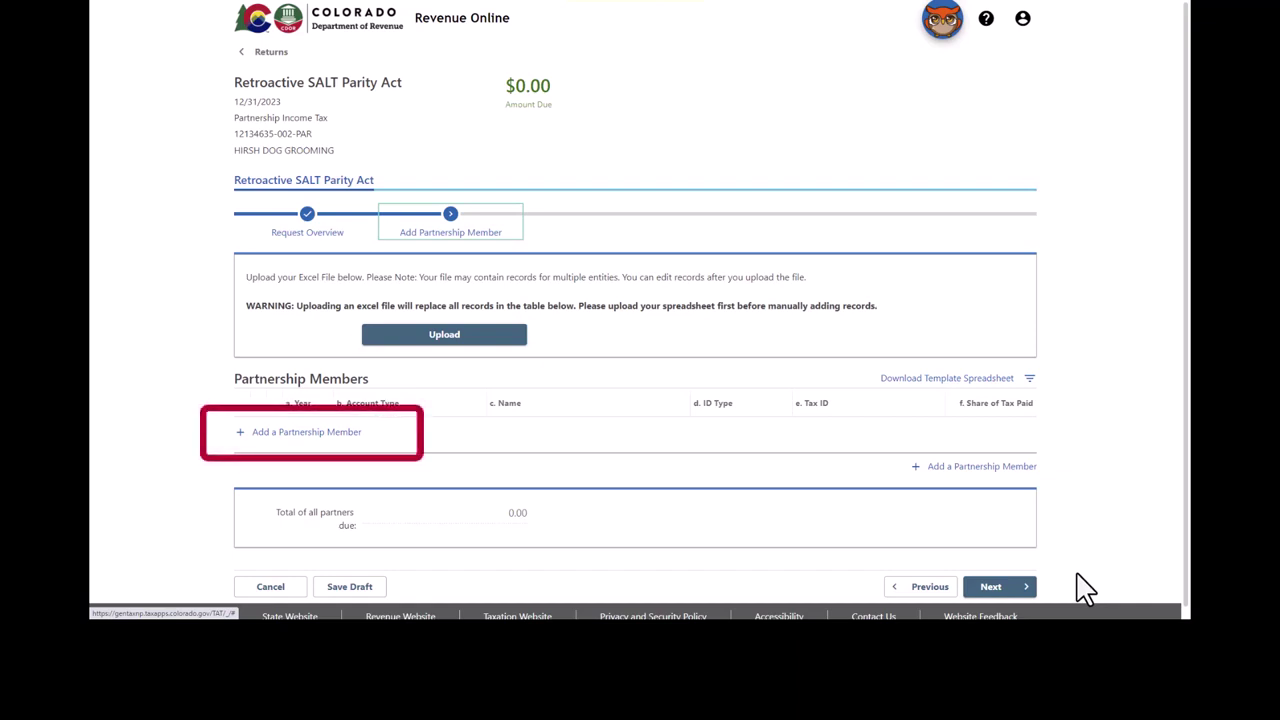
# Step: Add a new member with election year 2018, Partnership Income Tax account, and Partnership business type
pyautogui.click(310, 433)
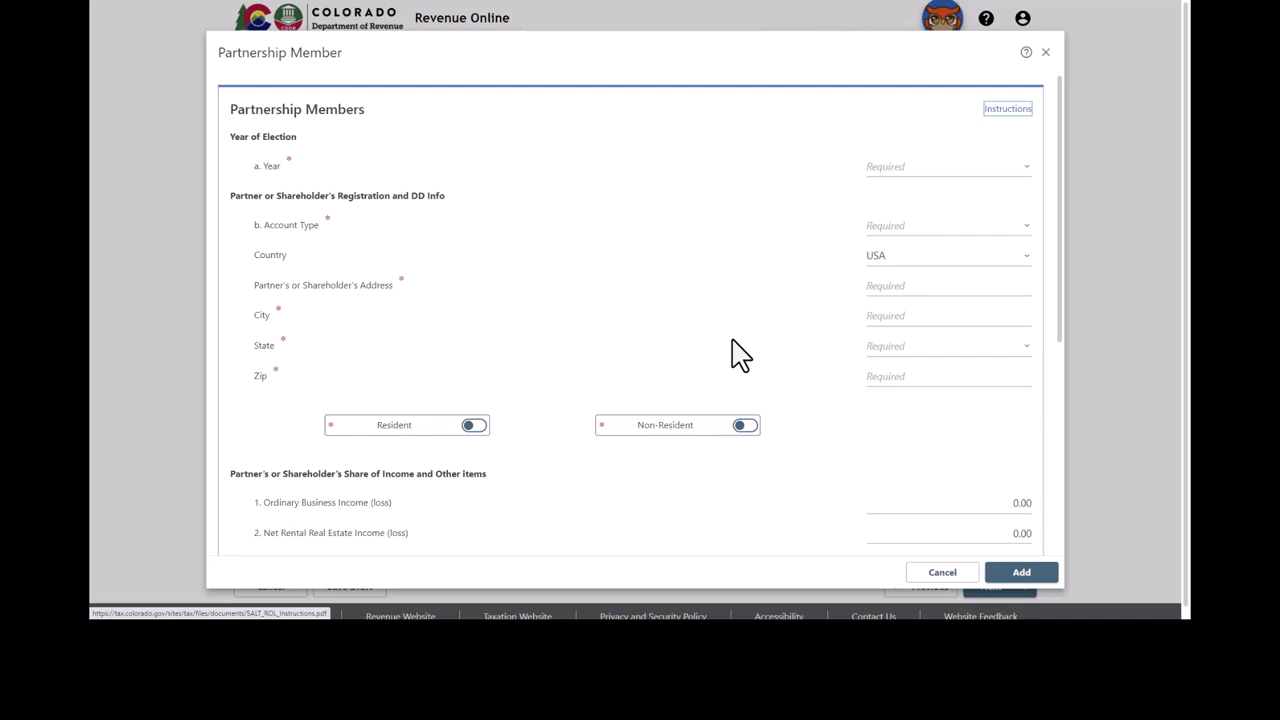
pyautogui.click(1030, 170)
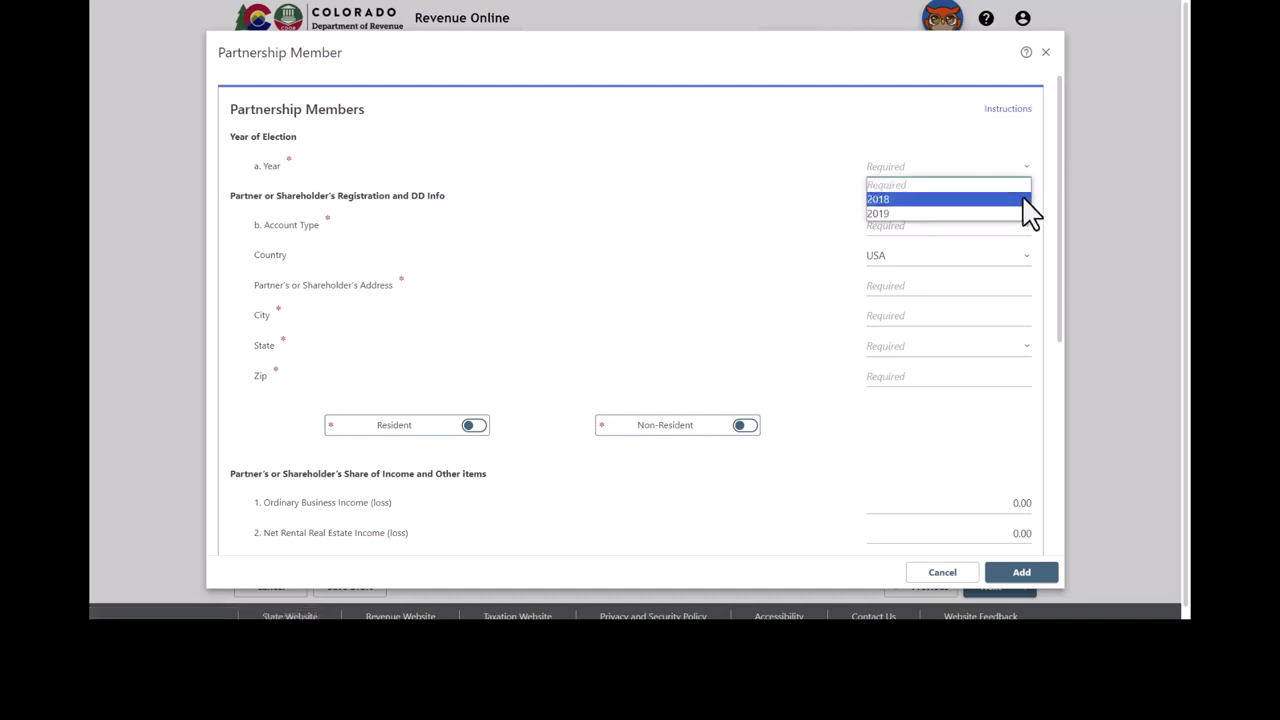
pyautogui.click(1033, 213)
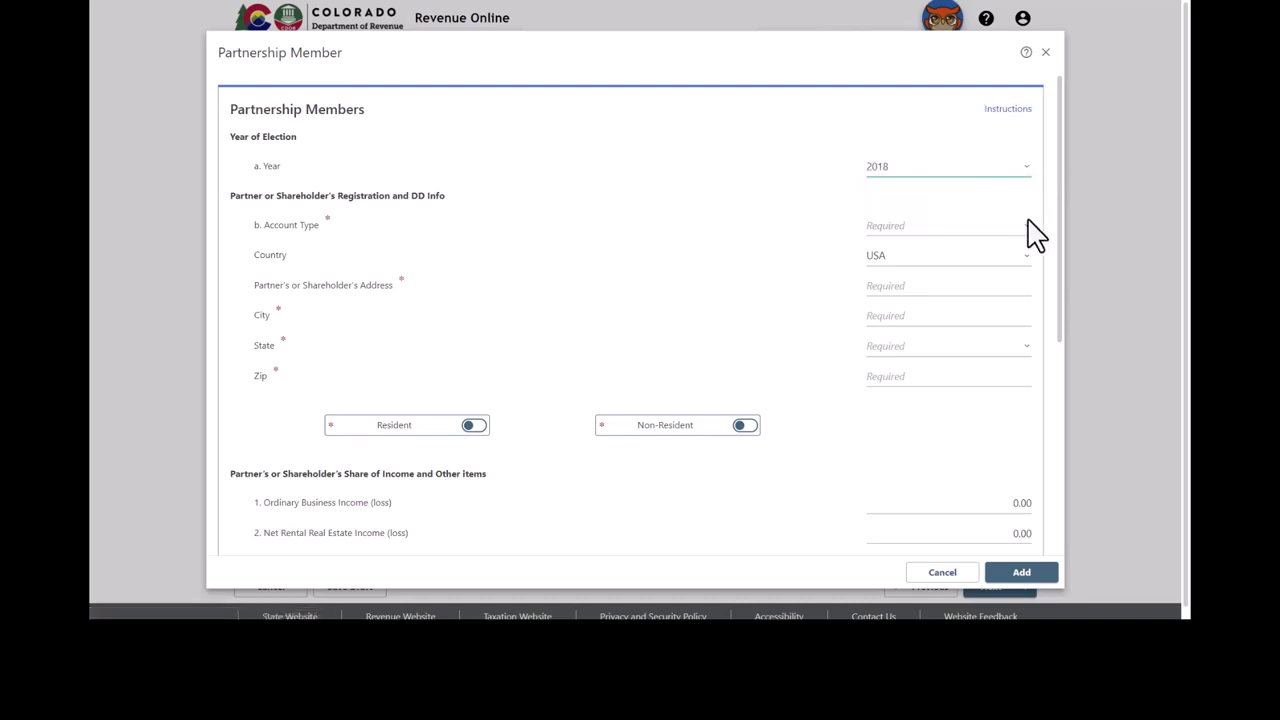
pyautogui.click(1030, 228)
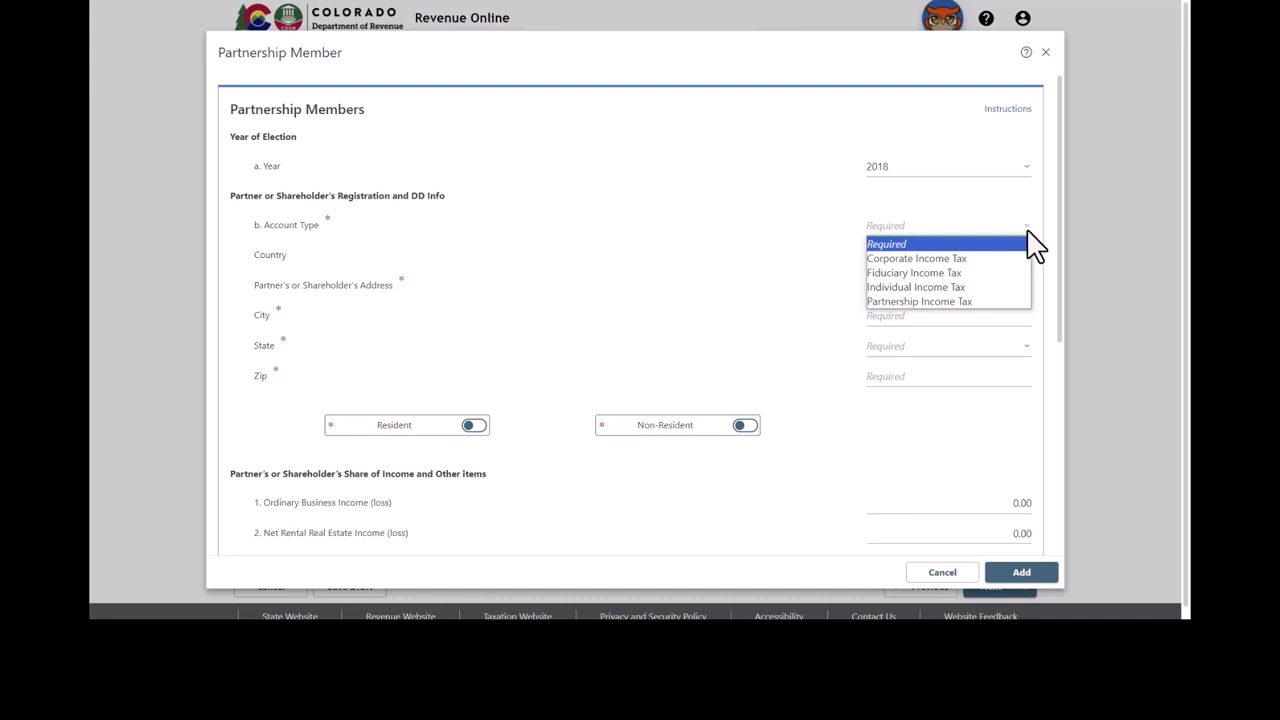
pyautogui.click(1020, 302)
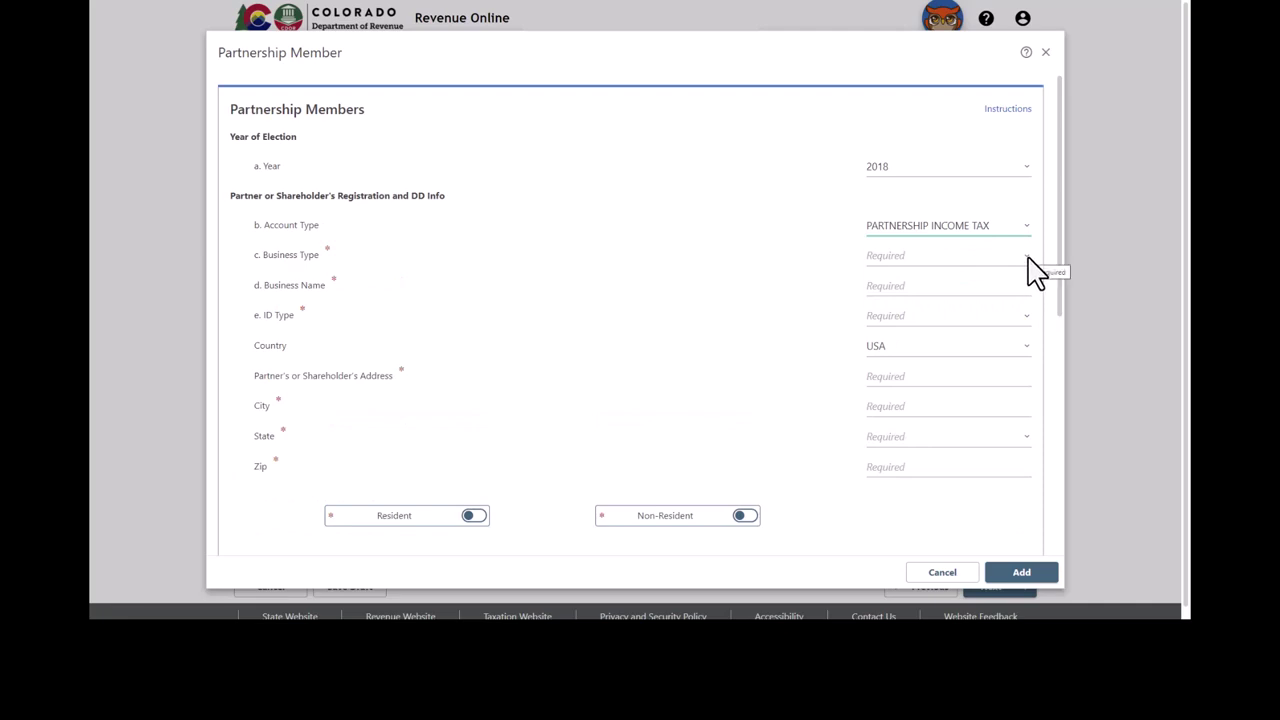
pyautogui.click(1030, 262)
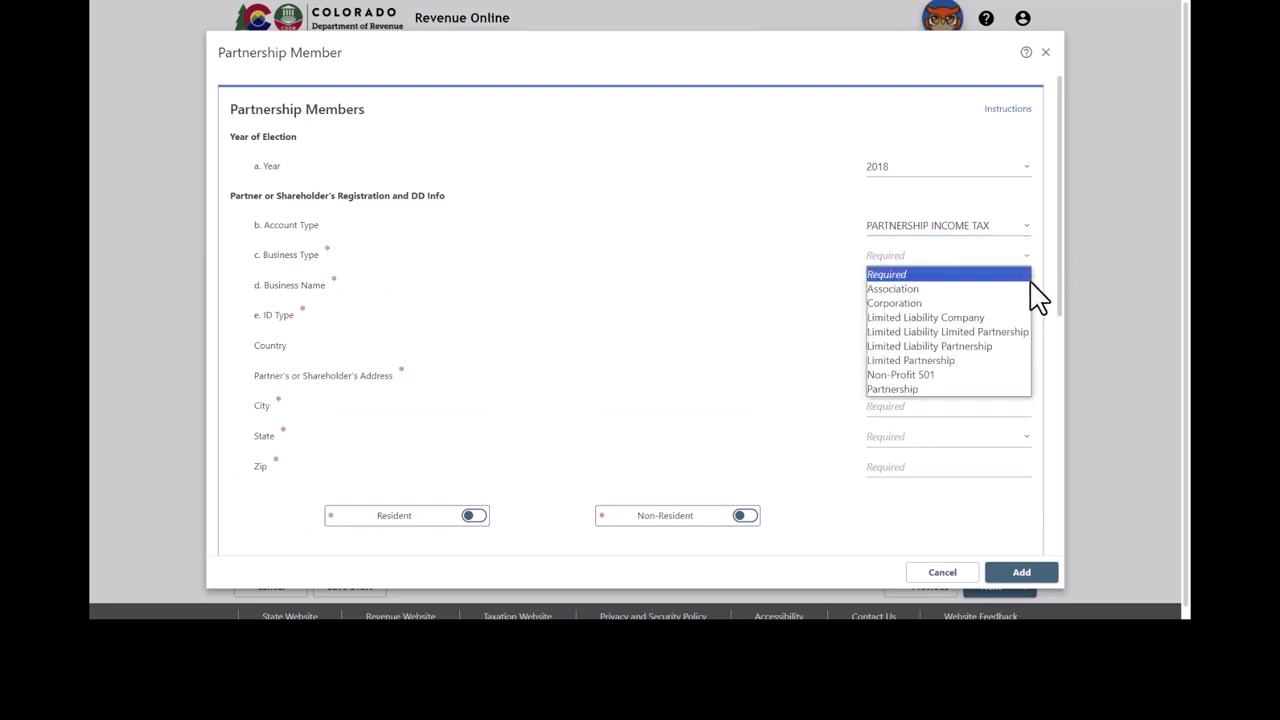
pyautogui.click(1000, 389)
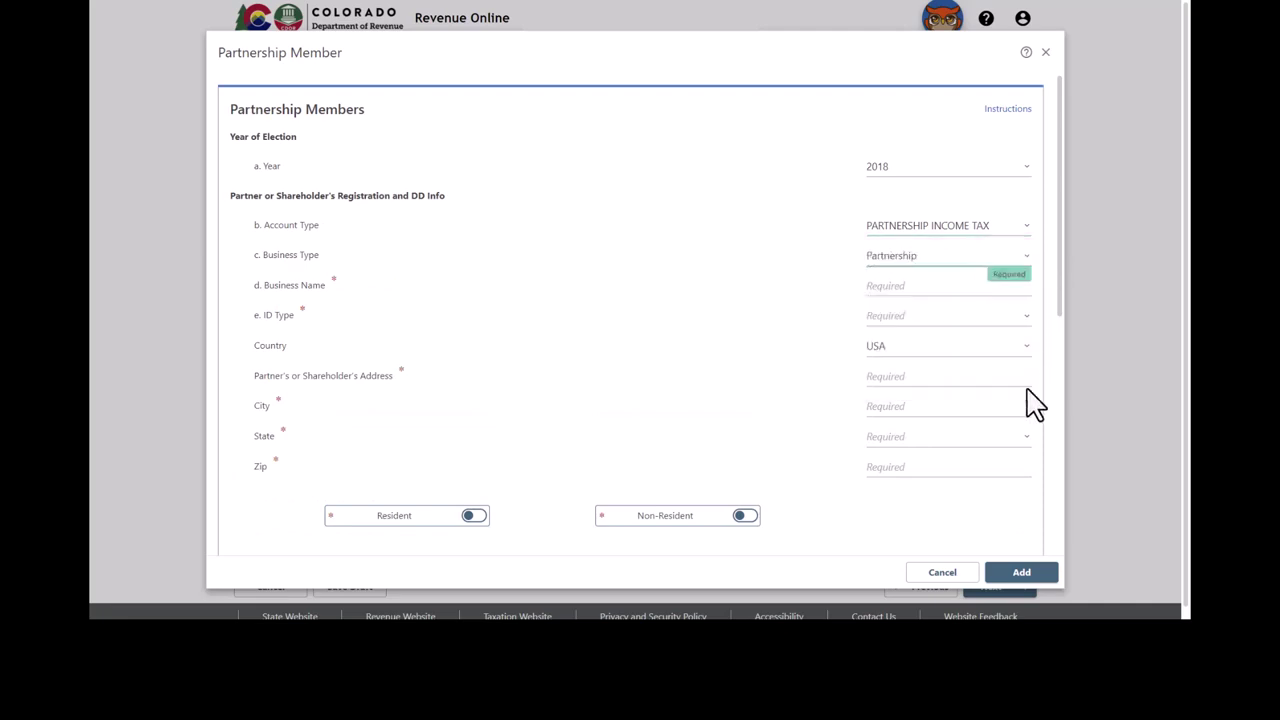
# Step: Enter business name GUILLORY INC, its Federal Employer ID Number, and keep USA as country
pyautogui.click(939, 289)
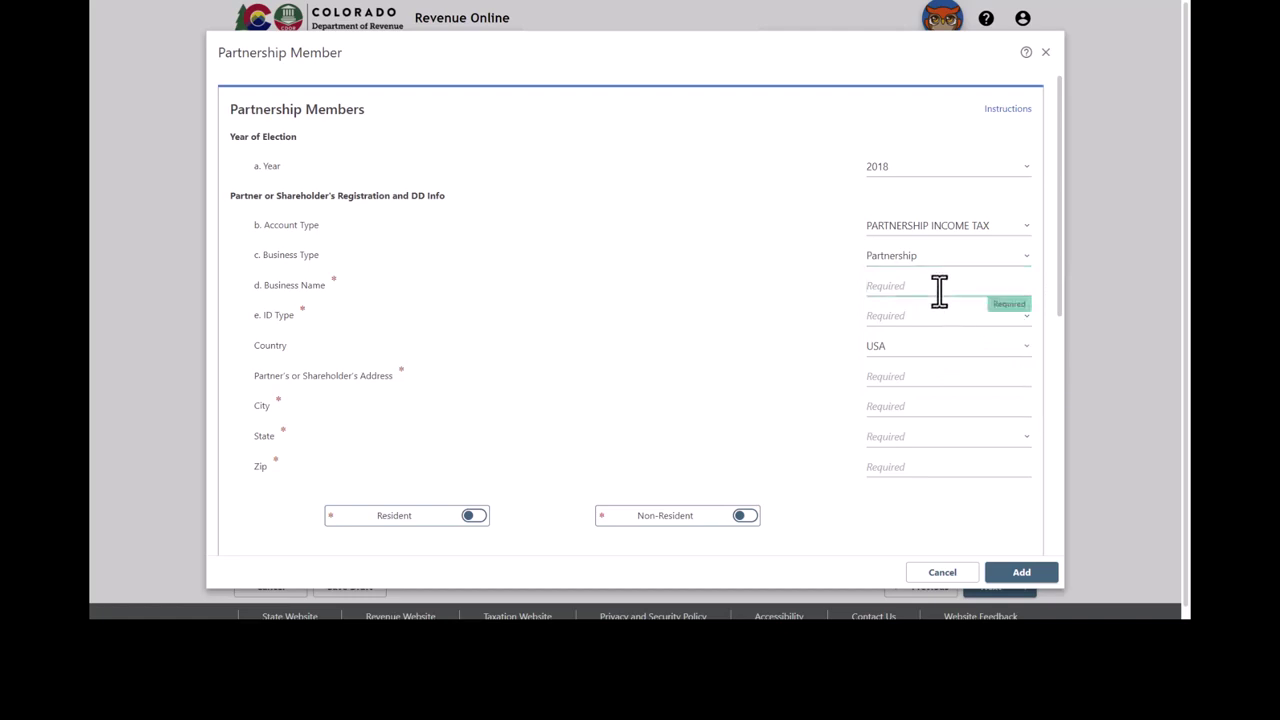
pyautogui.write('GUILLORY INC')
pyautogui.press('Tab')
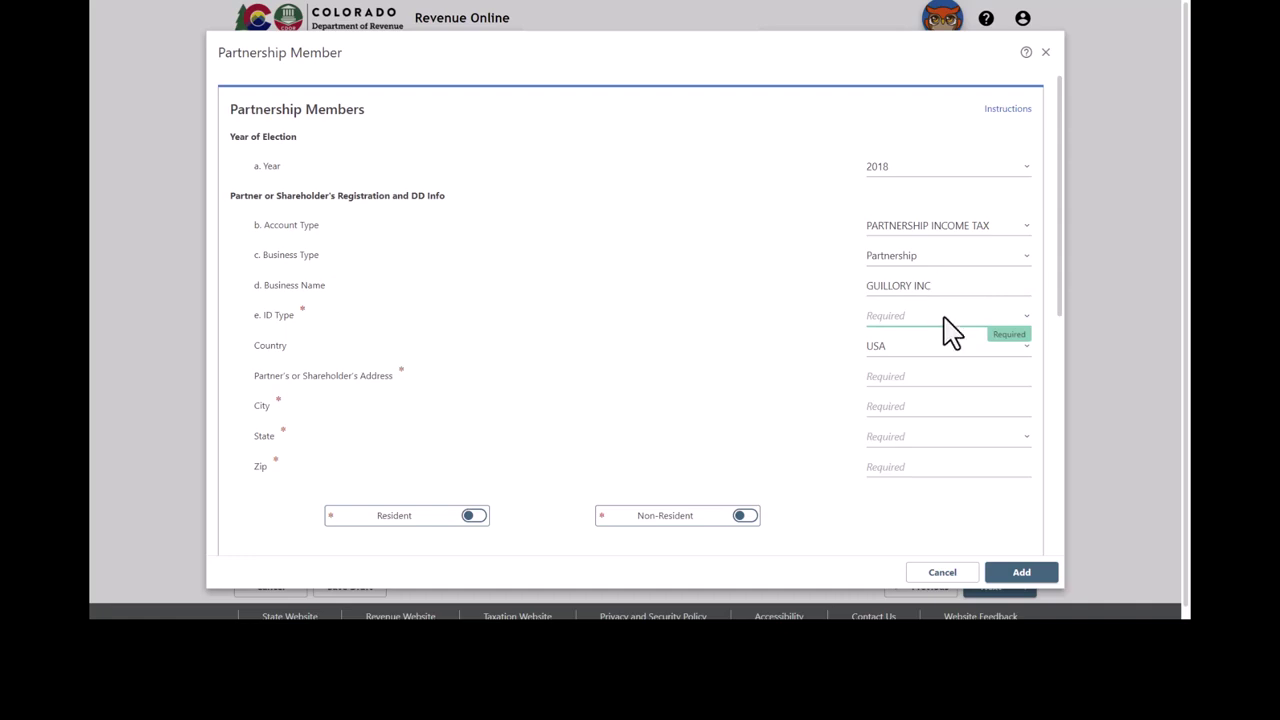
pyautogui.click(943, 316)
pyautogui.click(953, 351)
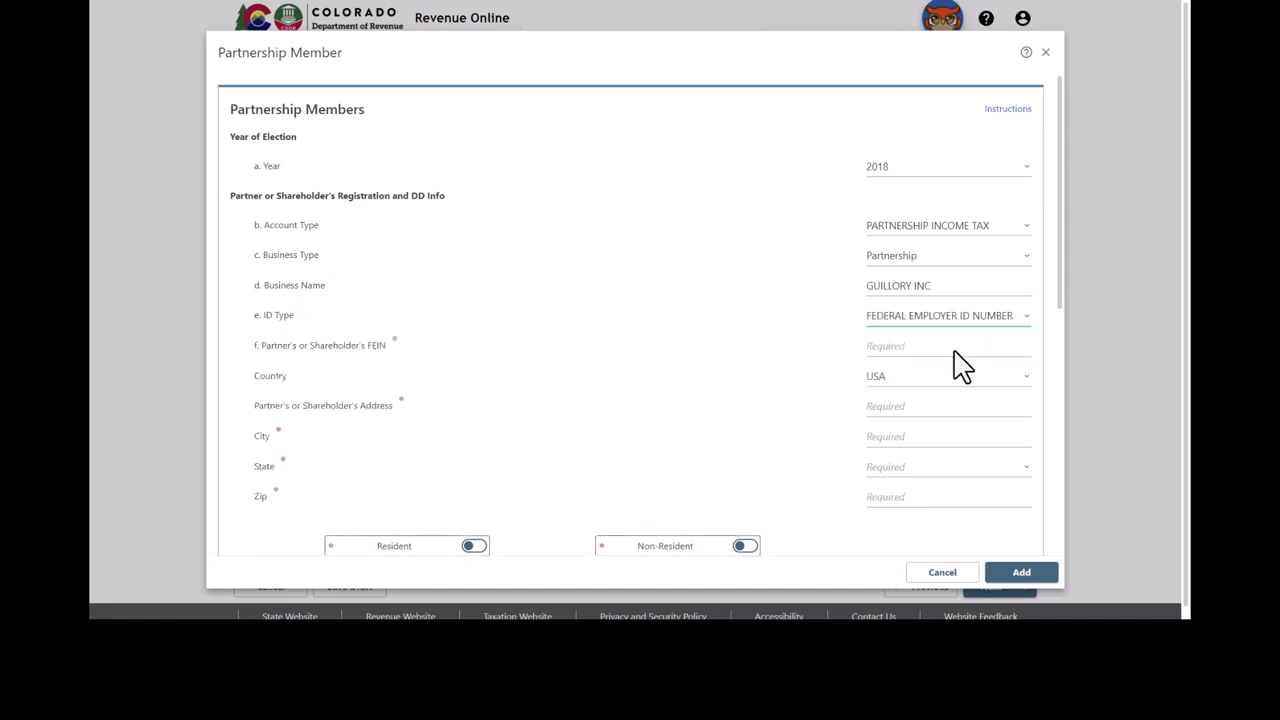
pyautogui.click(972, 348)
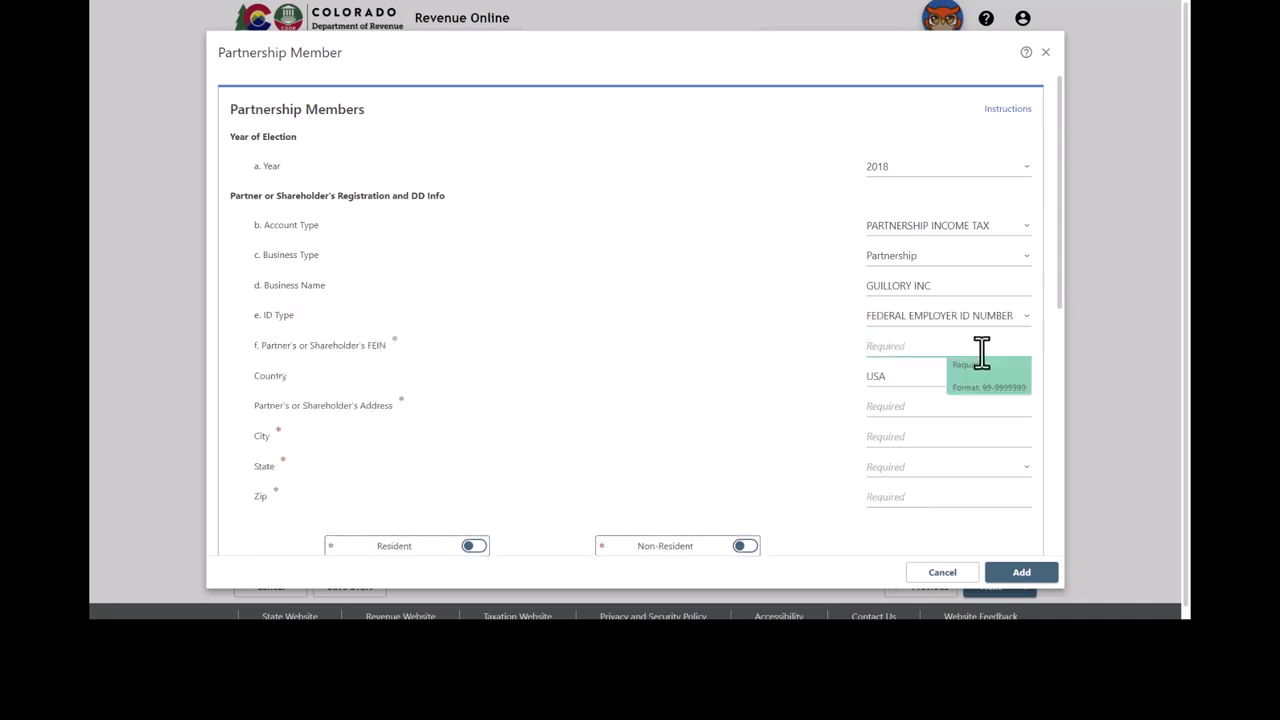
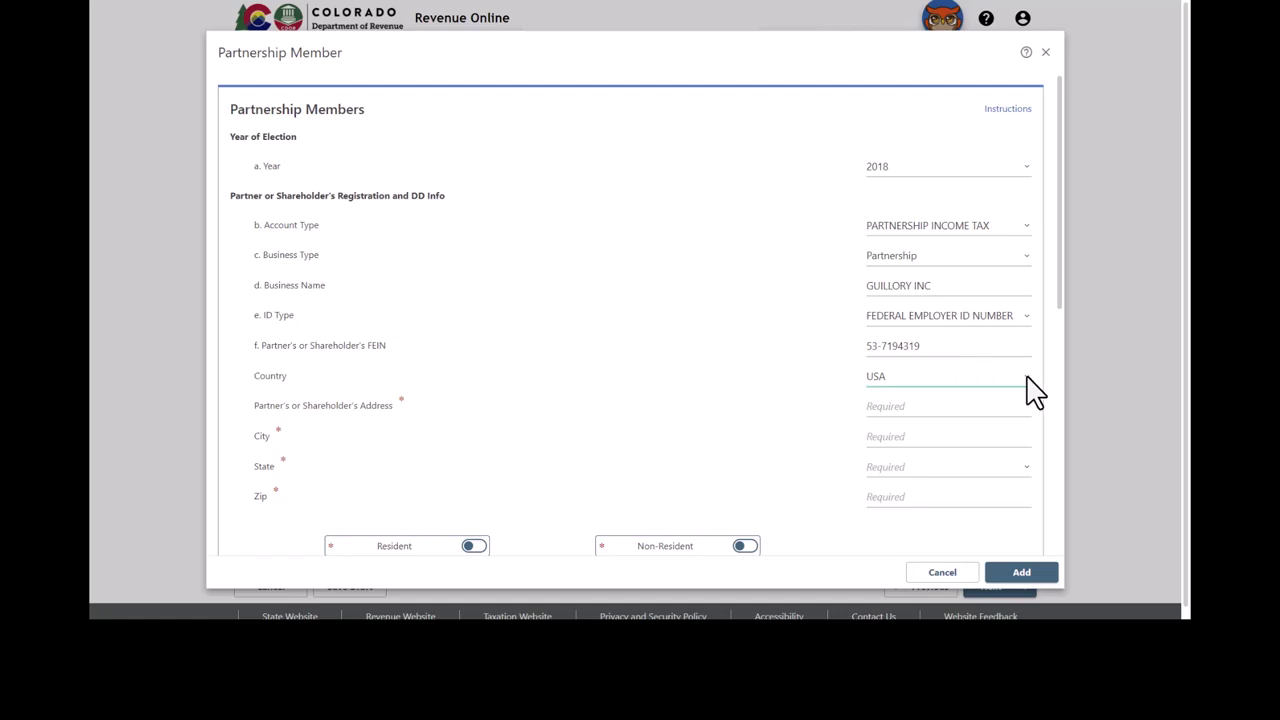
pyautogui.click(1033, 390)
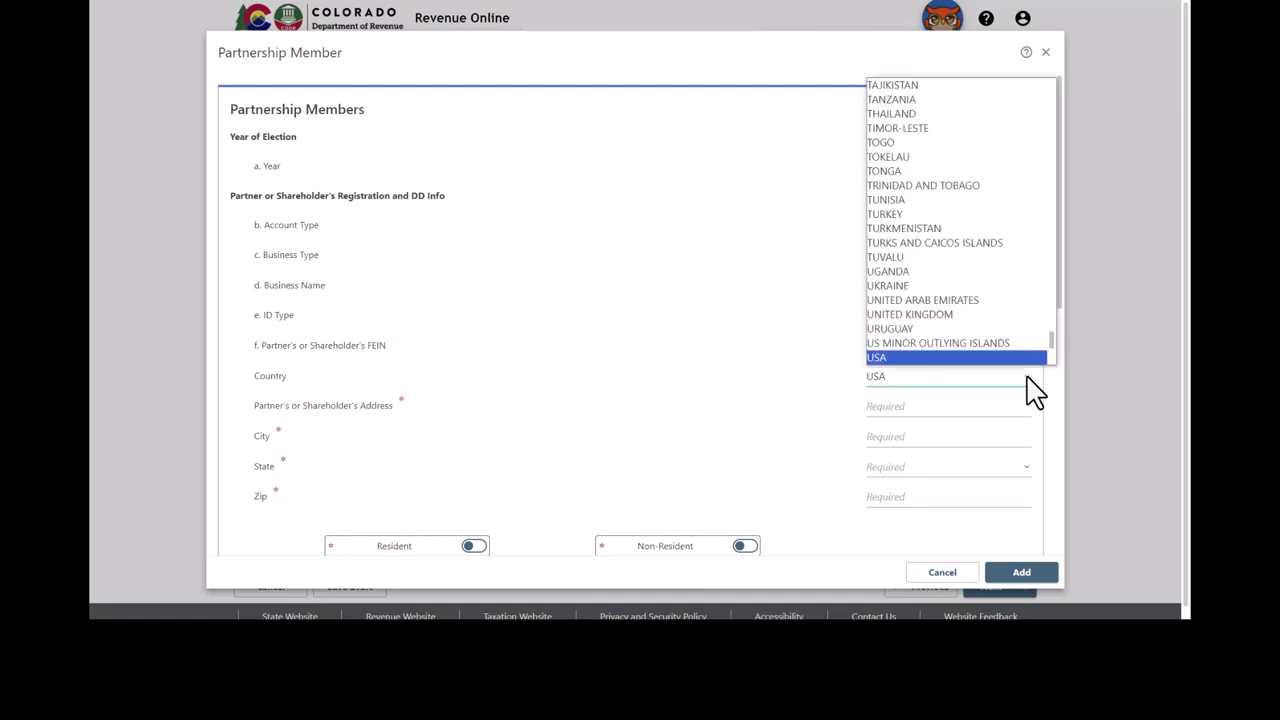
pyautogui.click(1035, 392)
# Step: Fill in the partner's street address, city, state Colorado (CO), and ZIP code
pyautogui.click(955, 414)
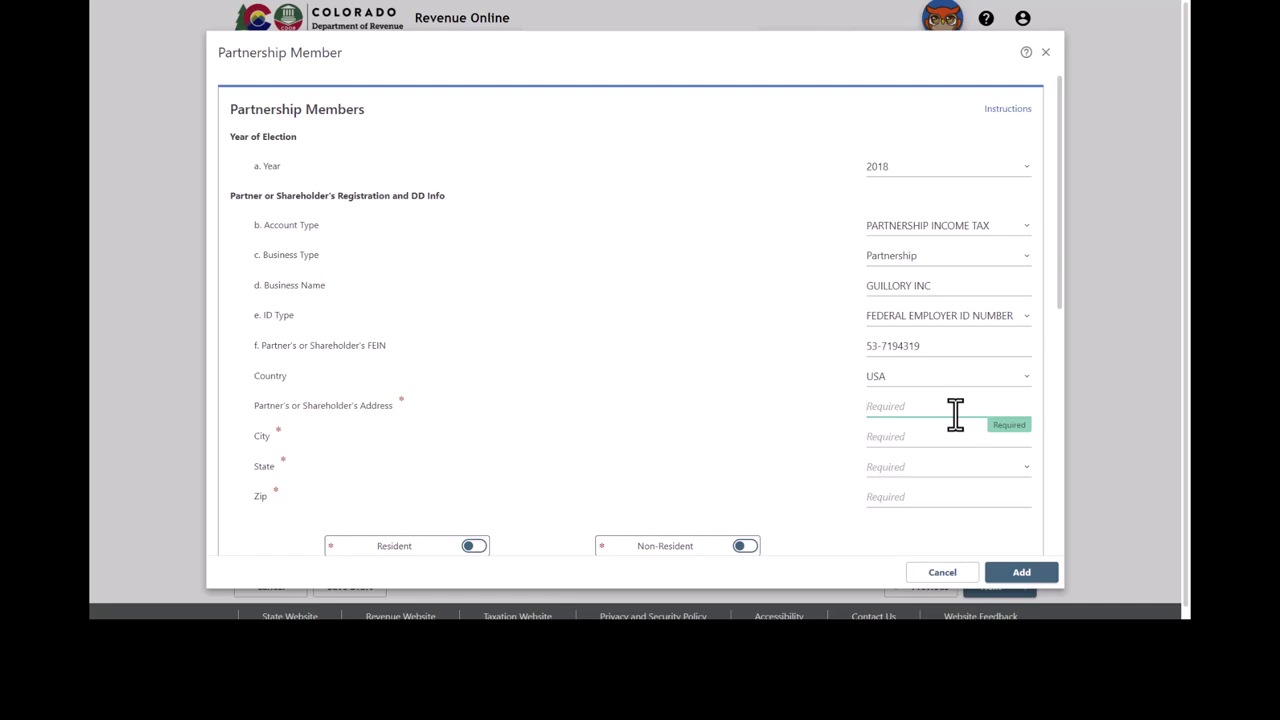
pyautogui.press('Tab')
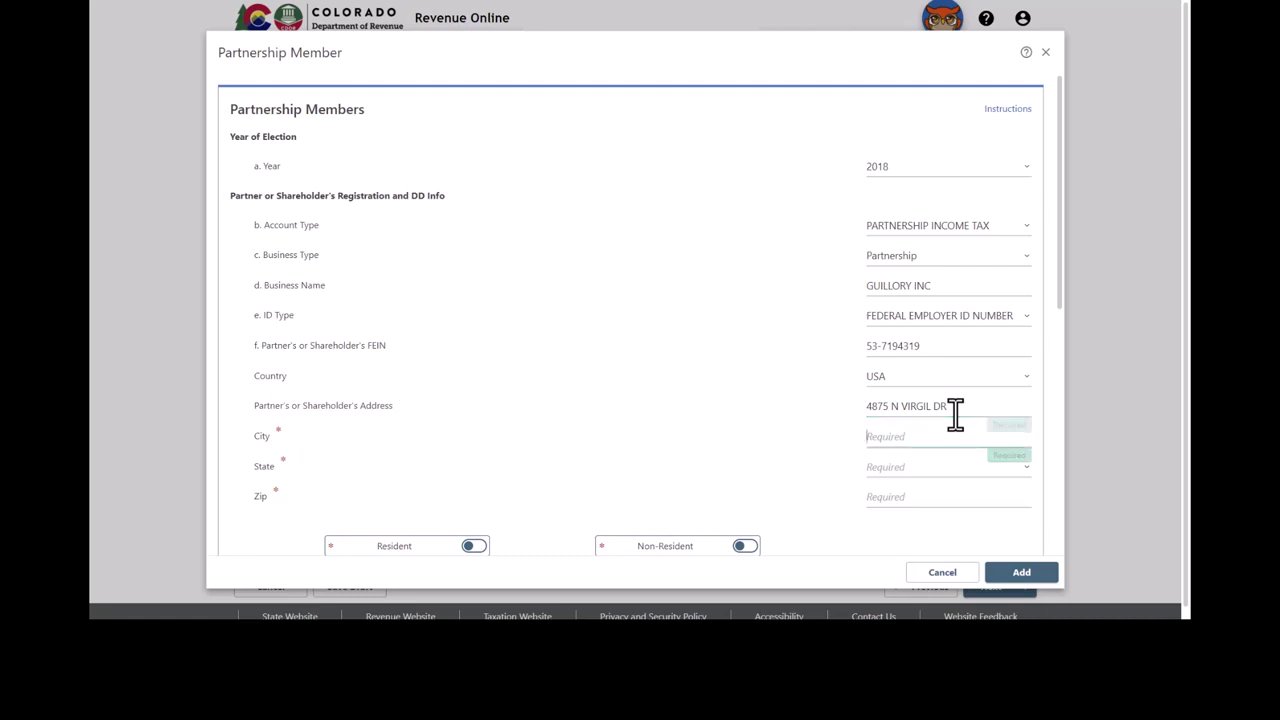
pyautogui.write('COLO')
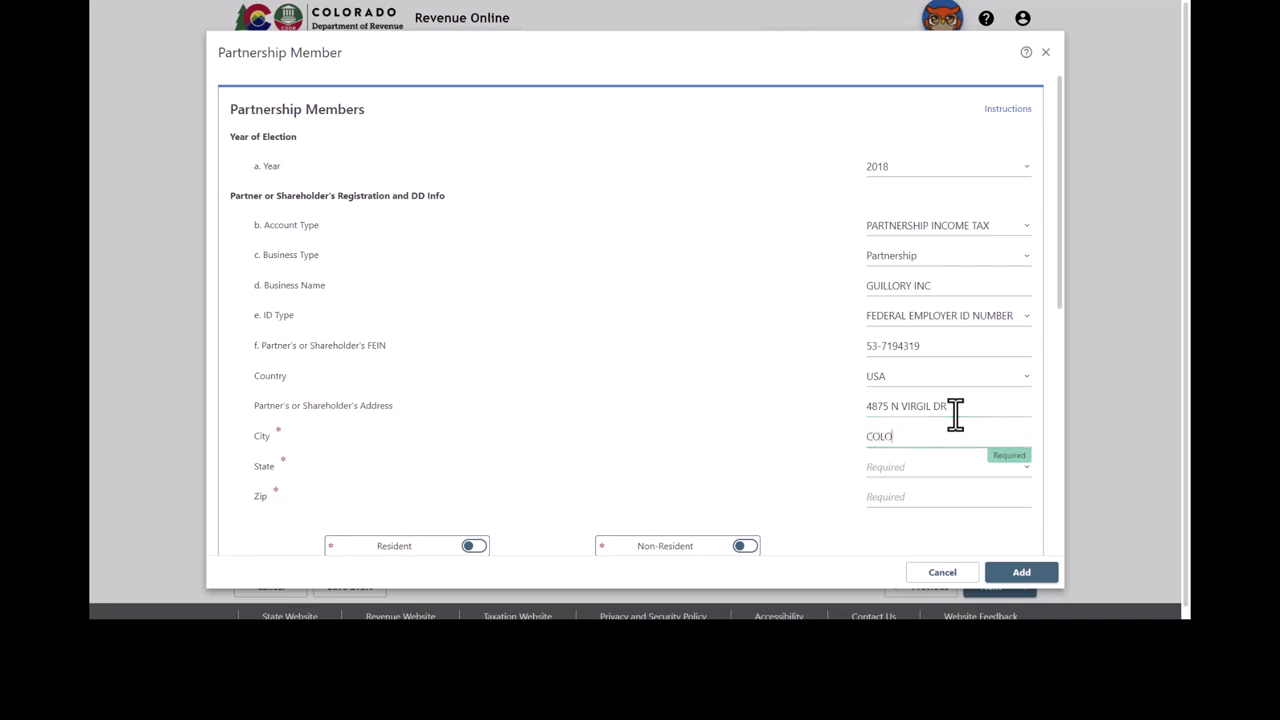
pyautogui.write('RADO CITY')
pyautogui.press('Tab')
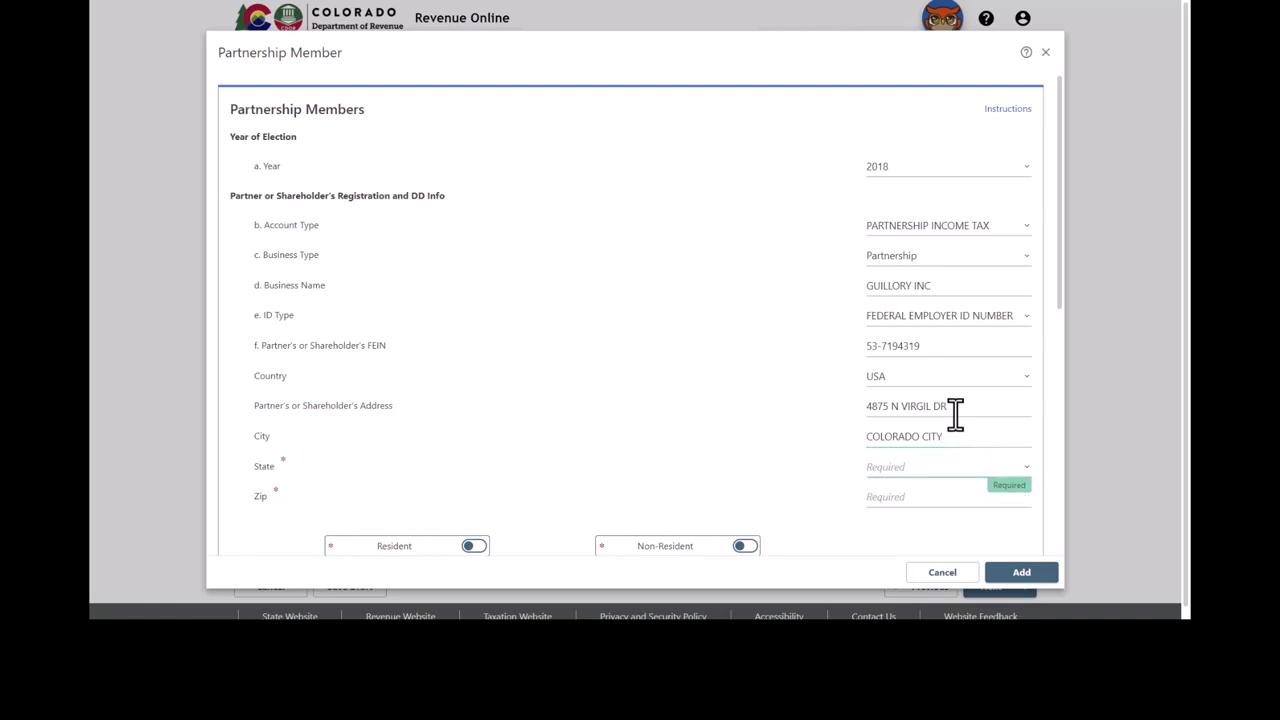
pyautogui.write('COLORADO')
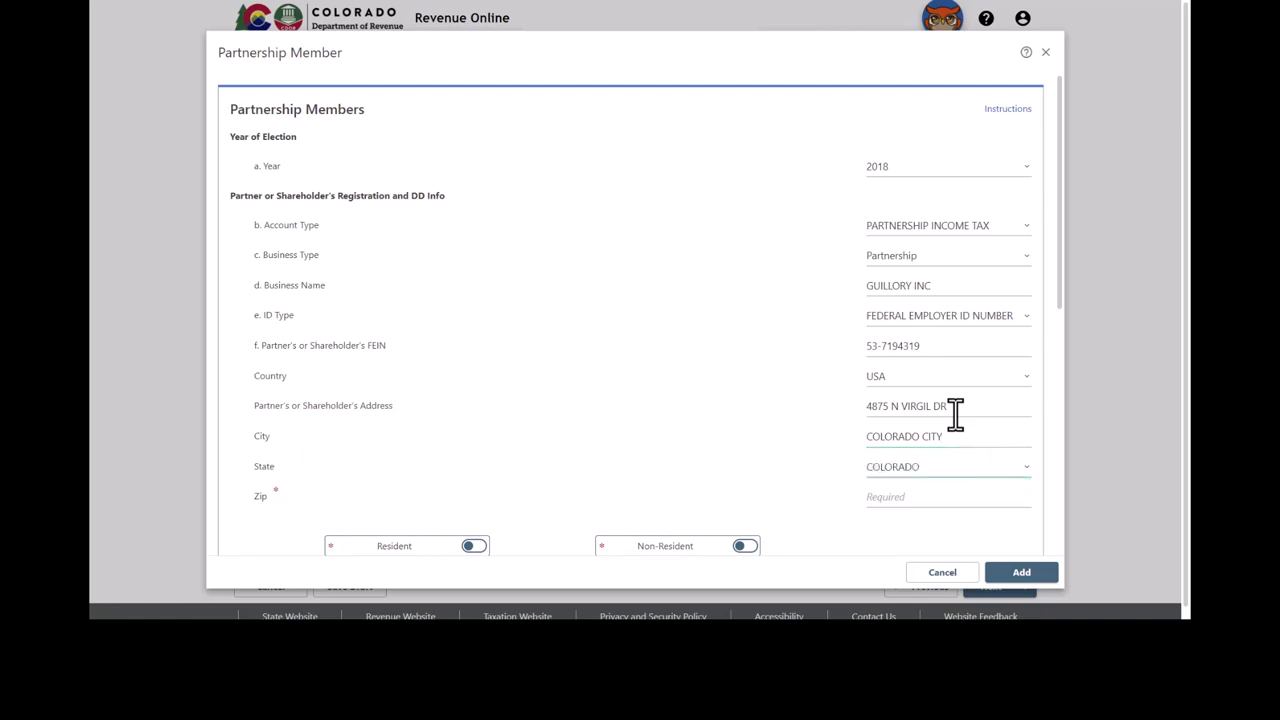
pyautogui.press('Tab')
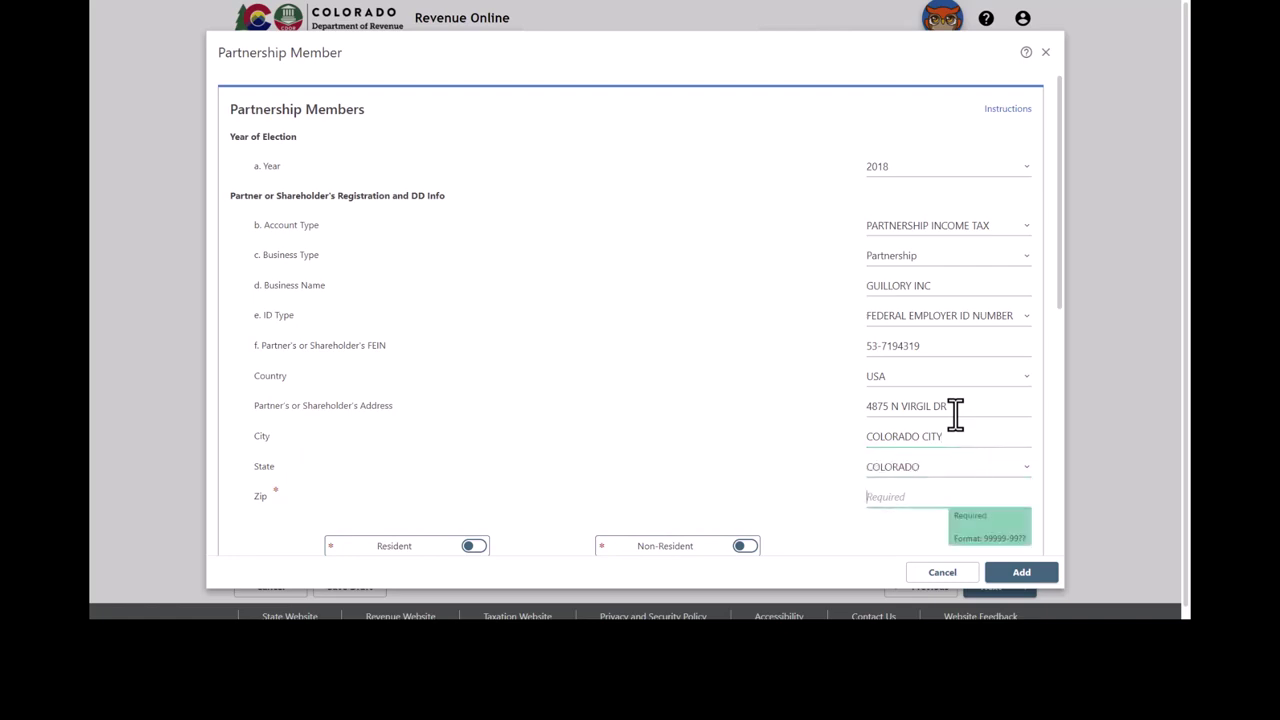
pyautogui.write('81019-0000')
# Step: Scroll down the member form and switch the partner from Resident to Non-Resident
pyautogui.moveTo(1061, 224); pyautogui.dragTo(1066, 435)
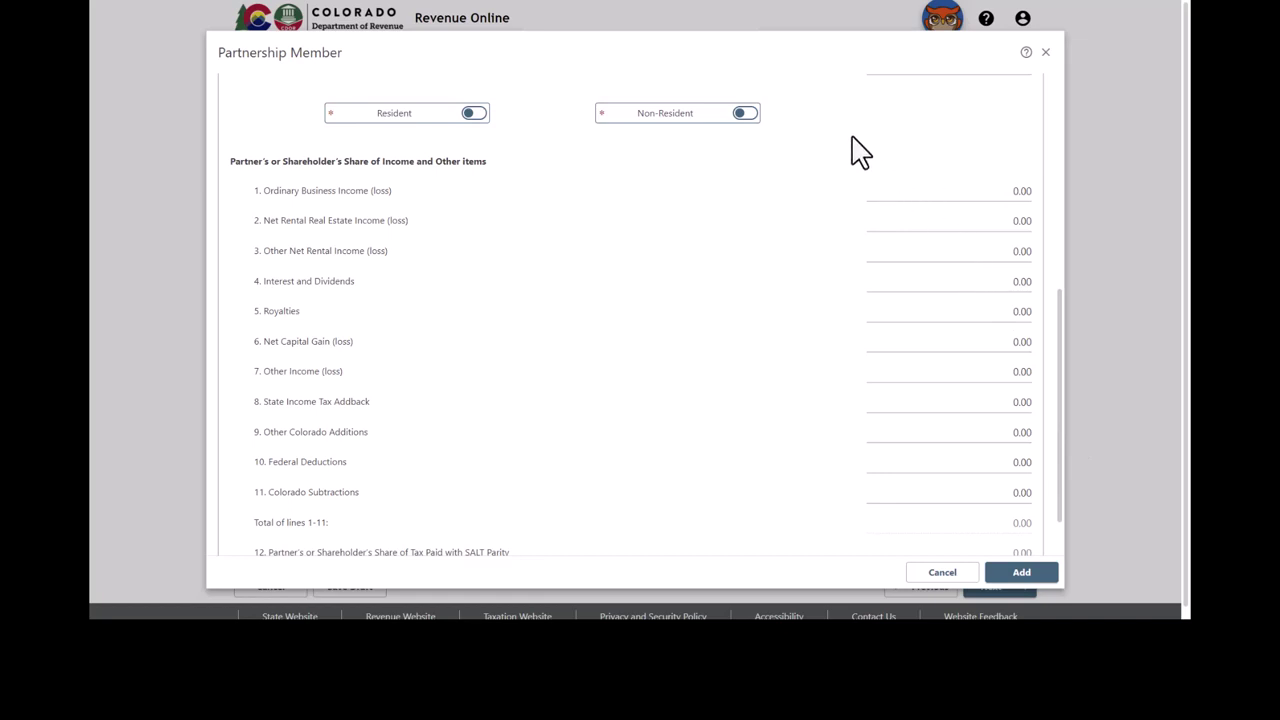
pyautogui.click(472, 113)
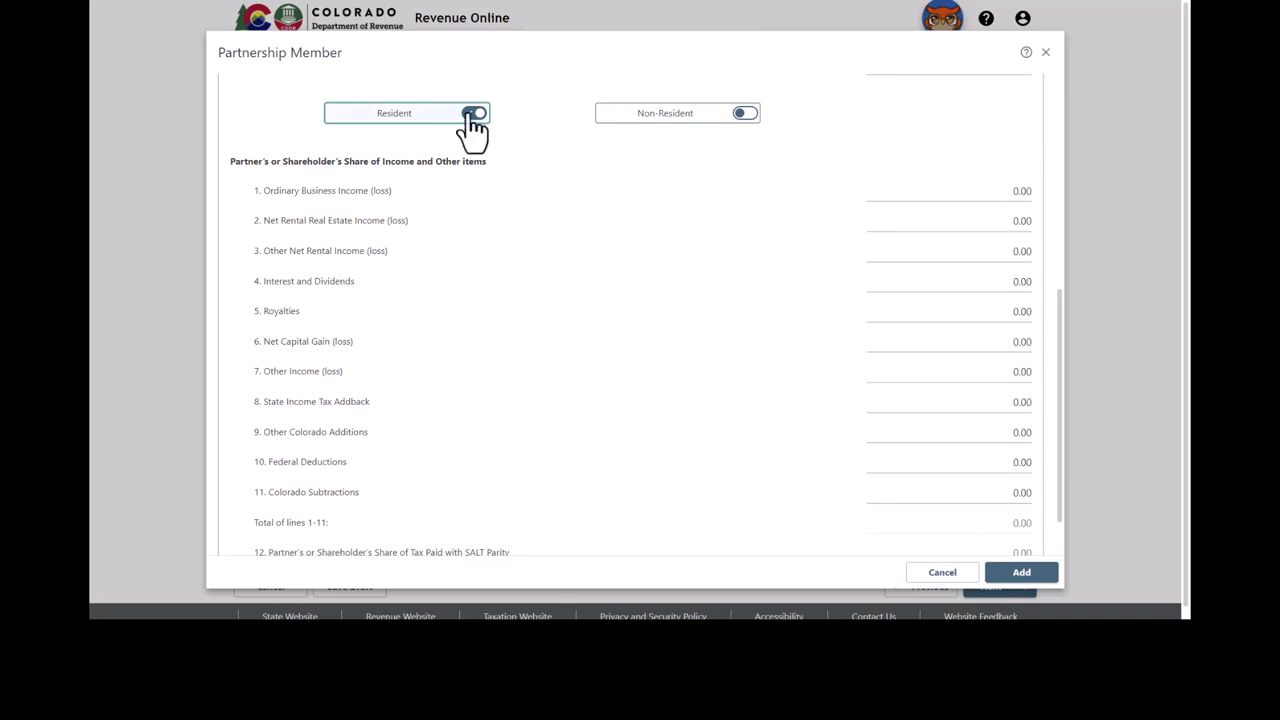
pyautogui.click(743, 113)
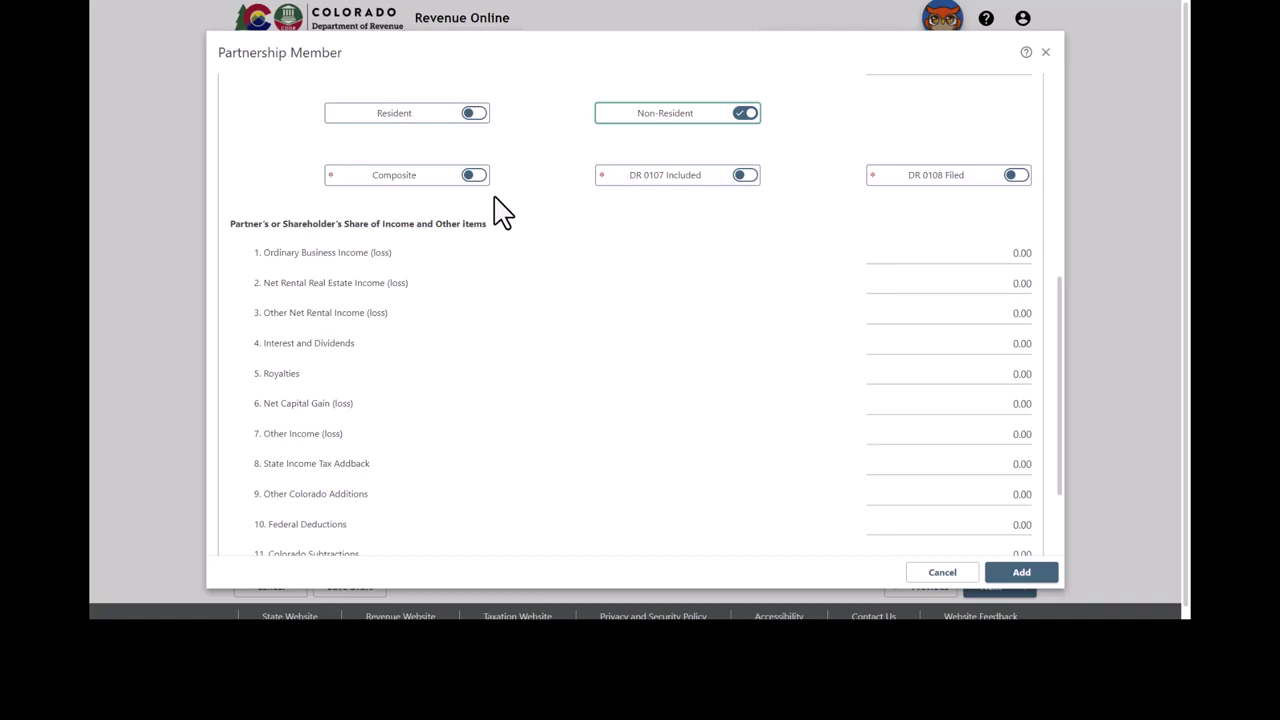
# Step: Turn the Resident toggle back on so Non-Resident is switched off
pyautogui.click(474, 114)
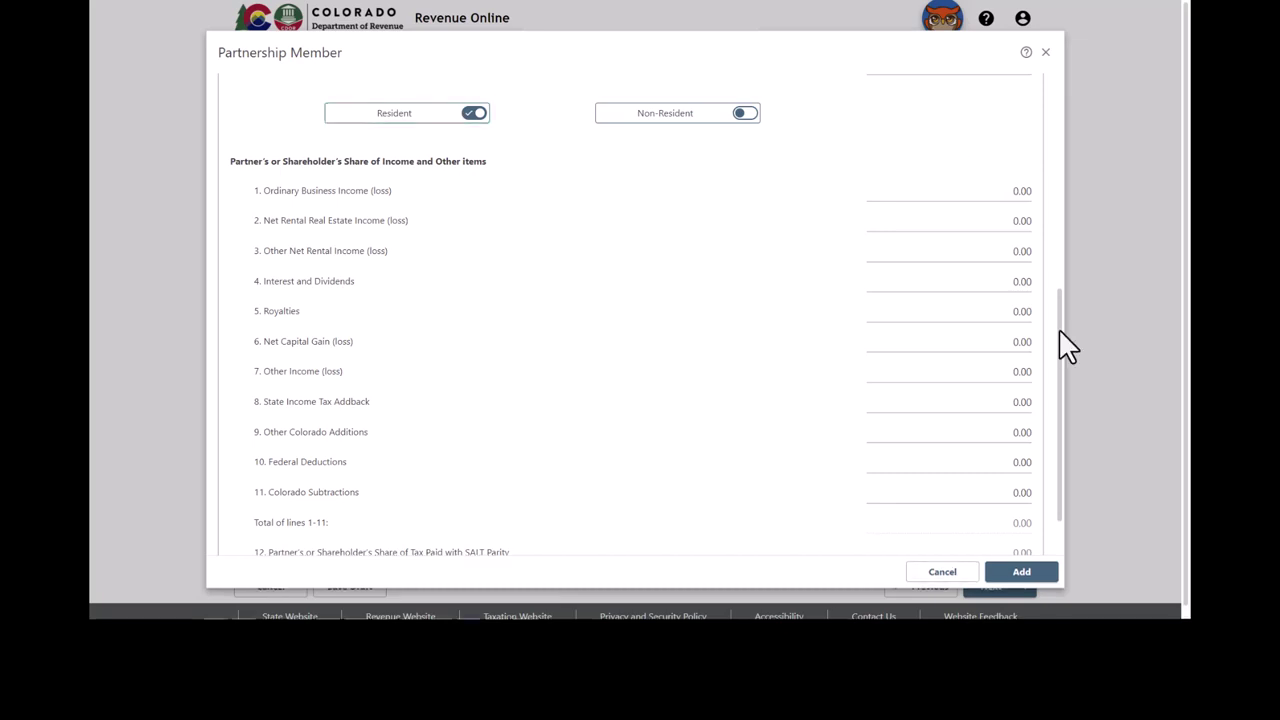
# Step: Review the form instructions and income lines, then add GUILLORY INC to the members table
pyautogui.moveTo(1060, 331); pyautogui.dragTo(1071, 100)
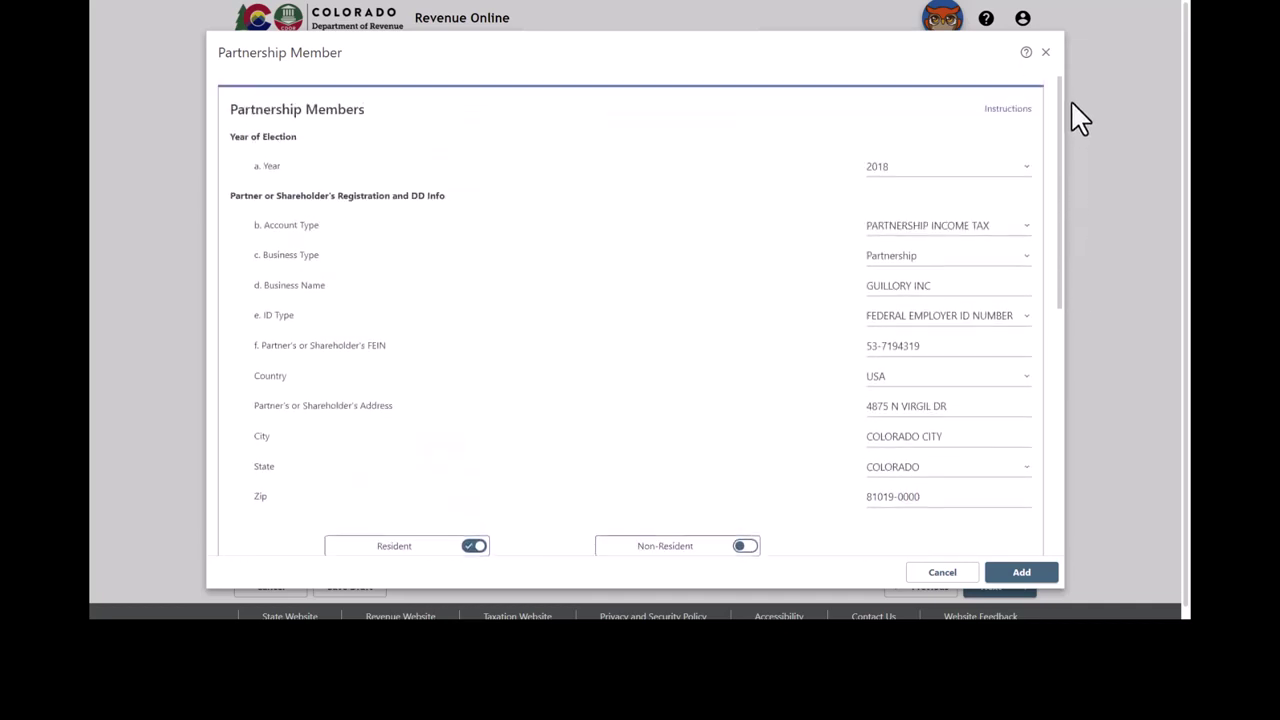
pyautogui.click(1018, 112)
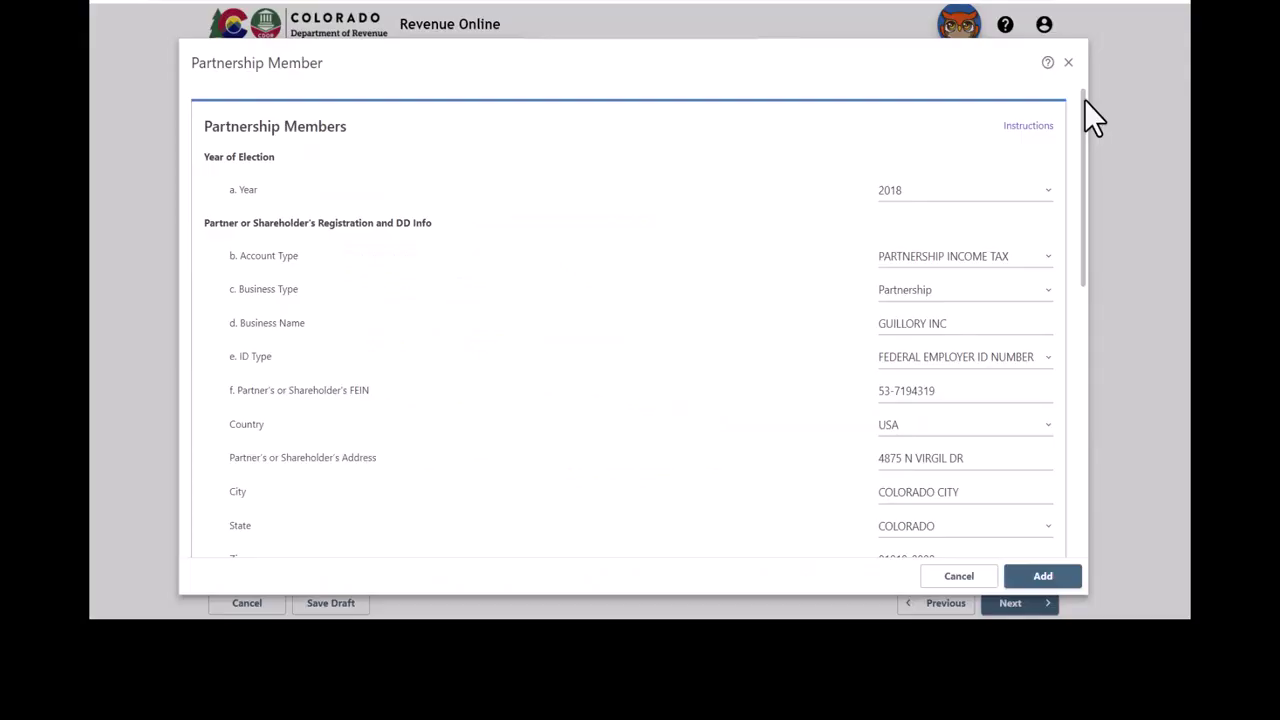
pyautogui.moveTo(1084, 100); pyautogui.dragTo(1107, 362)
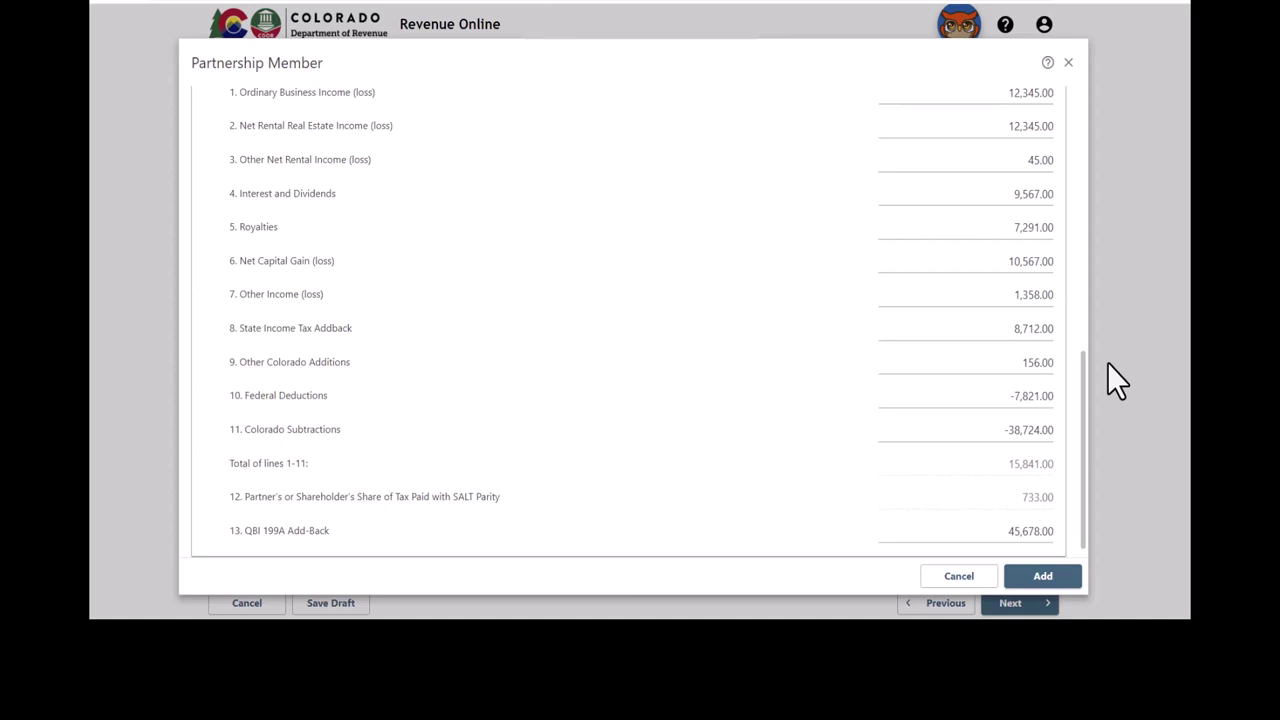
pyautogui.moveTo(1107, 362); pyautogui.dragTo(1111, 428)
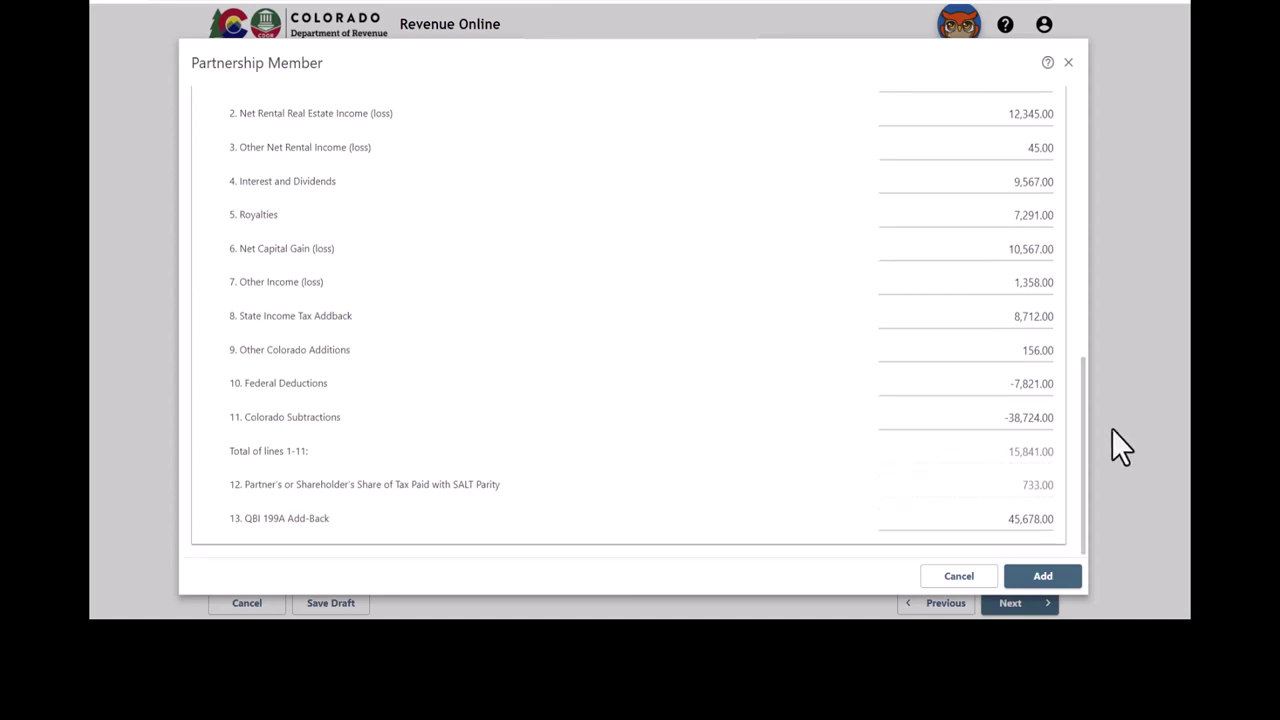
pyautogui.click(1080, 585)
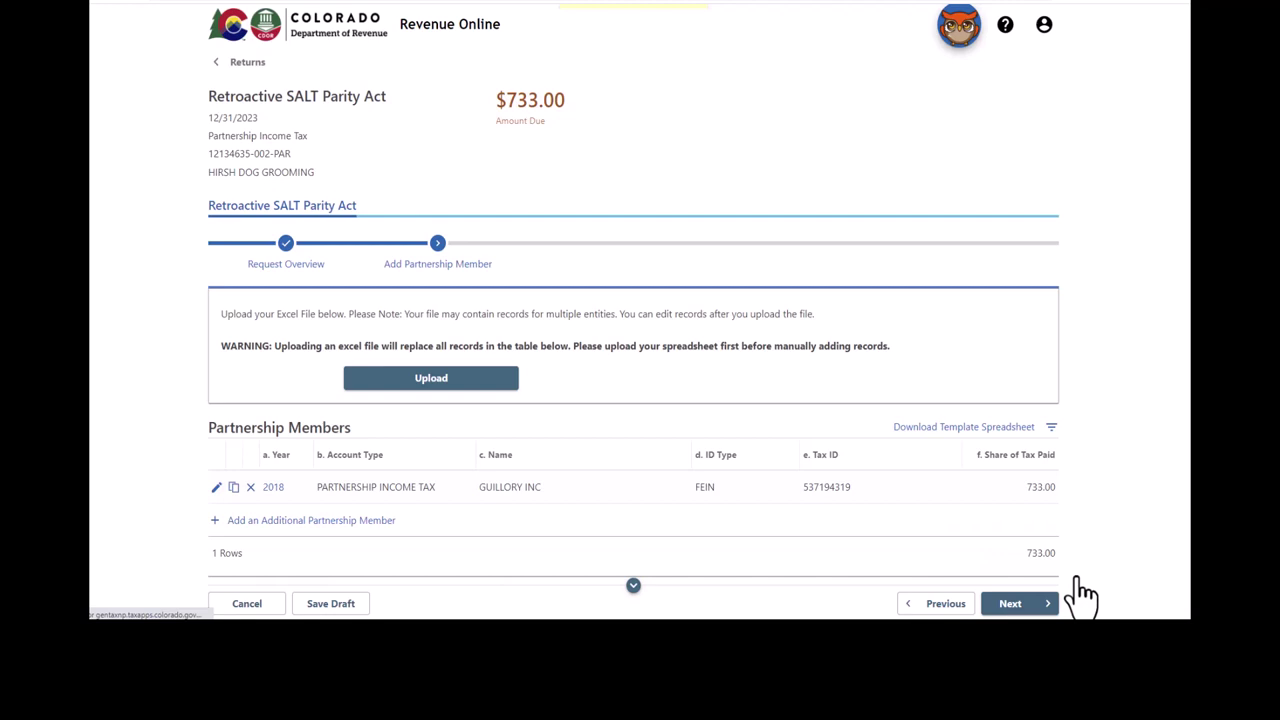
# Step: Upload SALT_Parity_Election.xlsx to import its members into the Partnership Members table
pyautogui.click(474, 401)
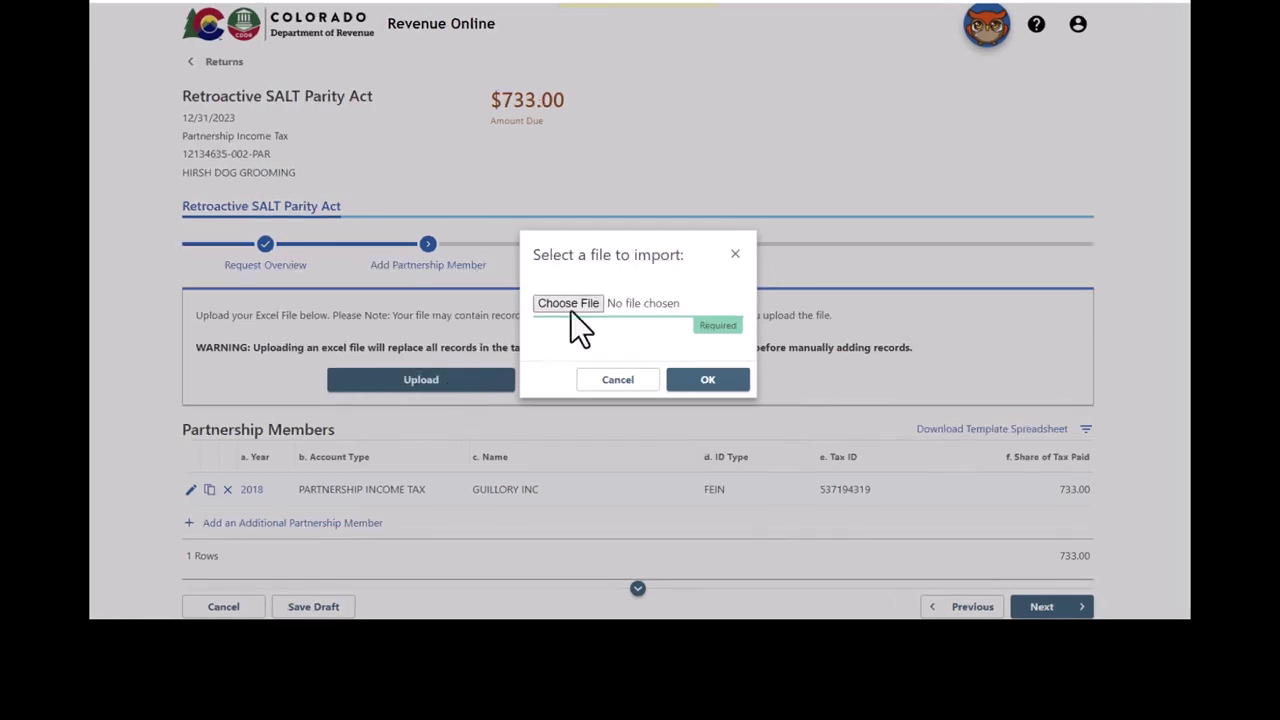
pyautogui.click(572, 305)
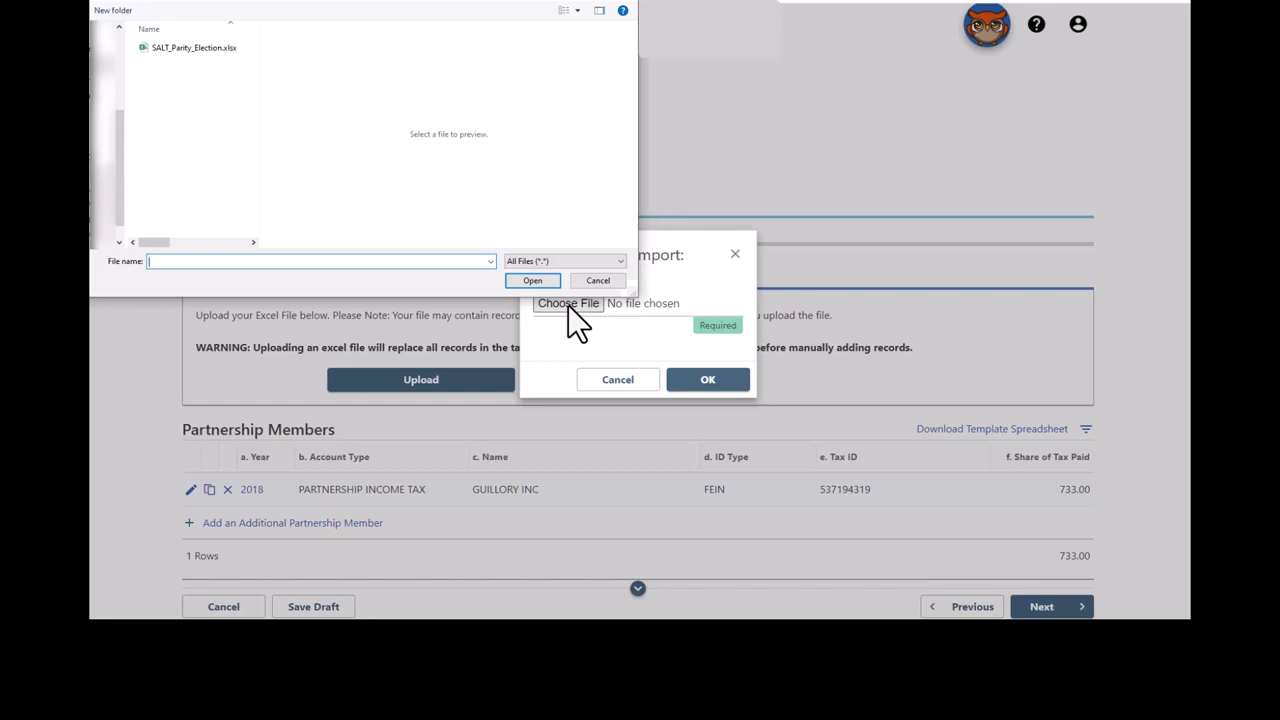
pyautogui.click(212, 54)
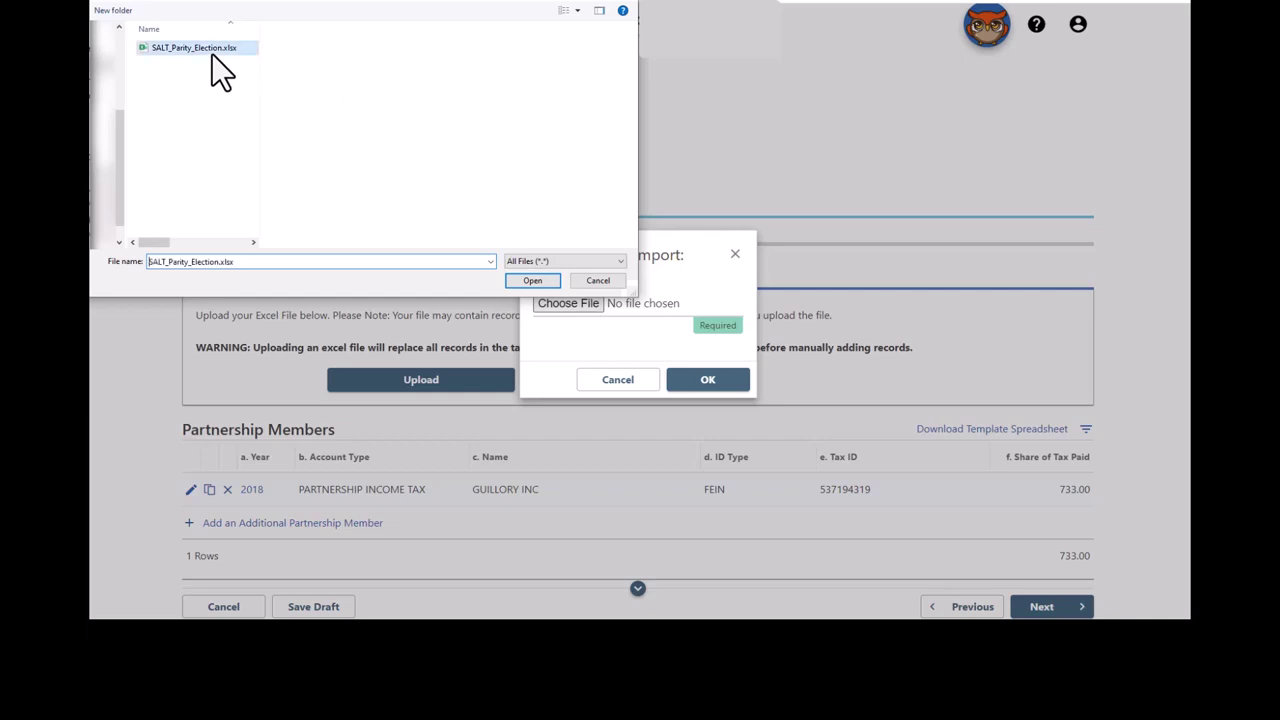
pyautogui.click(533, 281)
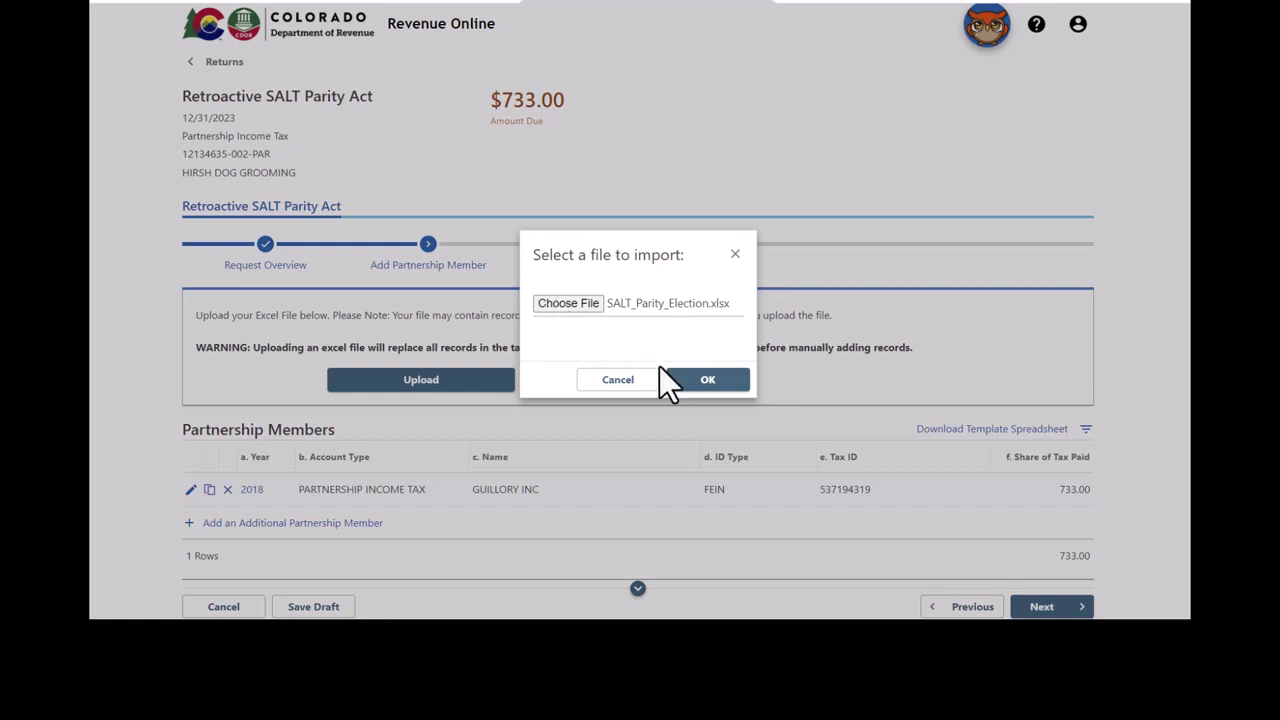
pyautogui.click(707, 390)
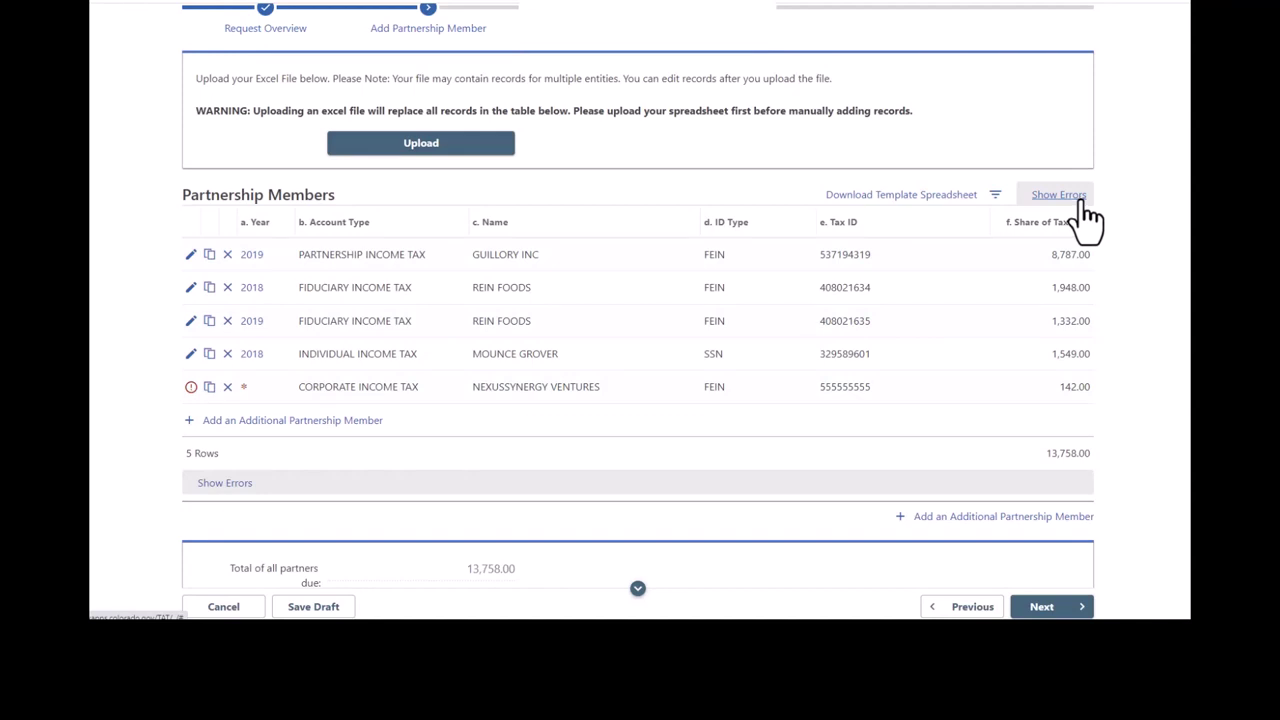
# Step: Filter with Show Errors and open the NEXUSSYNERGY VENTURES row's edit form
pyautogui.click(1082, 200)
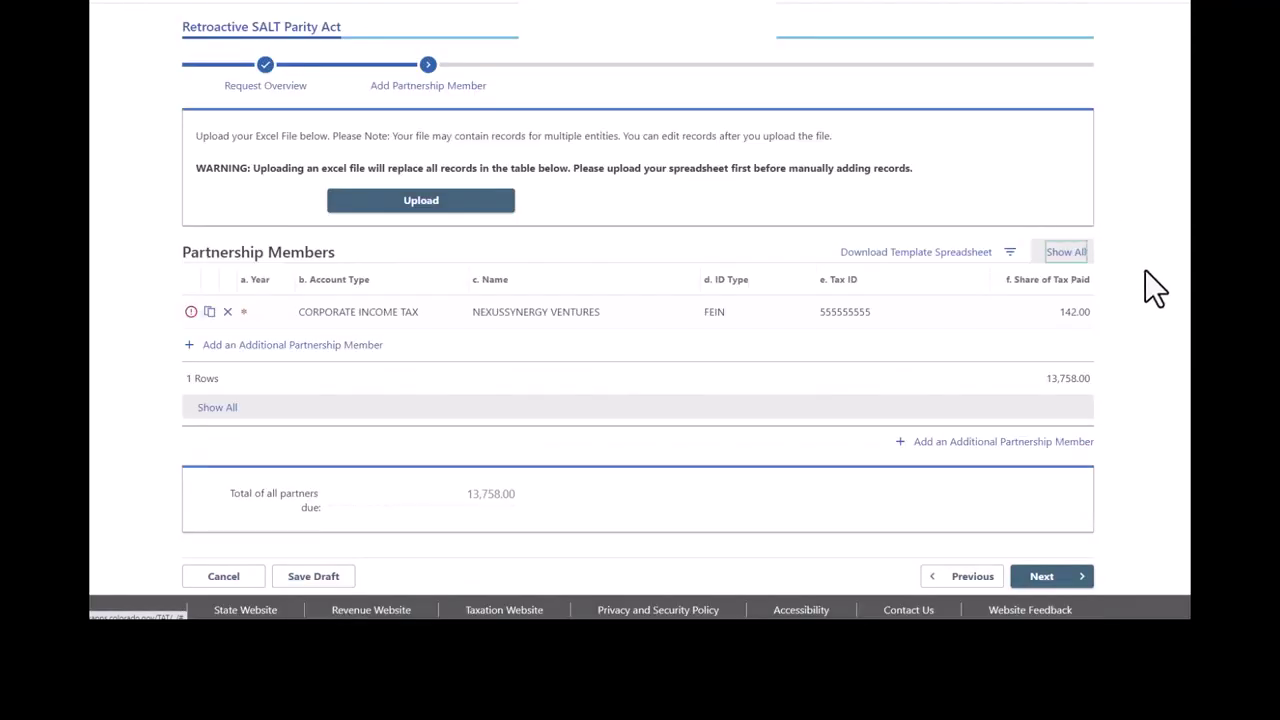
pyautogui.click(190, 314)
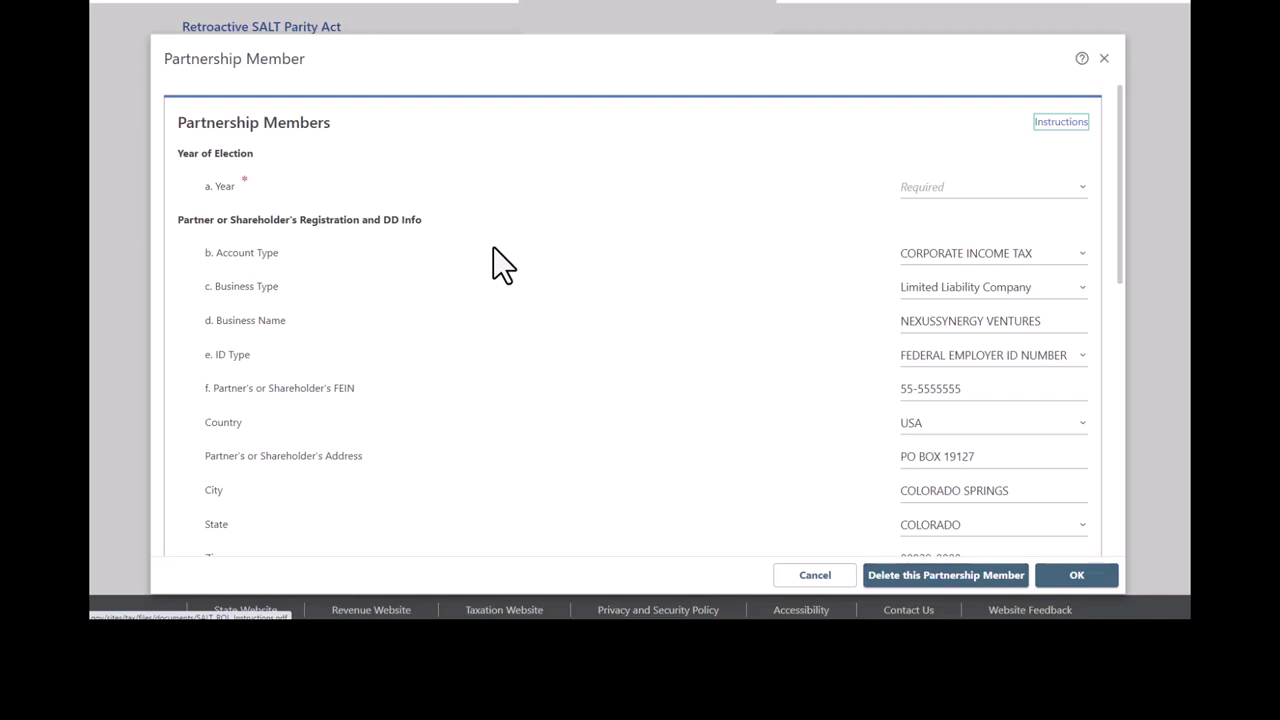
# Step: Set the partnership member's election year to 2019 and scroll down to the income lines
pyautogui.click(1082, 187)
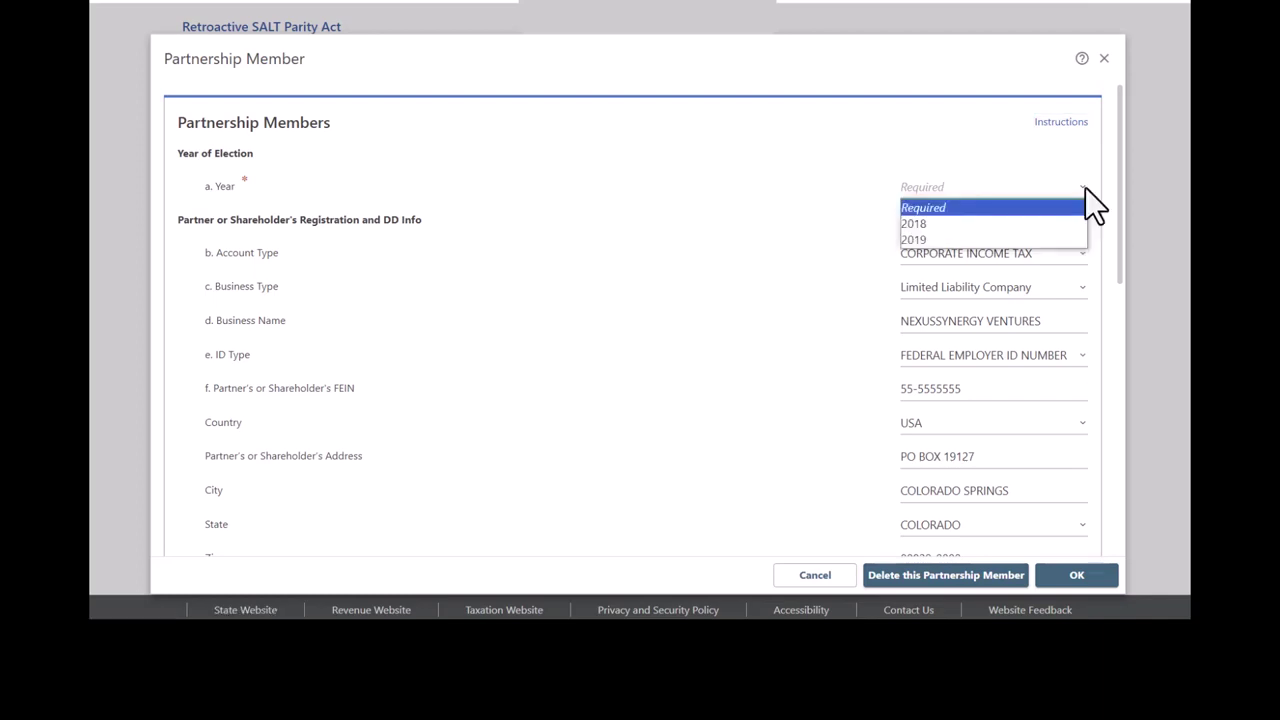
pyautogui.click(1074, 240)
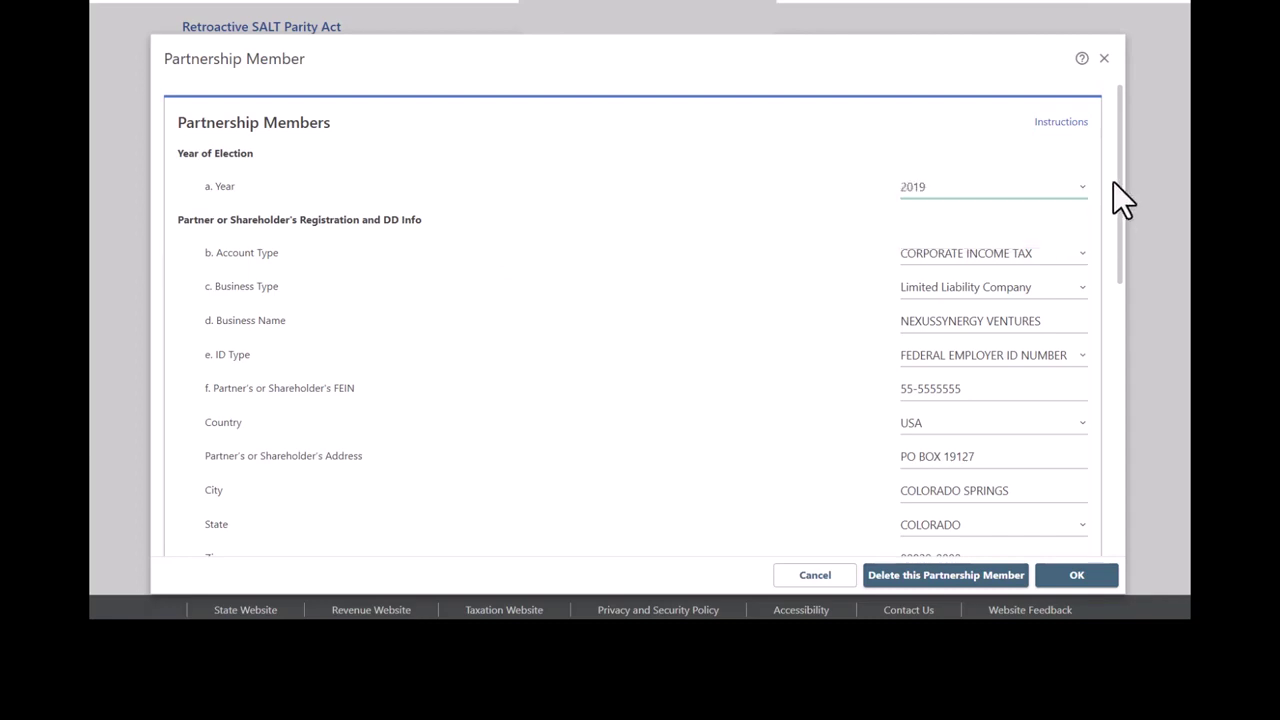
pyautogui.moveTo(1118, 172); pyautogui.dragTo(1145, 449)
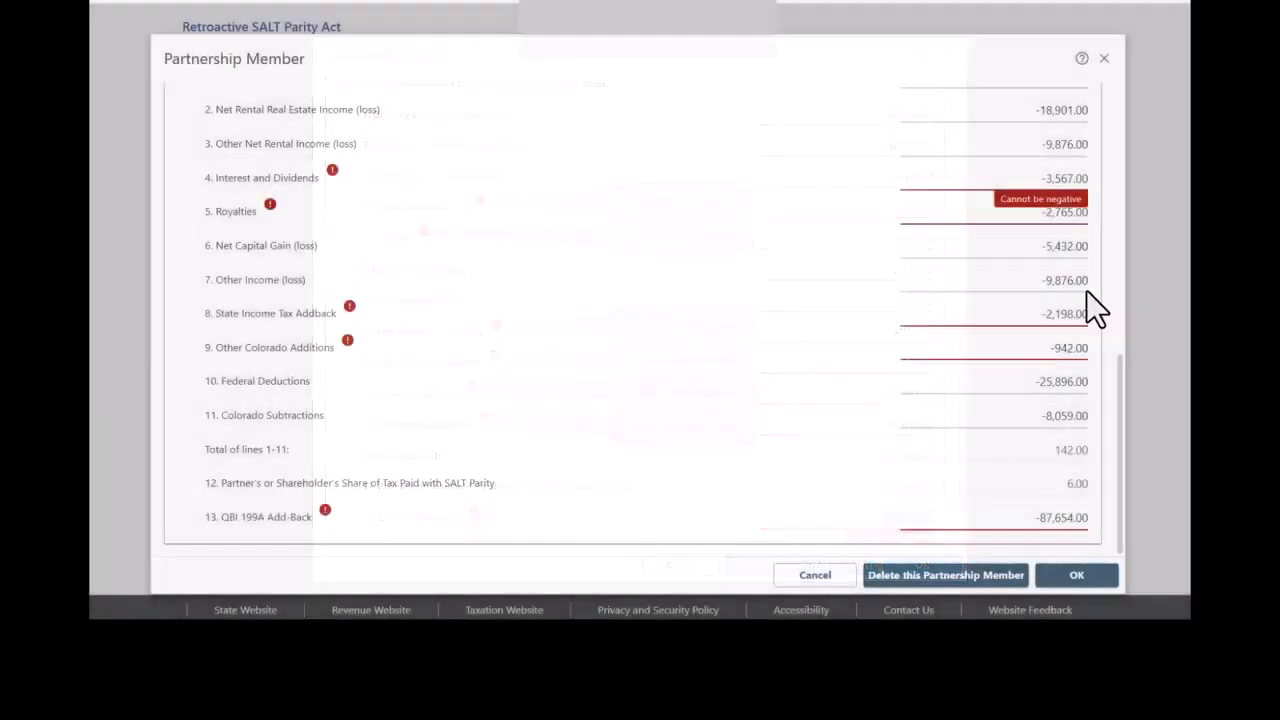
# Step: Remove the minus signs from Interest and Dividends and Royalties, leaving Net Capital Gain unchanged
pyautogui.click(1009, 178)
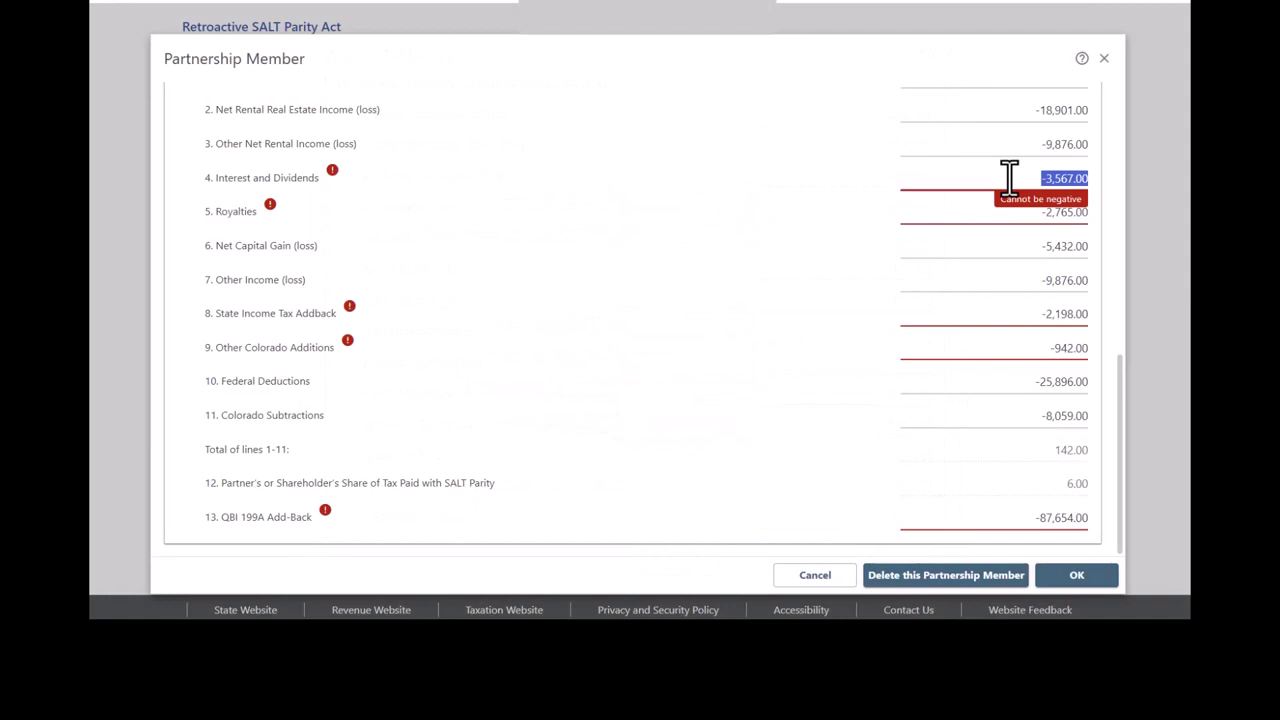
pyautogui.click(1009, 178)
pyautogui.press('Delete')
pyautogui.press('Tab')
pyautogui.press('Home')
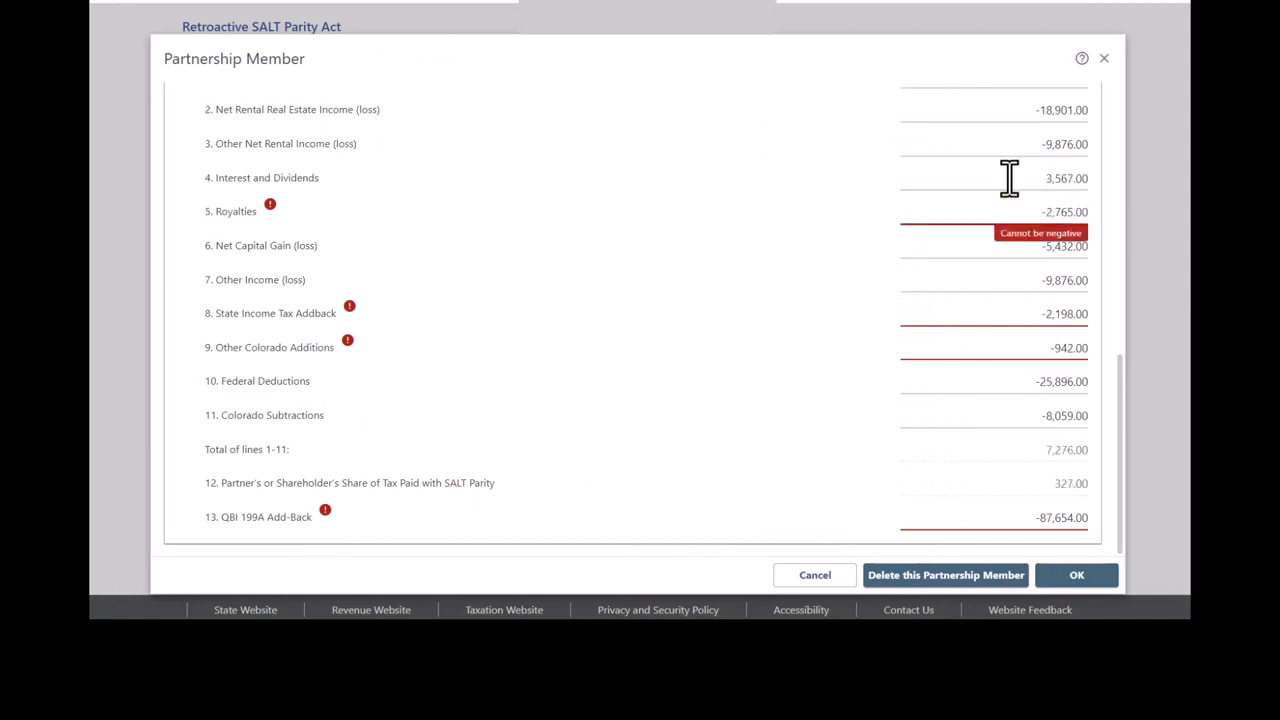
pyautogui.press('Delete')
pyautogui.press('Tab')
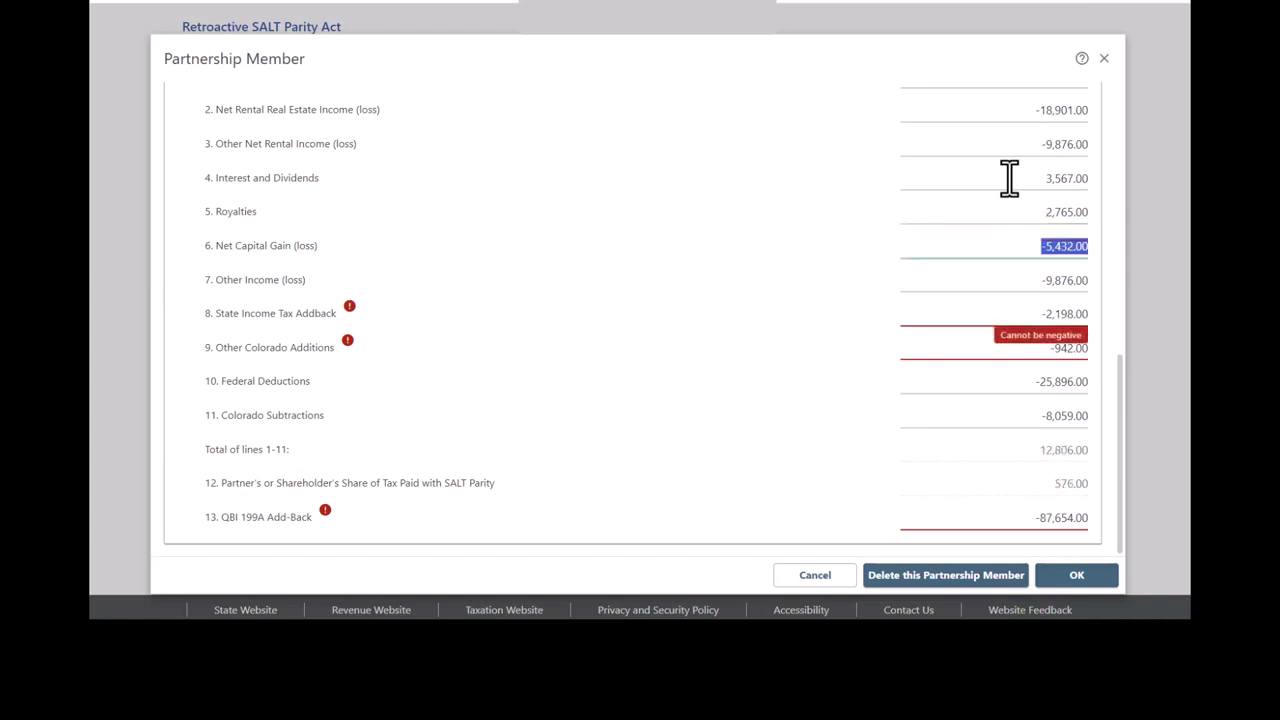
pyautogui.press('Home')
pyautogui.press('Tab')
# Step: Make lines 8 and 9 positive by deleting their minus signs
pyautogui.press('Tab')
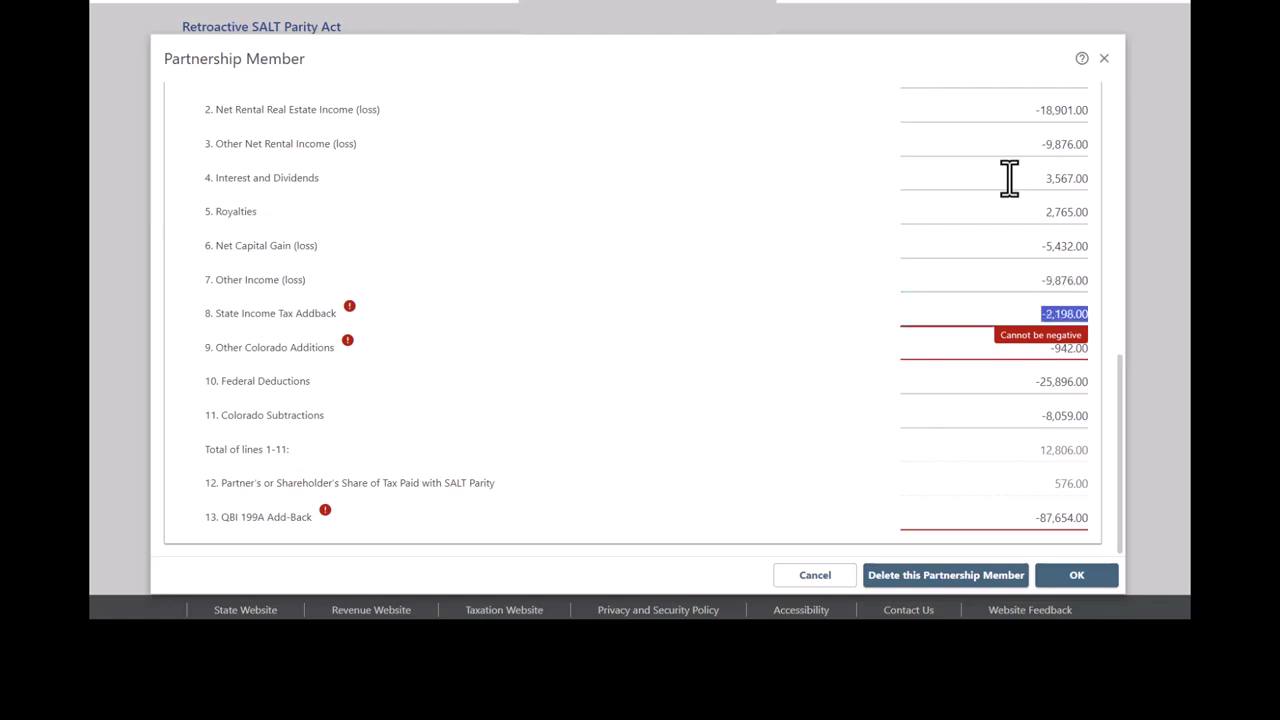
pyautogui.press('Home')
pyautogui.press('Delete')
pyautogui.press('Tab')
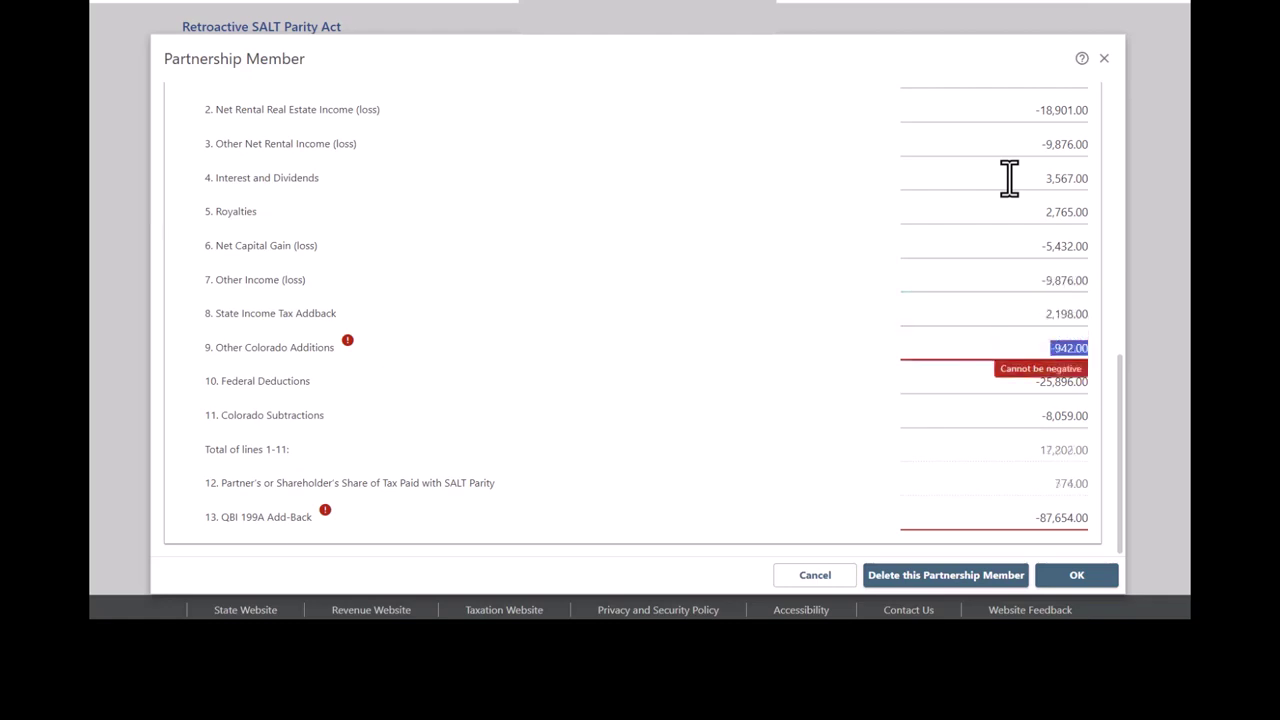
pyautogui.press('Home')
pyautogui.press('Delete')
pyautogui.press('Tab')
# Step: Restore the minus sign on line 10 Federal Deductions
pyautogui.press('Home')
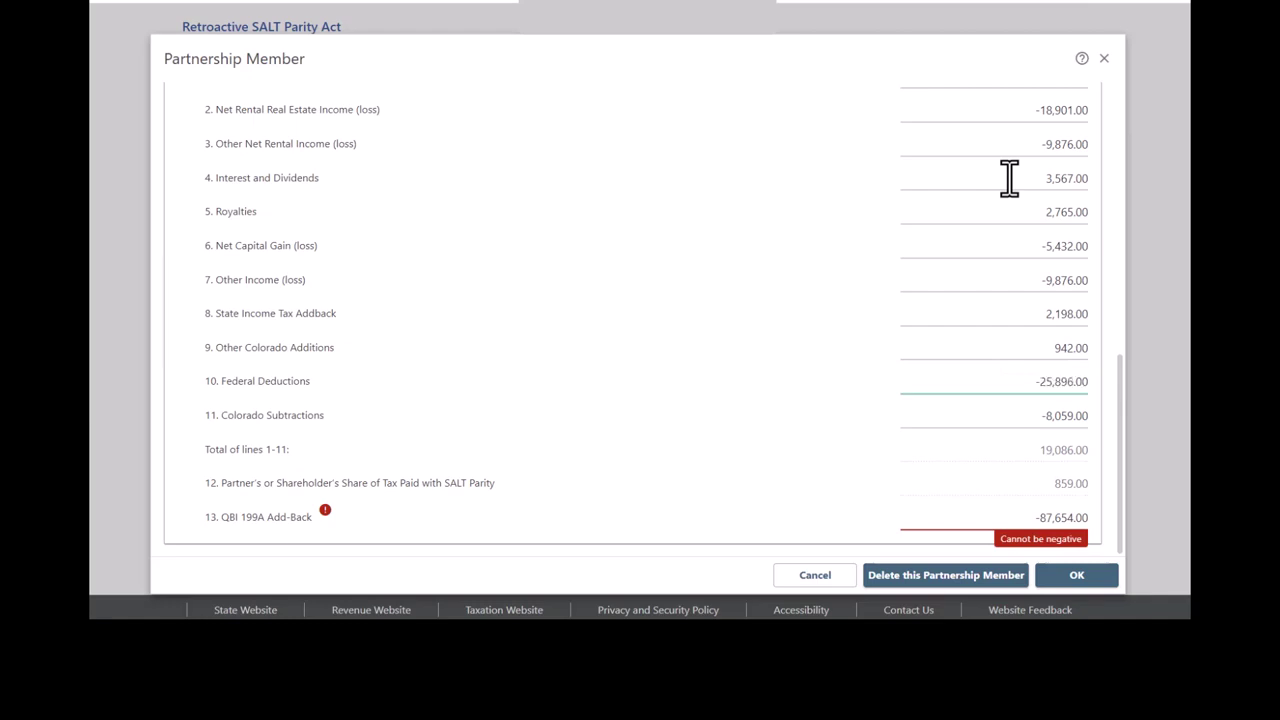
pyautogui.press('Tab')
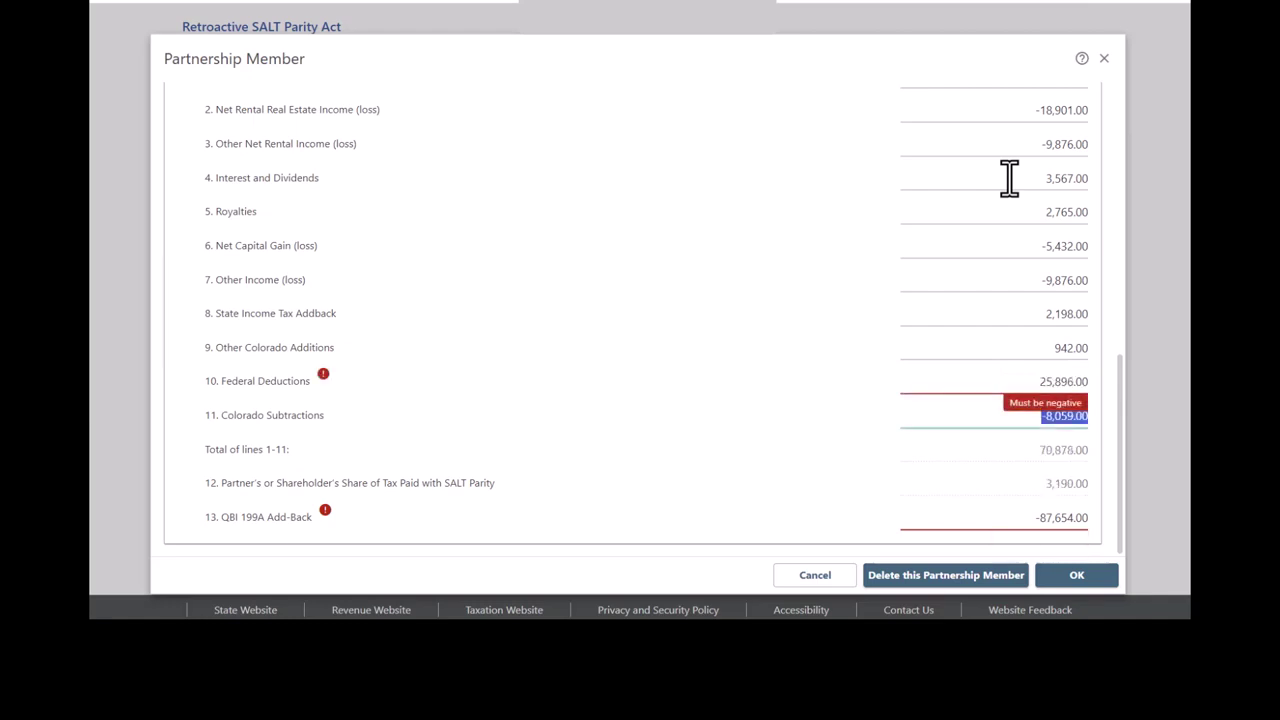
pyautogui.hotkey('shift', 'Tab')
pyautogui.press('Home')
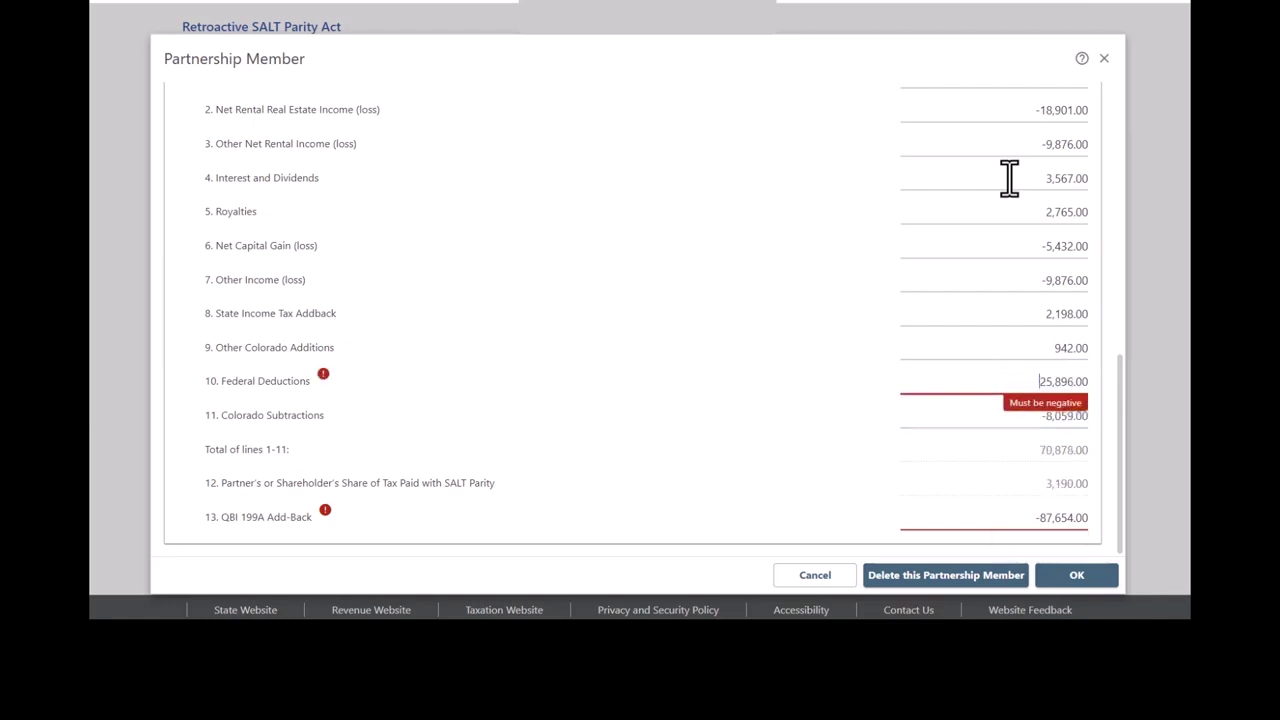
pyautogui.write('-')
pyautogui.press('Tab')
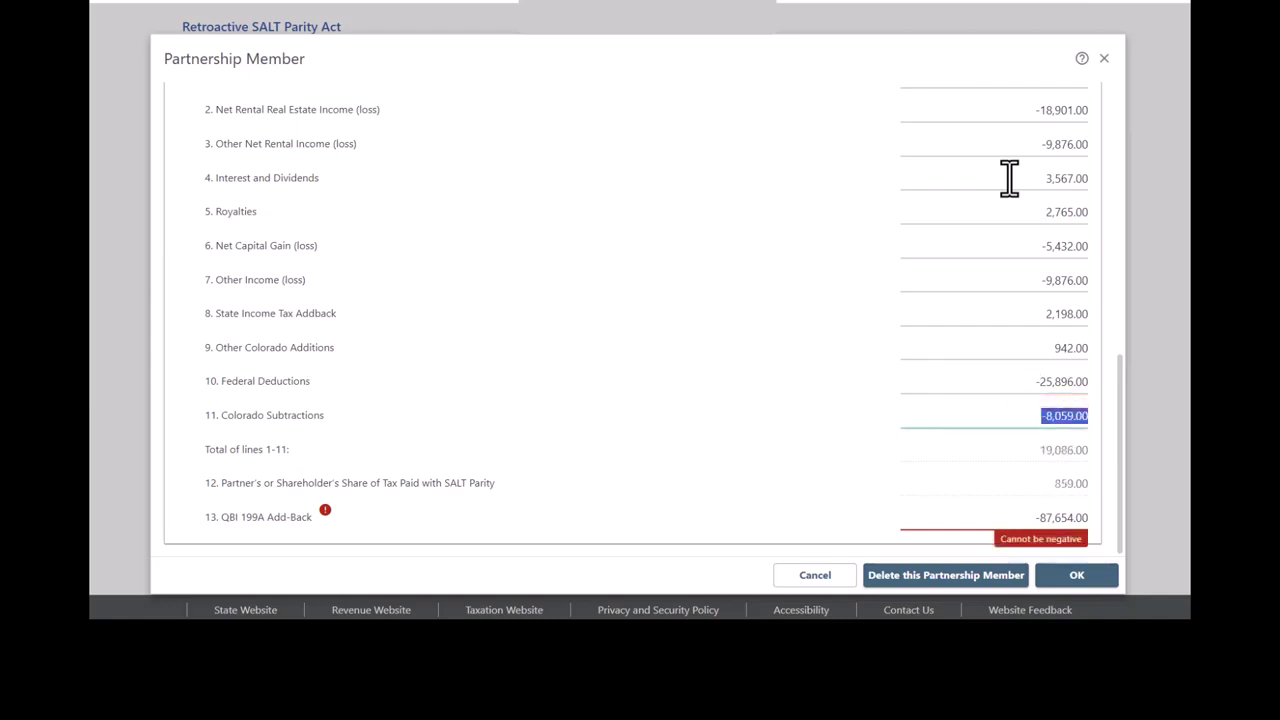
# Step: Make line 11 Colorado Subtractions negative and line 13 QBI 199A Add-Back positive
pyautogui.press('Home')
pyautogui.press('Delete')
pyautogui.press('Tab')
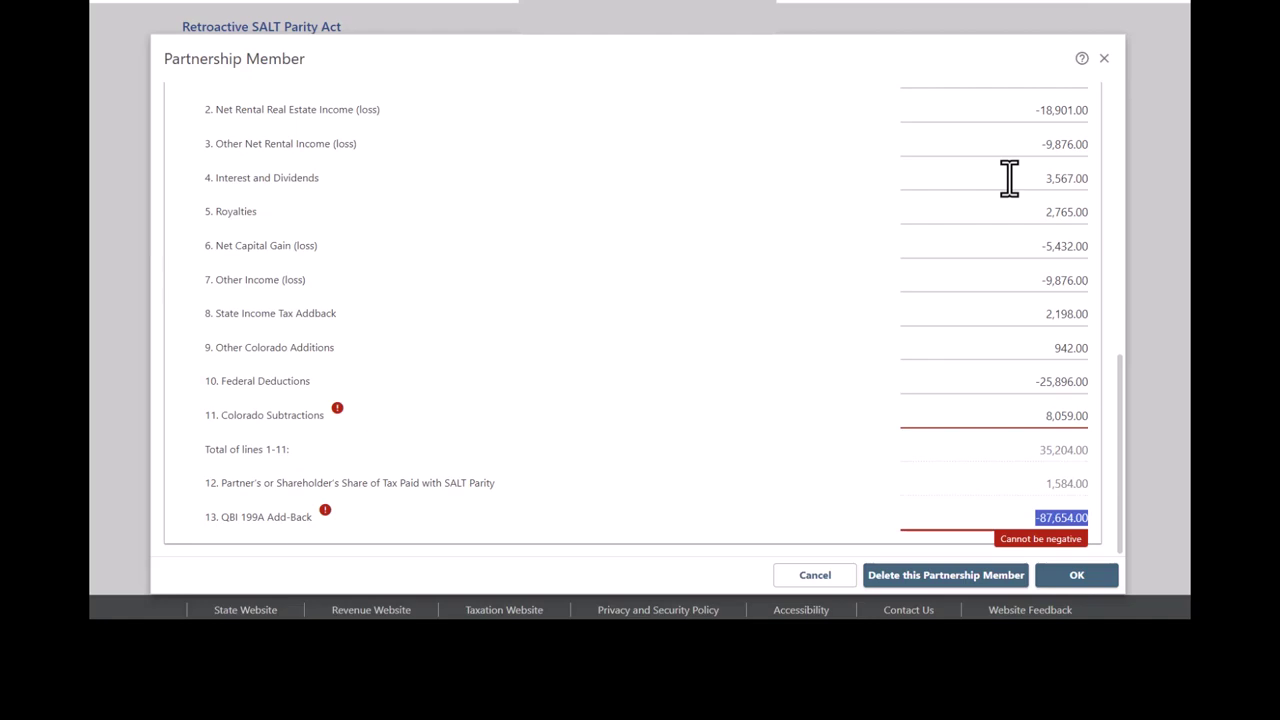
pyautogui.hotkey('shift', 'Tab')
pyautogui.press('Home')
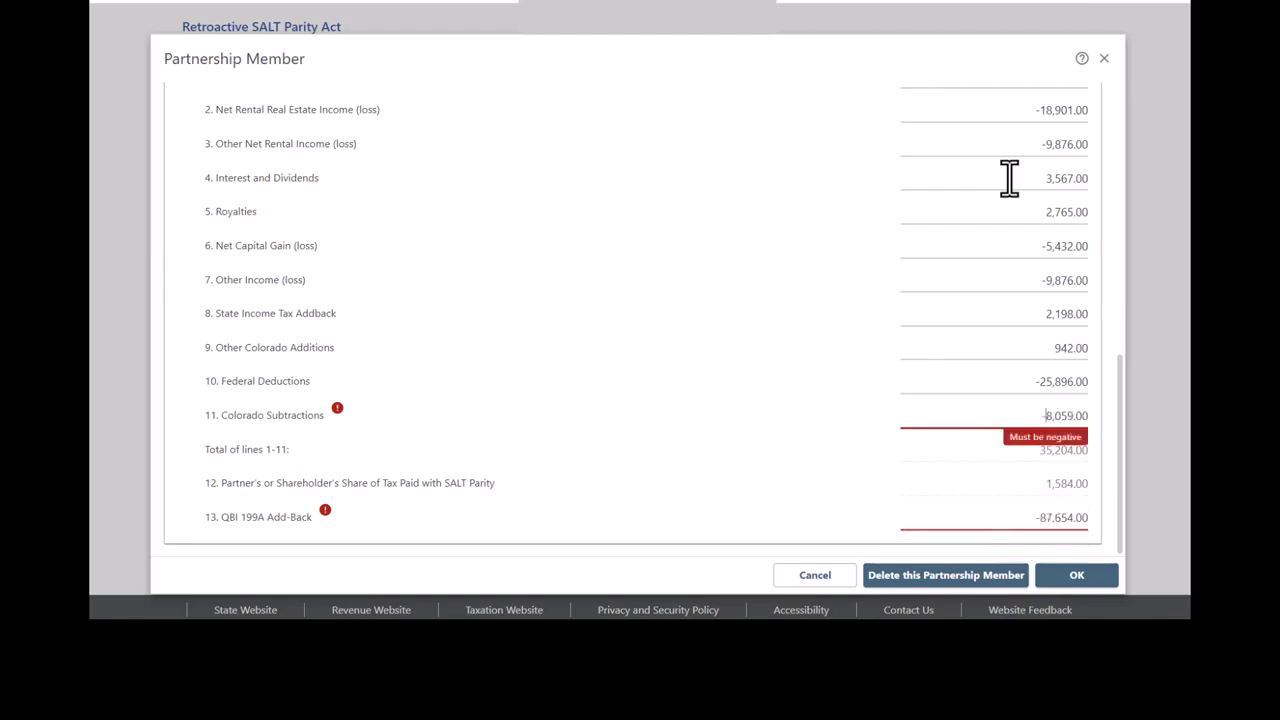
pyautogui.write('-')
pyautogui.press('Tab')
pyautogui.press('Home')
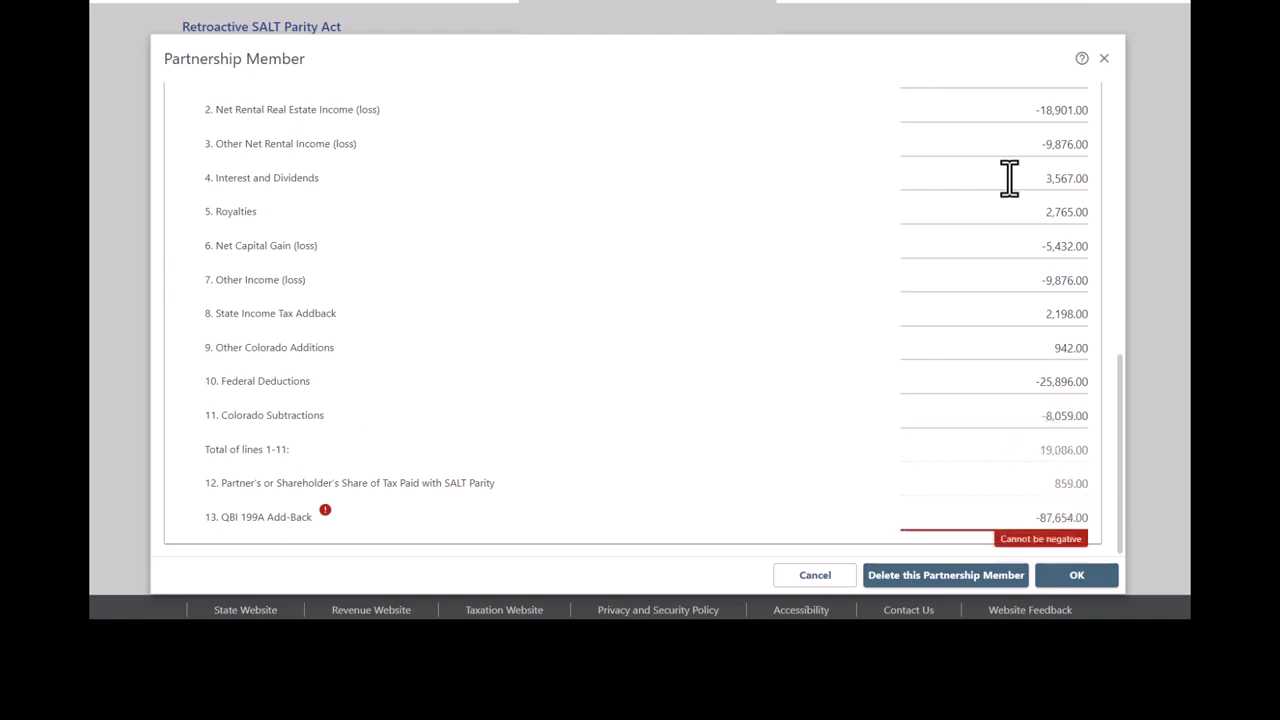
pyautogui.press('Tab')
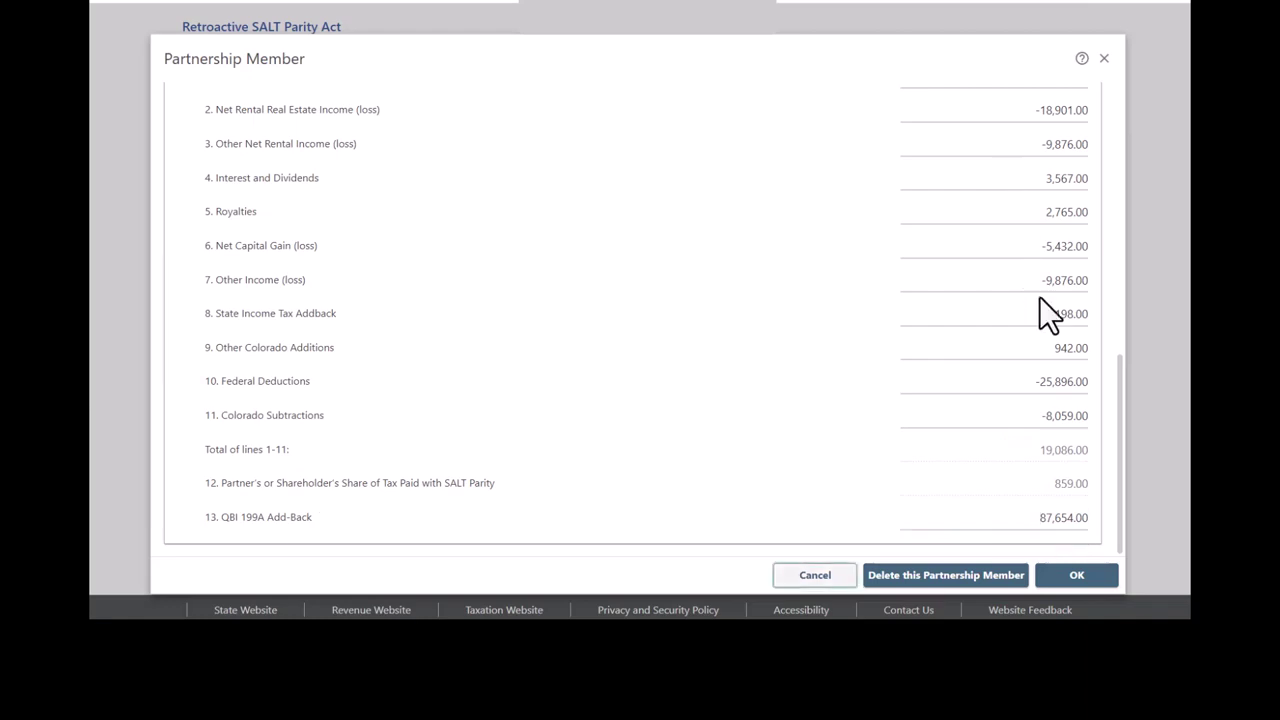
# Step: Save the corrected partner, show all five member rows totalling 14,475.00, and try to continue
pyautogui.click(1086, 579)
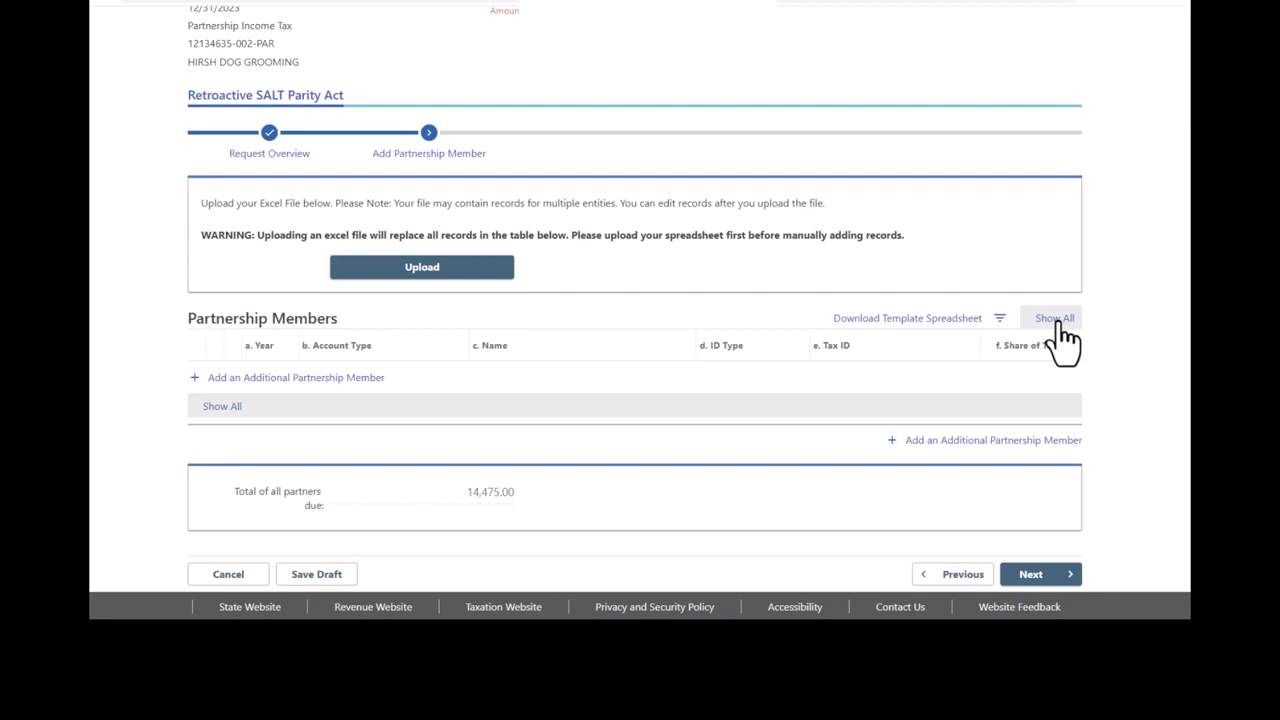
pyautogui.click(1055, 320)
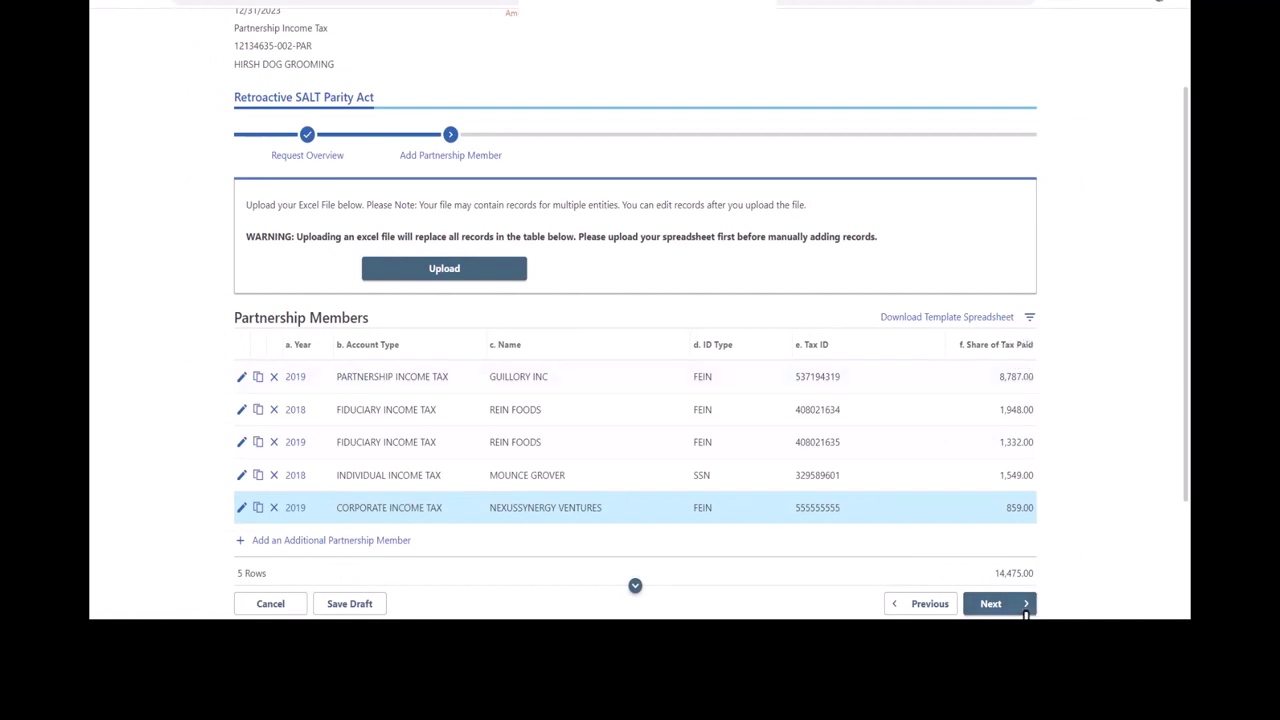
pyautogui.click(1013, 612)
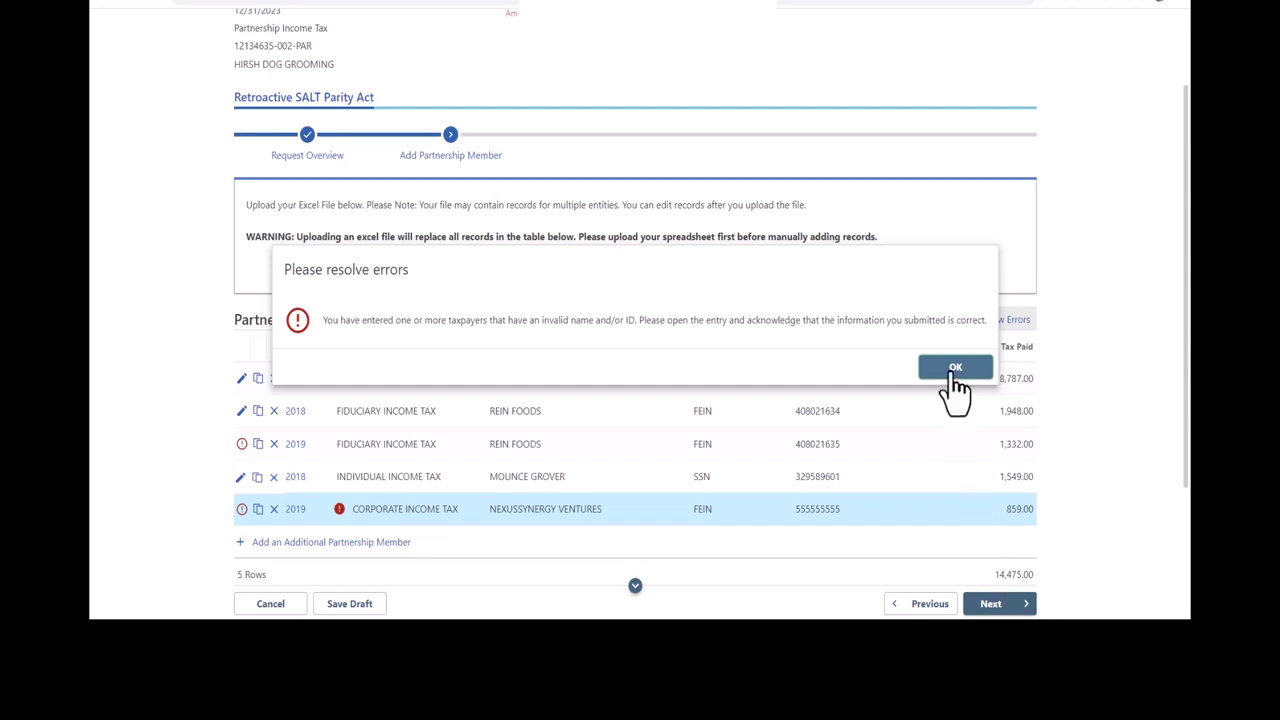
# Step: Dismiss the warning and acknowledge the 2019 REIN FOODS partner's information as correct
pyautogui.click(955, 368)
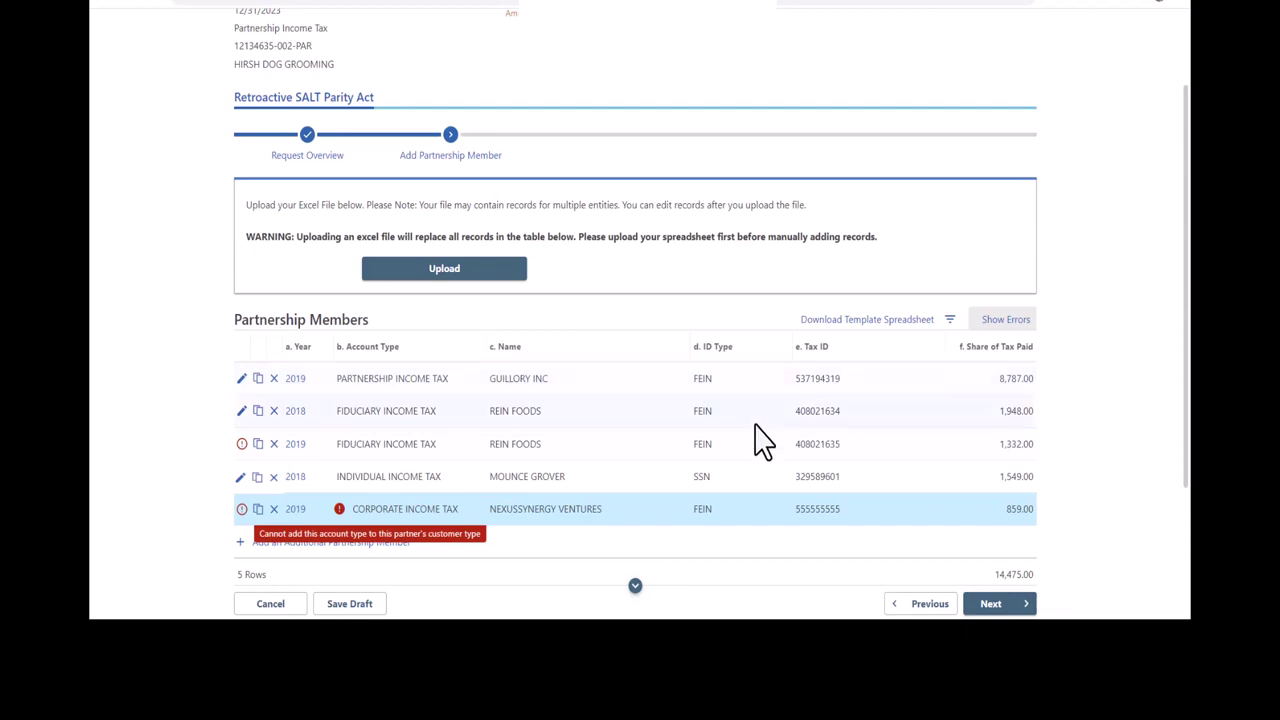
pyautogui.click(241, 445)
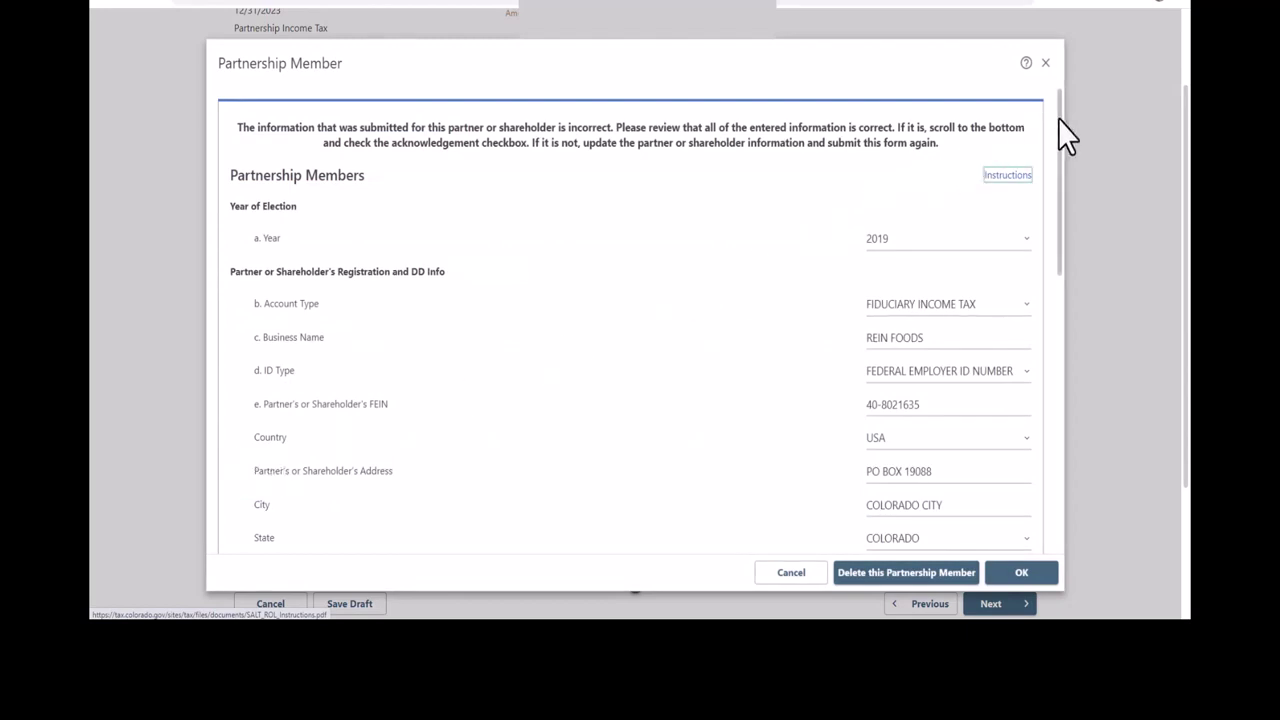
pyautogui.moveTo(1058, 120); pyautogui.dragTo(1058, 404)
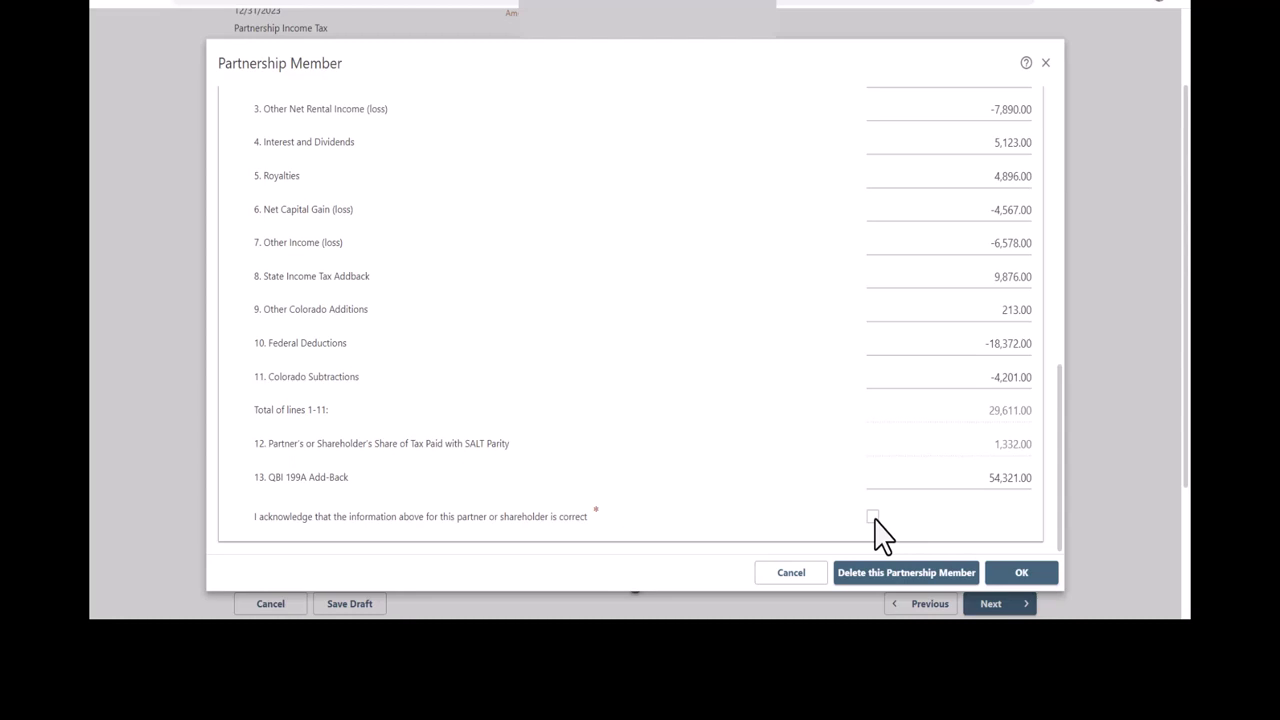
pyautogui.click(872, 516)
pyautogui.click(1021, 573)
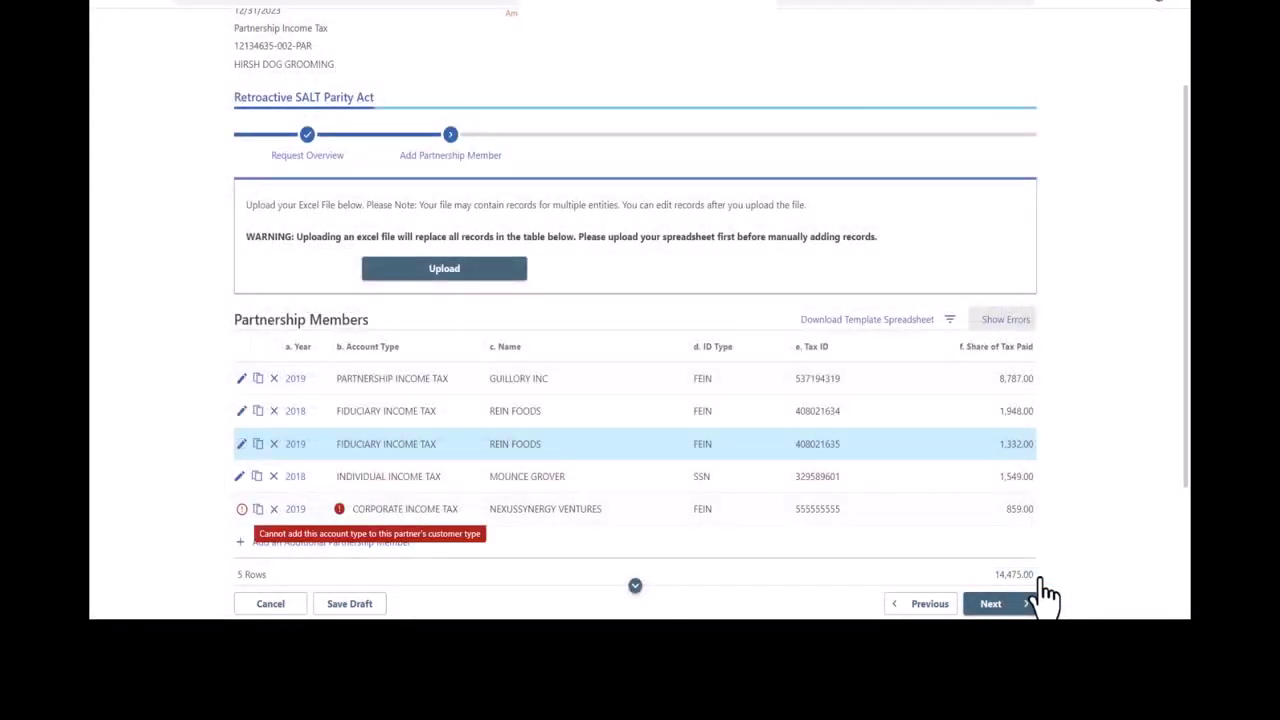
# Step: Set NEXUSSYNERGY VENTURES's account type to PARTNERSHIP INCOME TAX and save the entry
pyautogui.click(242, 510)
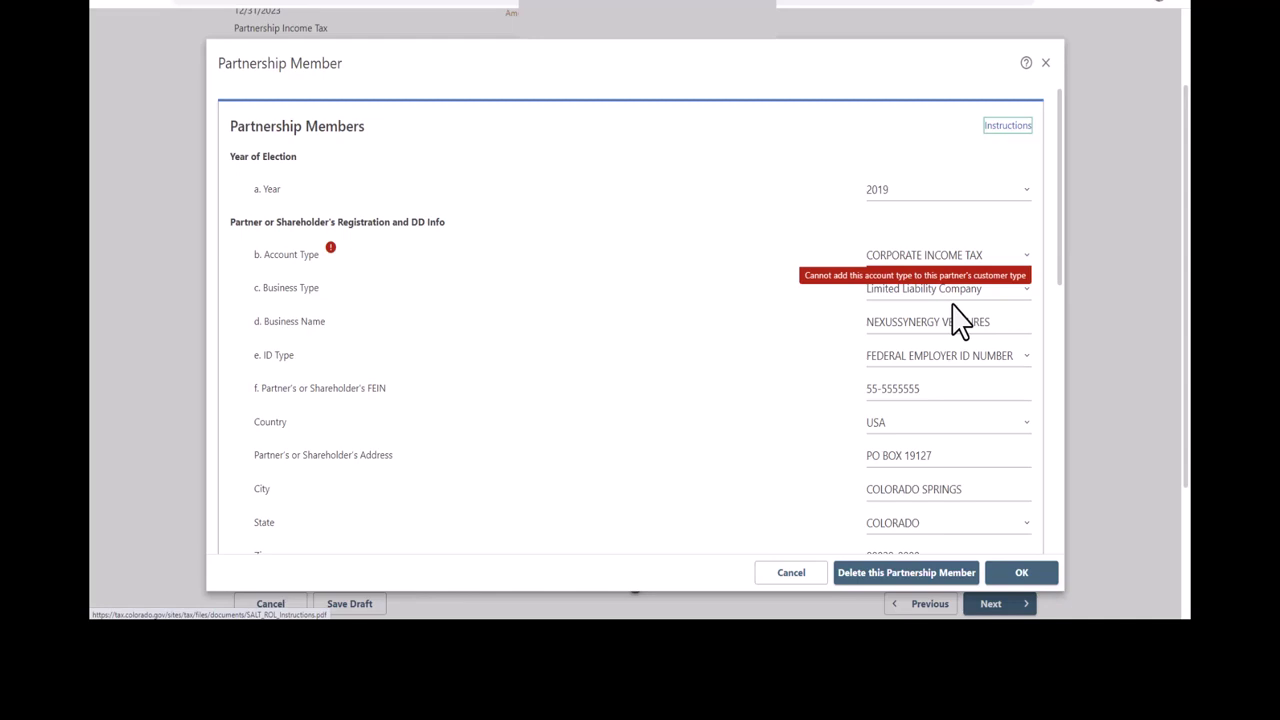
pyautogui.click(1031, 266)
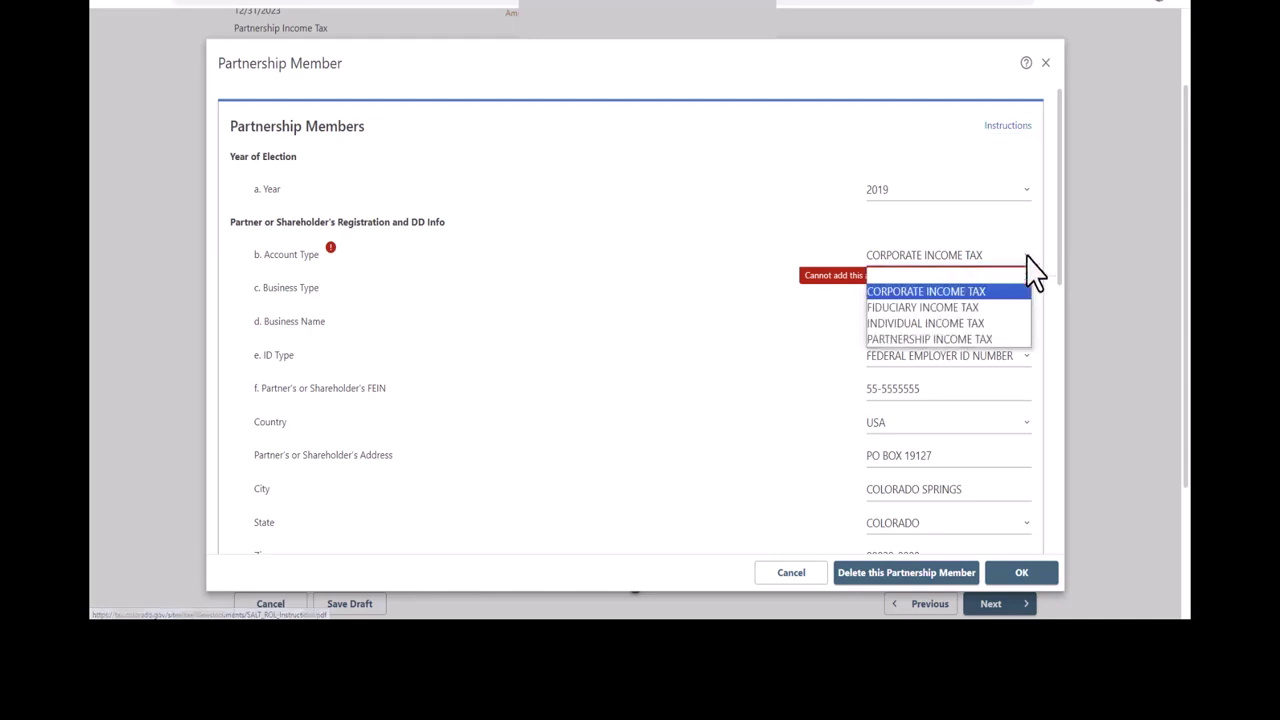
pyautogui.click(1000, 339)
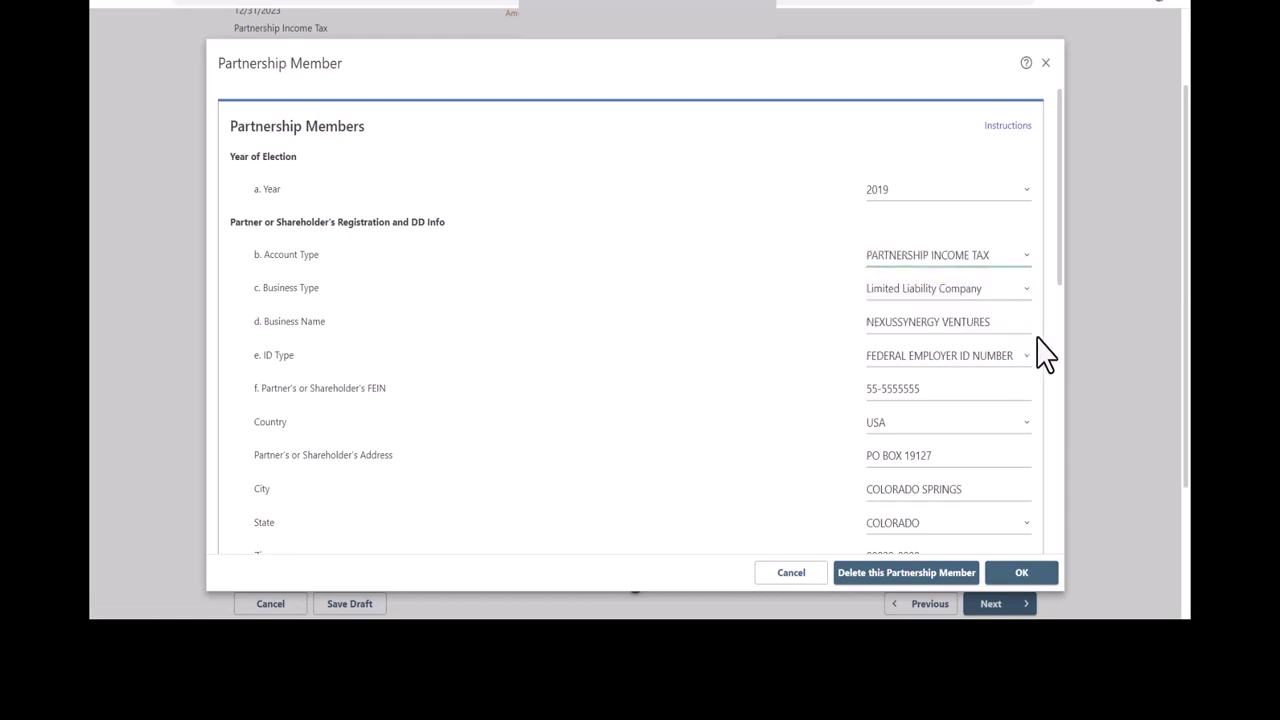
pyautogui.scroll(-2, 1066, 251)
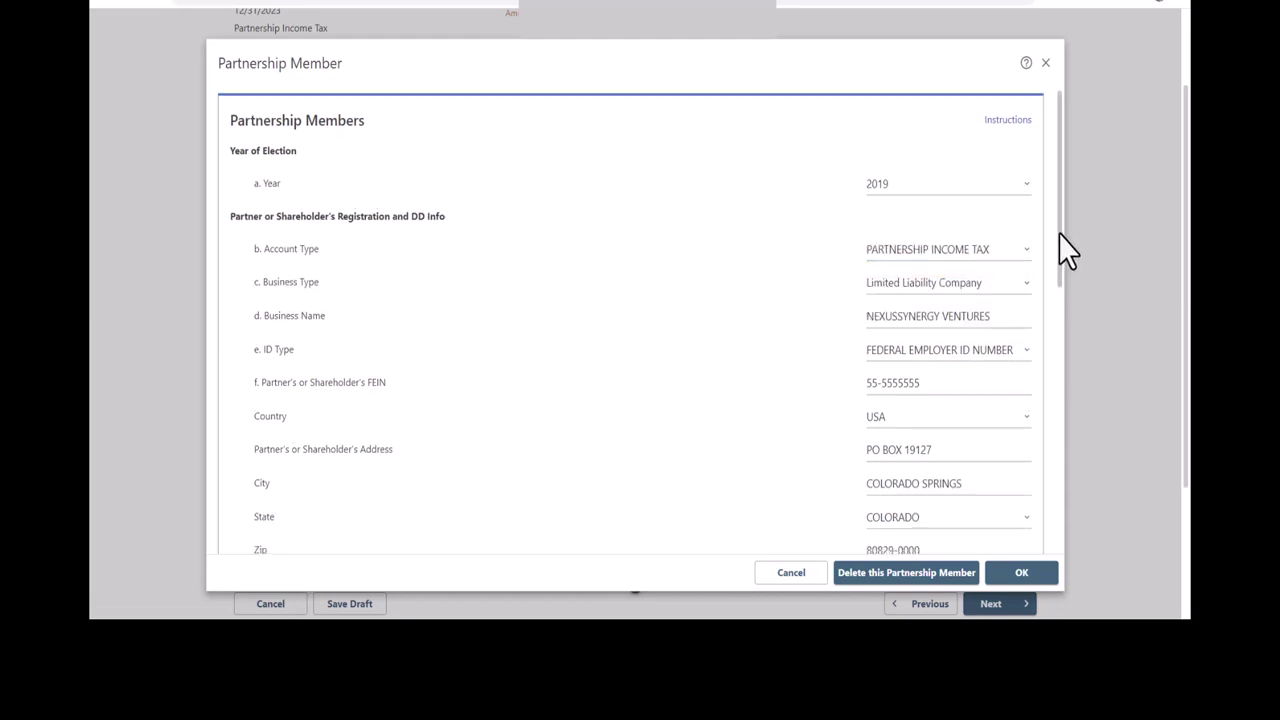
pyautogui.moveTo(1066, 274); pyautogui.dragTo(1080, 530)
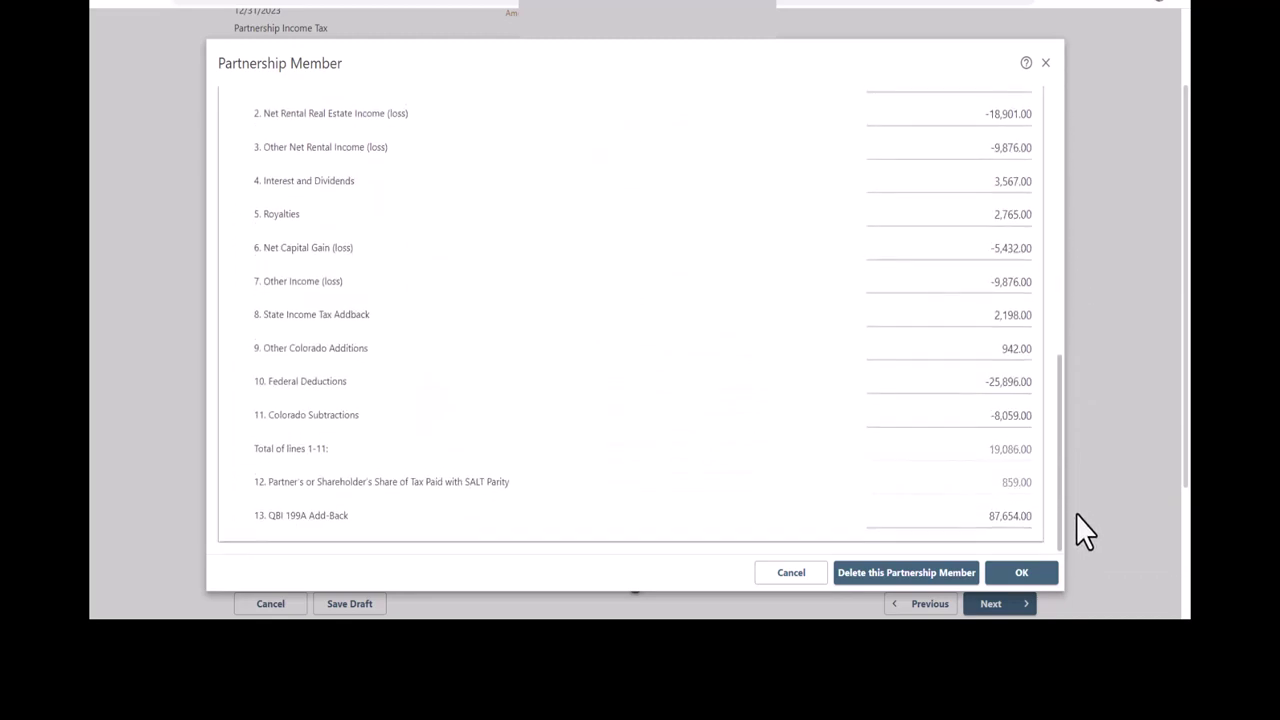
pyautogui.click(1047, 576)
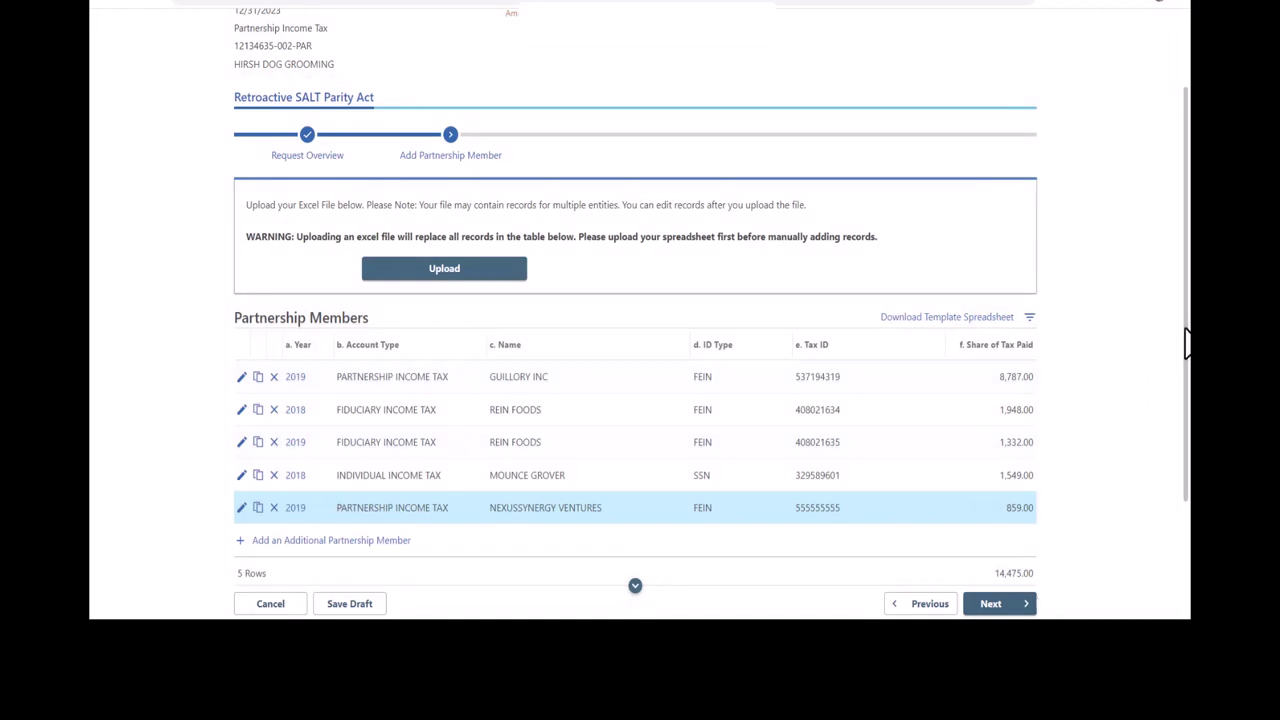
# Step: Advance from Partnership Members to the Payment step showing $14,475.00 due
pyautogui.moveTo(1187, 340); pyautogui.dragTo(1187, 461)
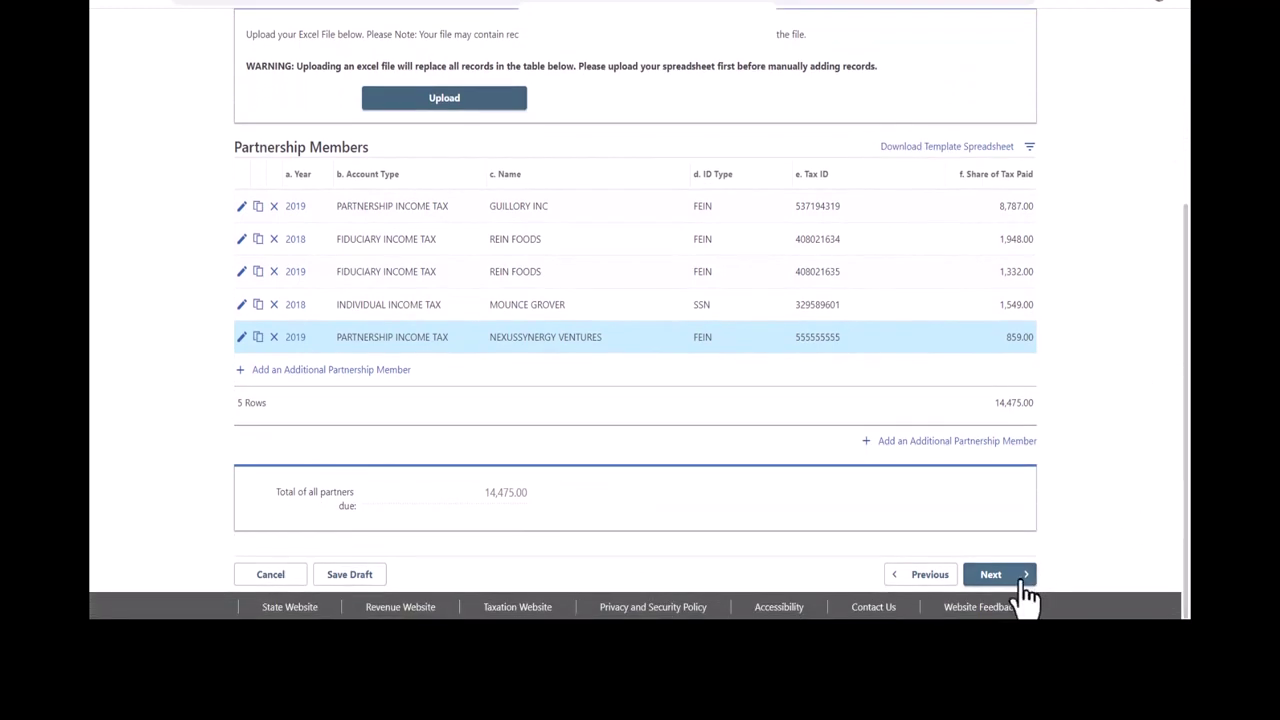
pyautogui.click(1021, 582)
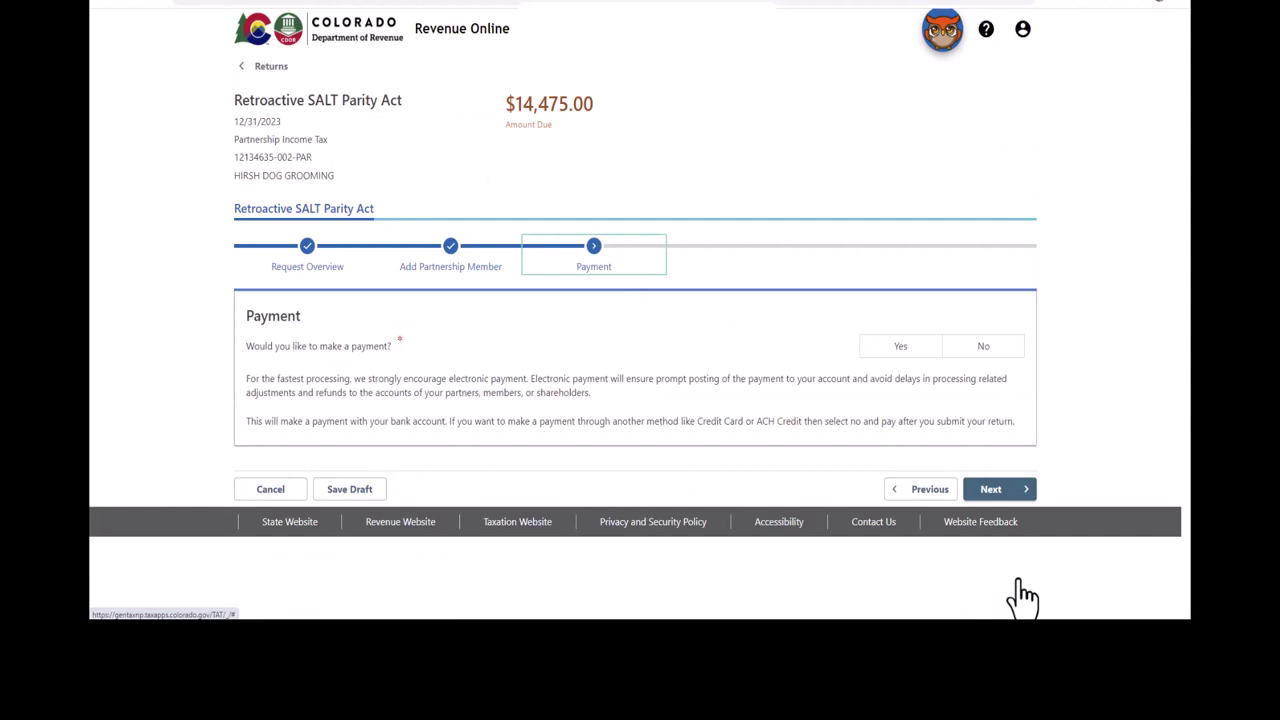
# Step: Answer No and confirm, then switch to Yes to make an electronic bank payment
pyautogui.click(988, 350)
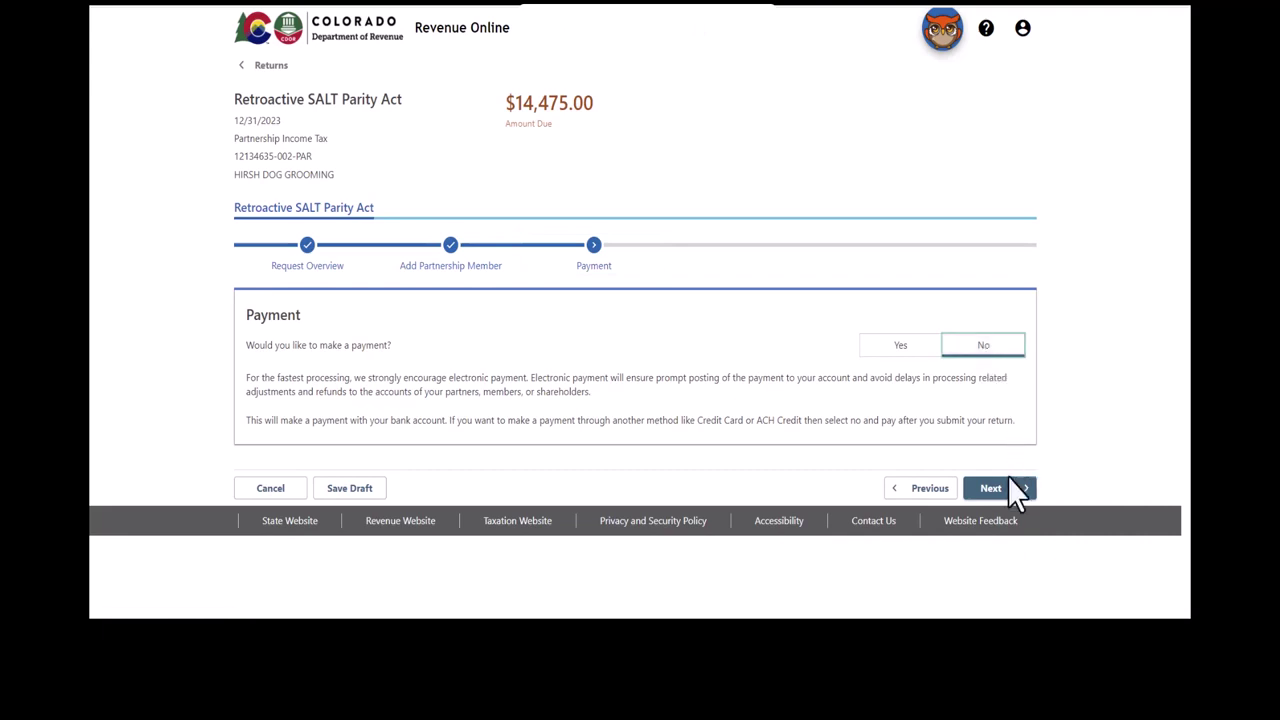
pyautogui.click(1006, 493)
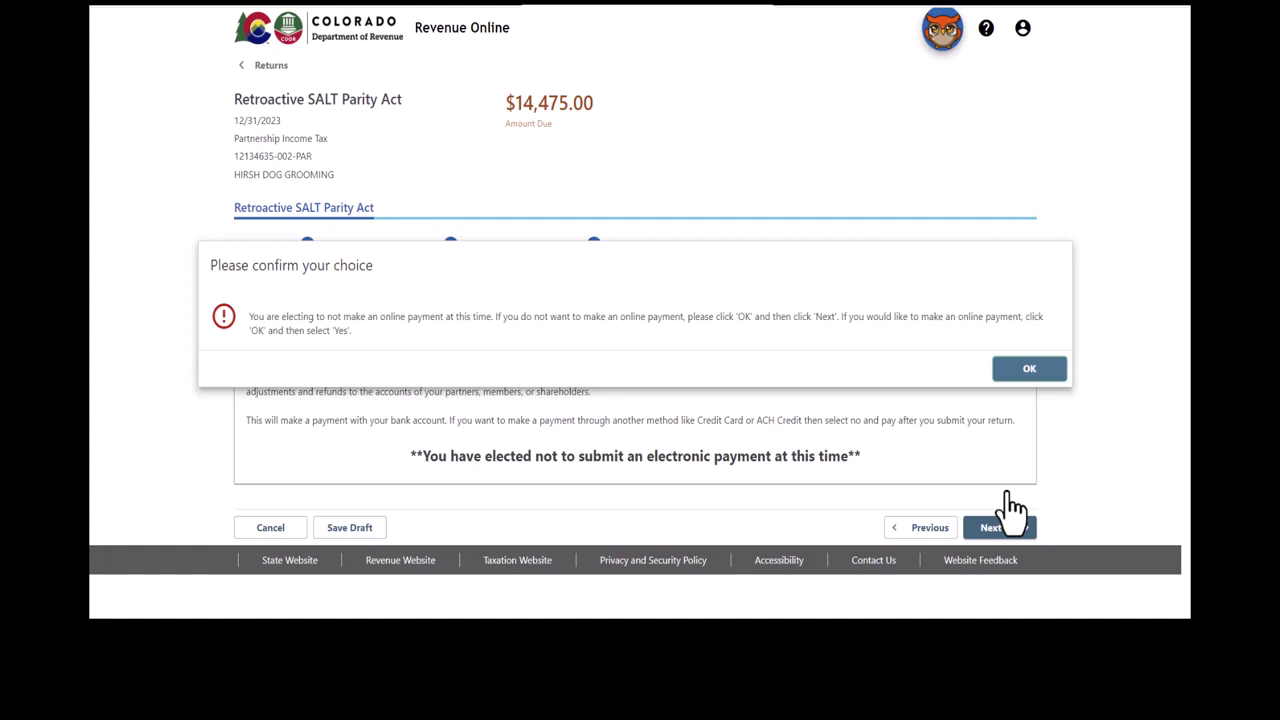
pyautogui.click(1029, 368)
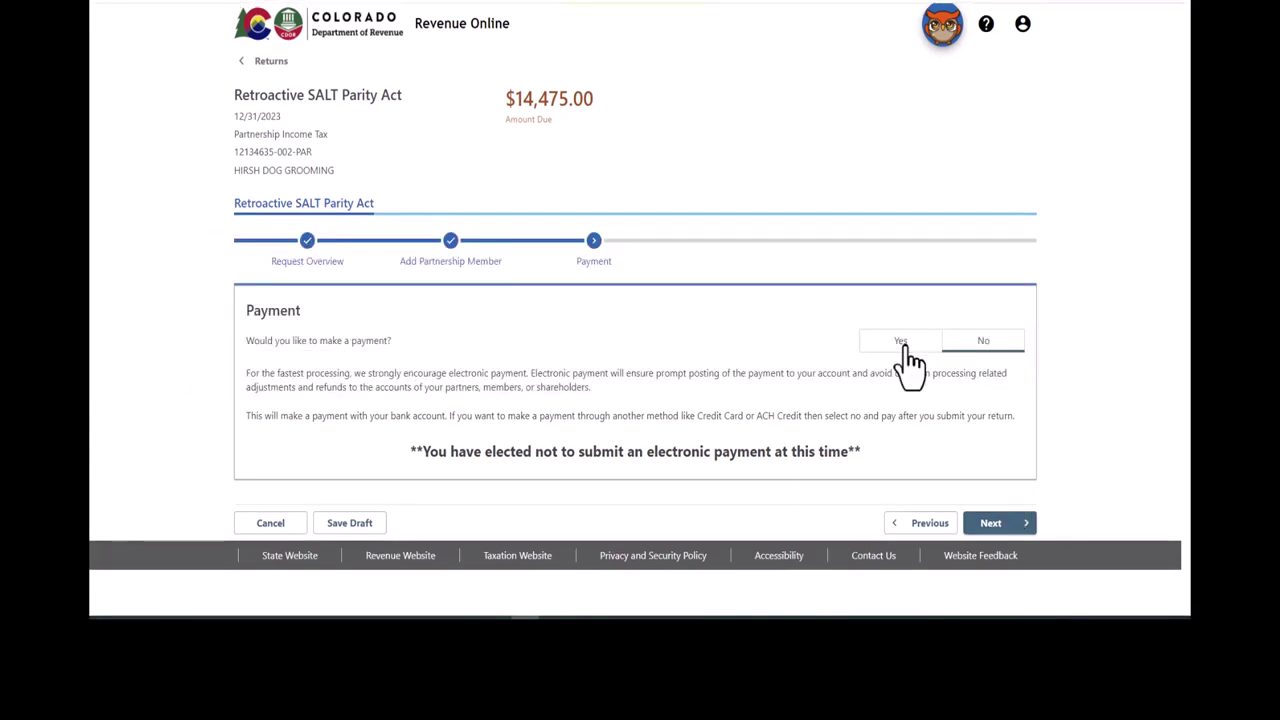
pyautogui.click(903, 345)
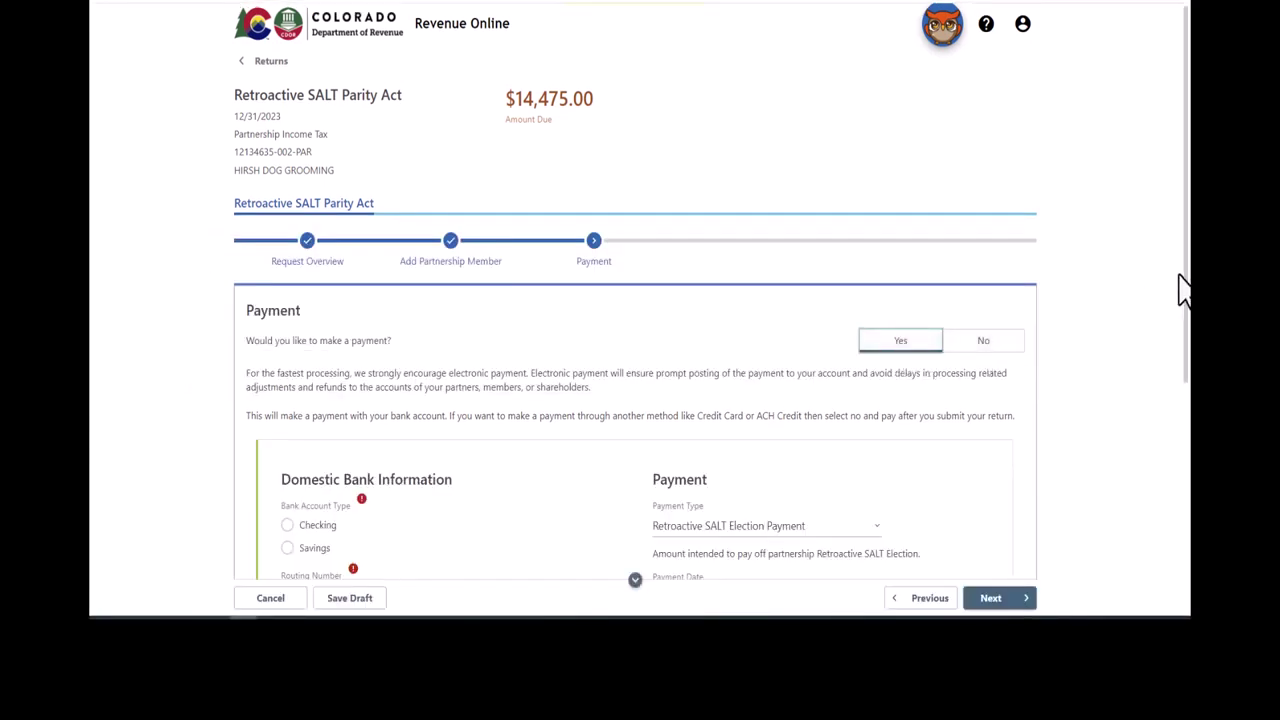
# Step: Enter checking-account details with the auto-filled routing number and the account number typed and confirmed
pyautogui.moveTo(1186, 286); pyautogui.dragTo(1189, 495)
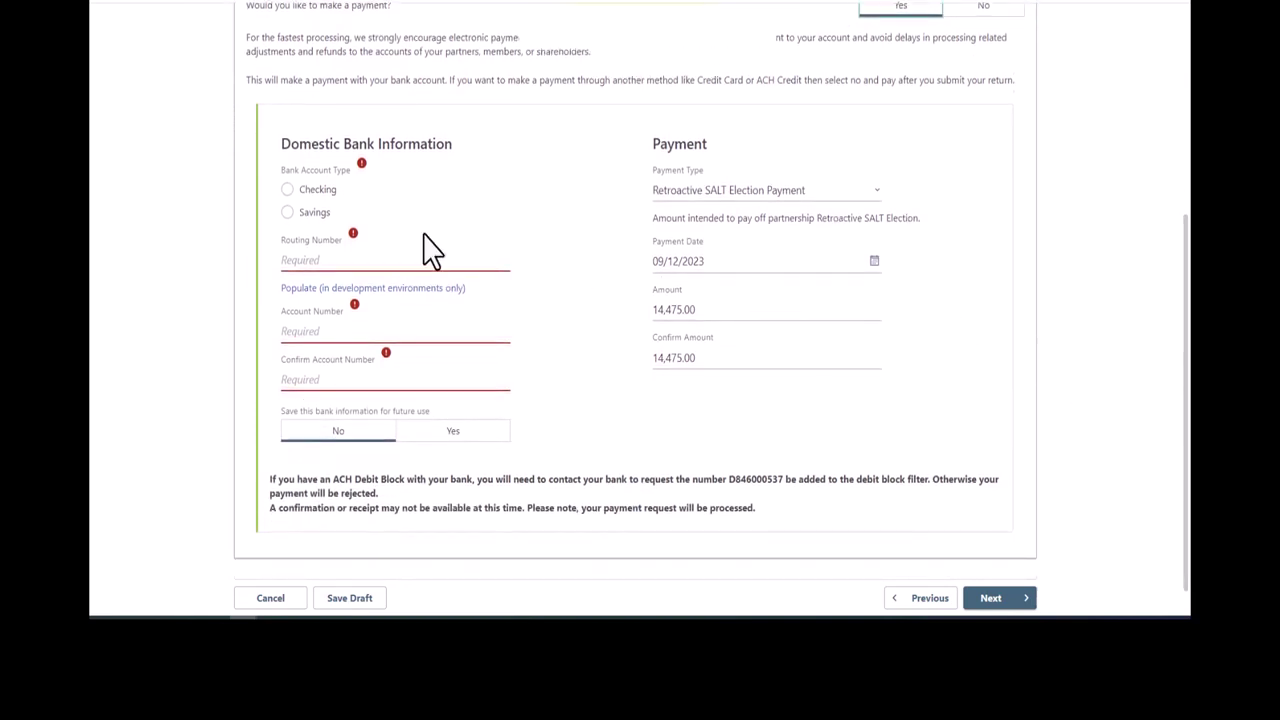
pyautogui.click(287, 190)
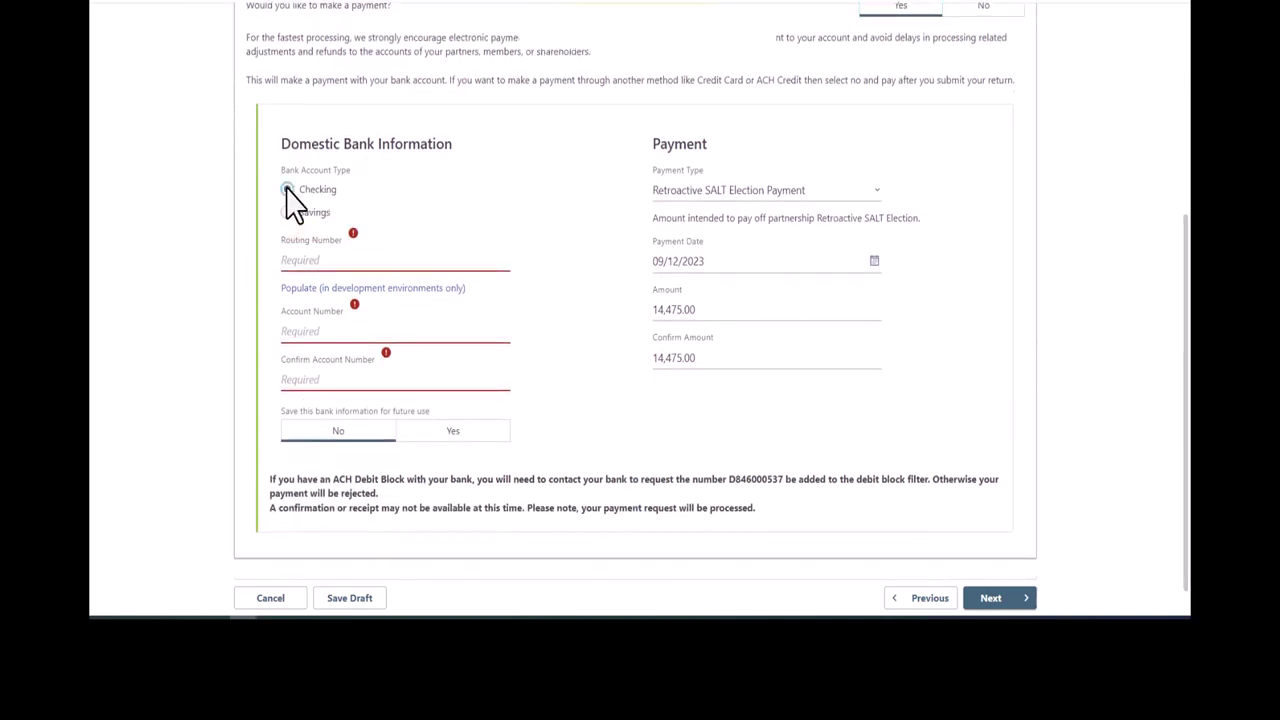
pyautogui.click(301, 260)
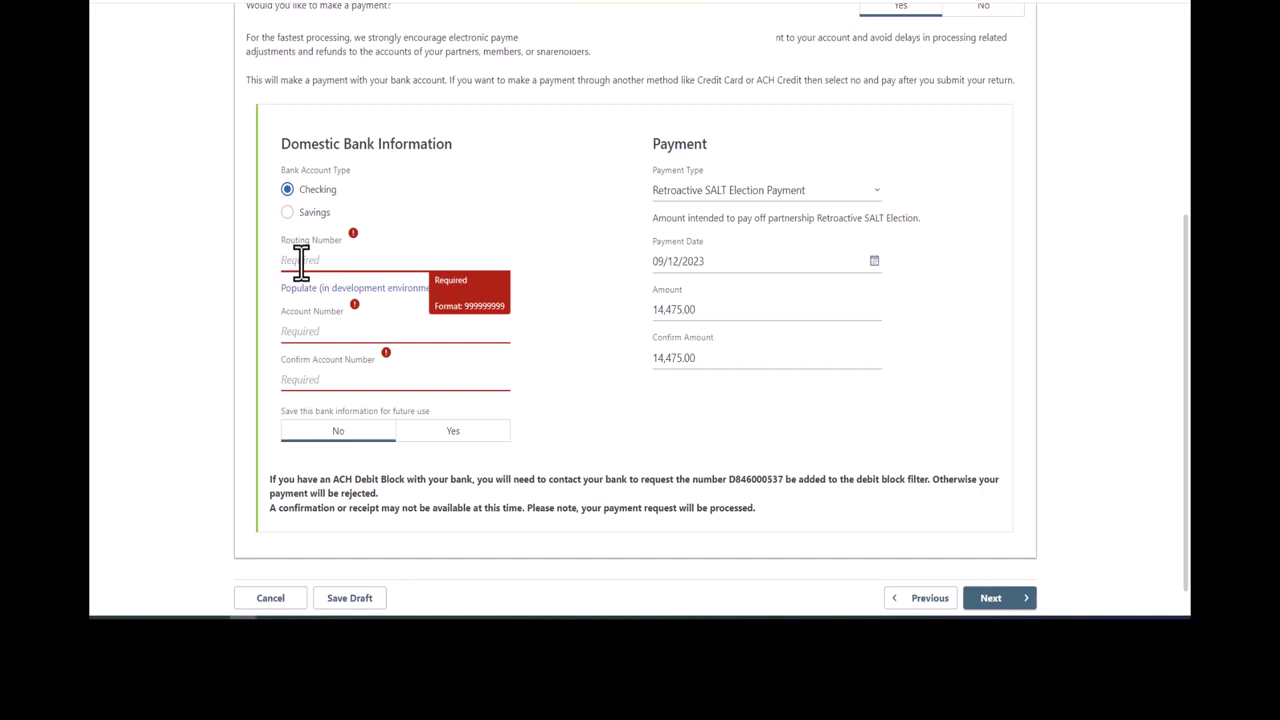
pyautogui.click(312, 288)
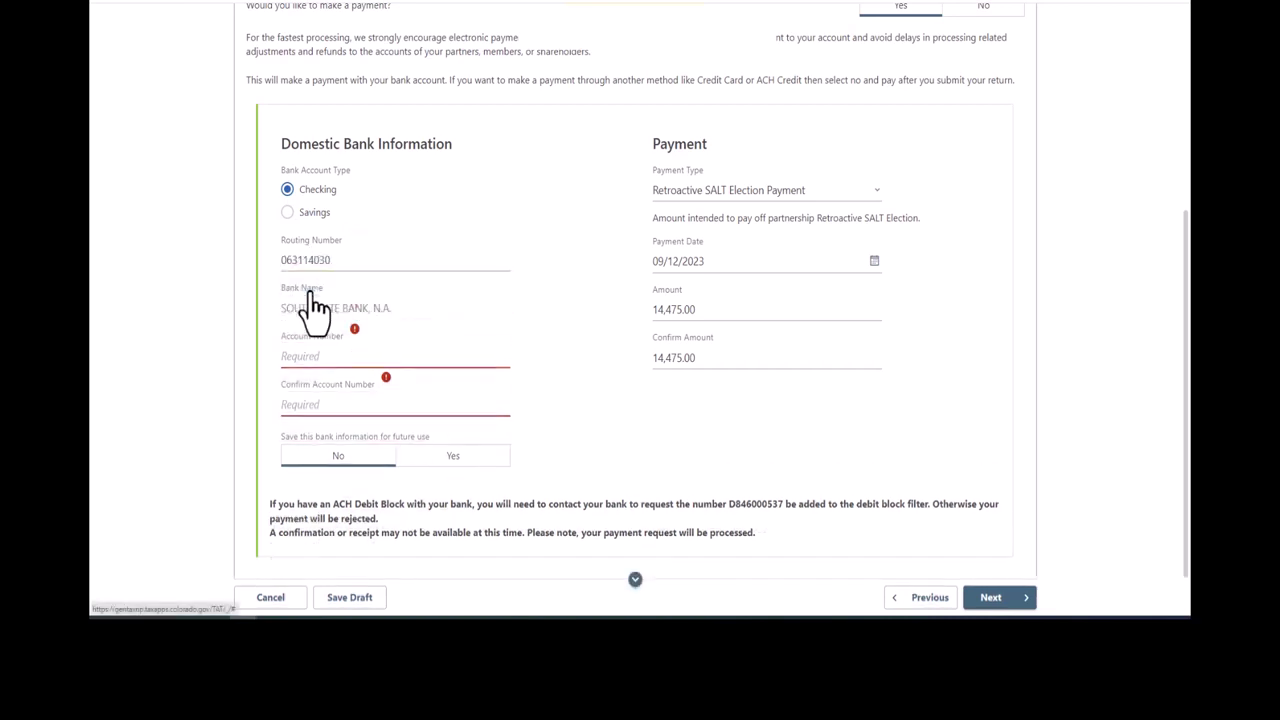
pyautogui.click(302, 357)
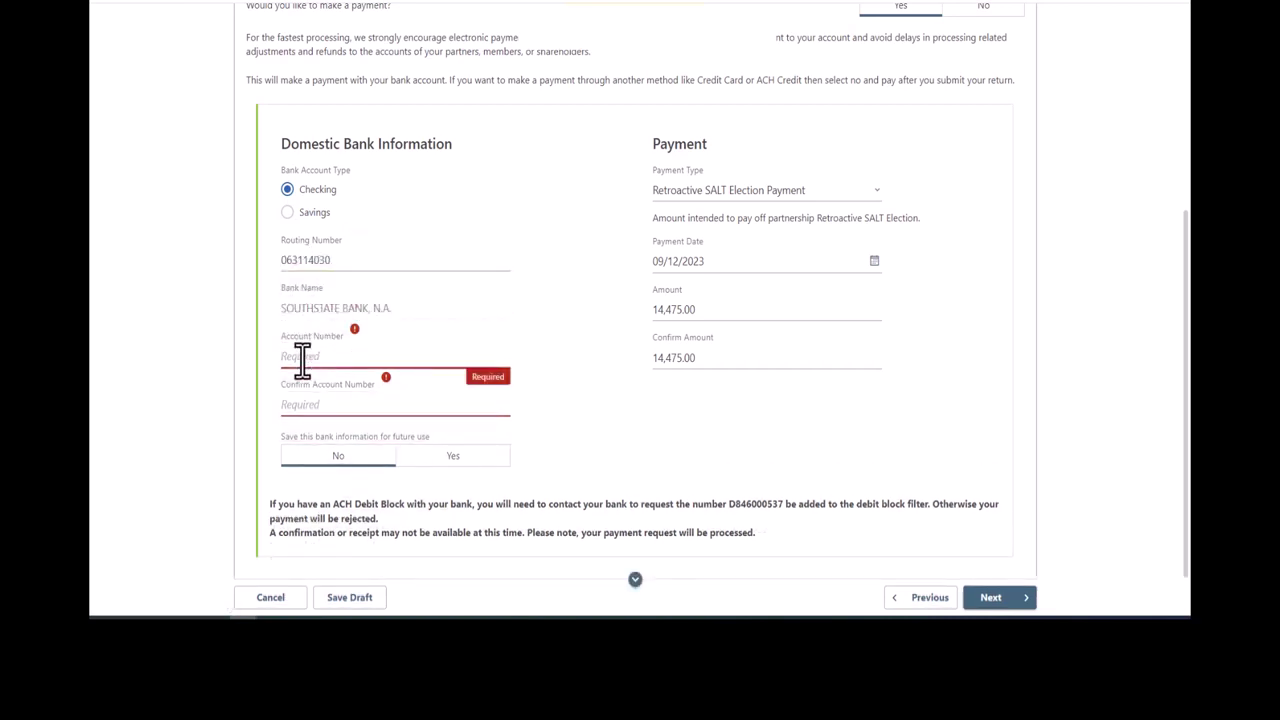
pyautogui.write('123456789')
pyautogui.press('Tab')
pyautogui.write('1234')
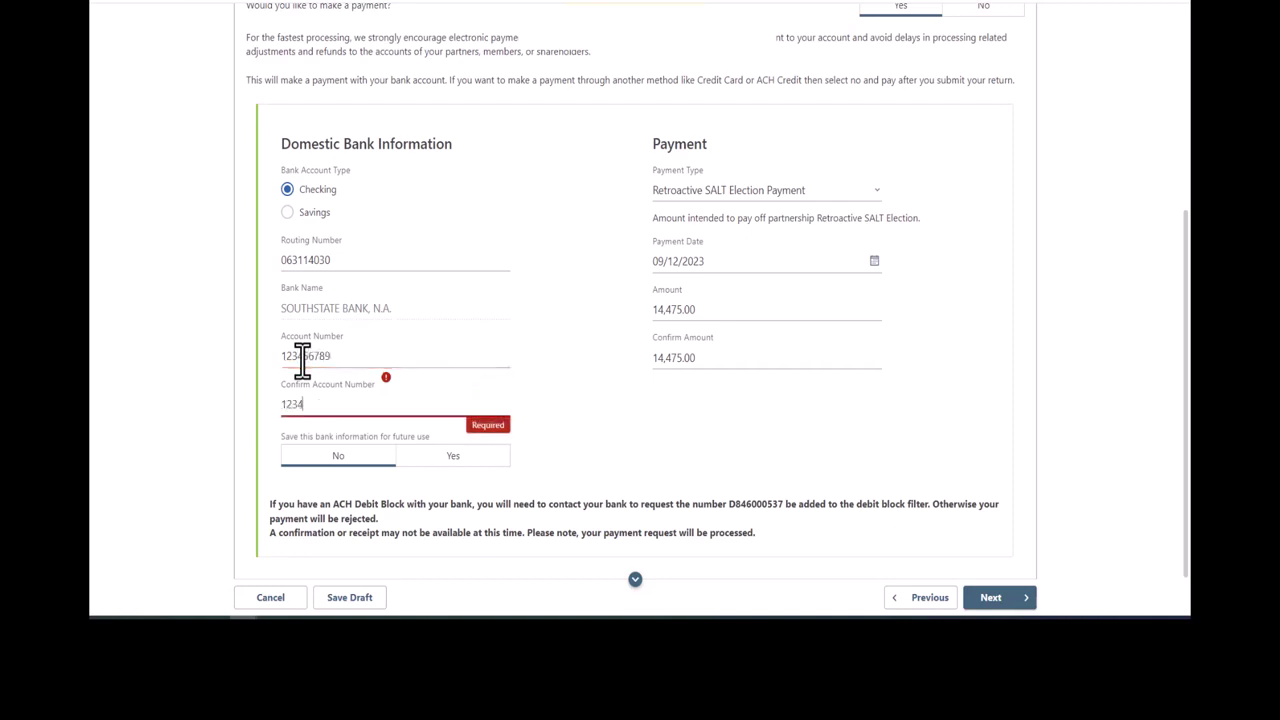
pyautogui.write('56789')
pyautogui.press('Tab')
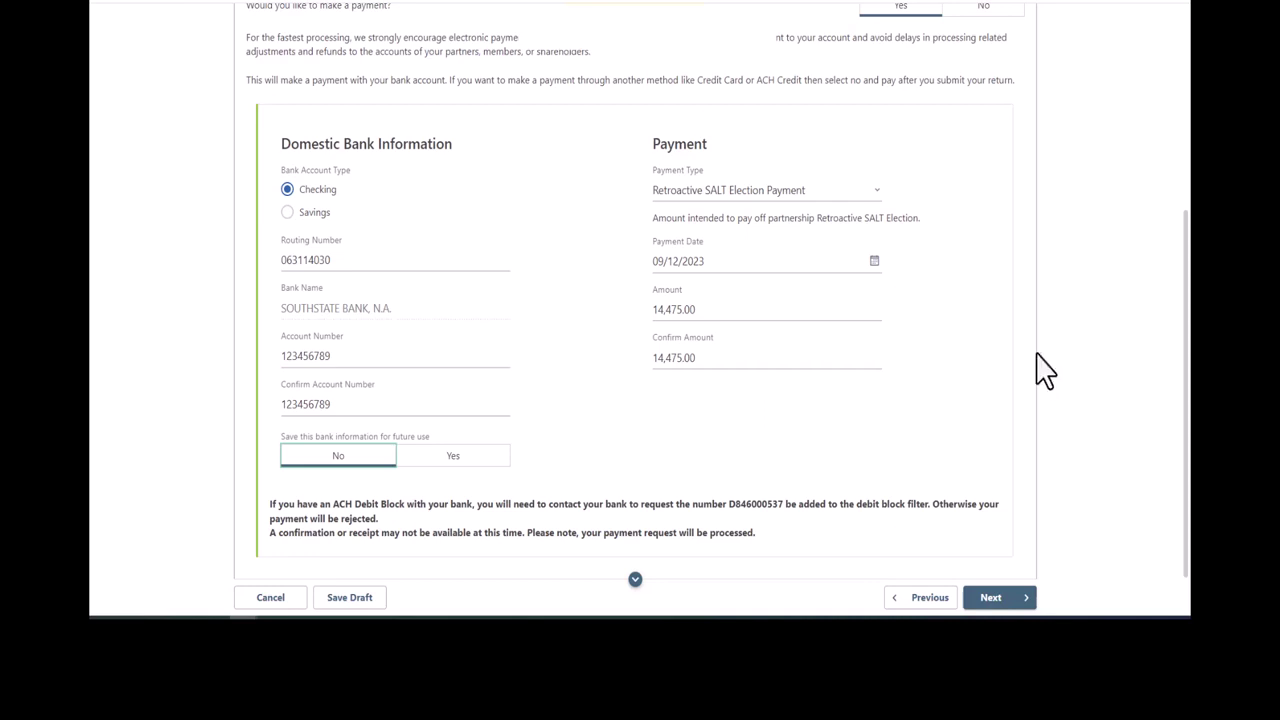
# Step: Keep Retroactive SALT Election Payment as the payment type for 14,475.00
pyautogui.click(878, 193)
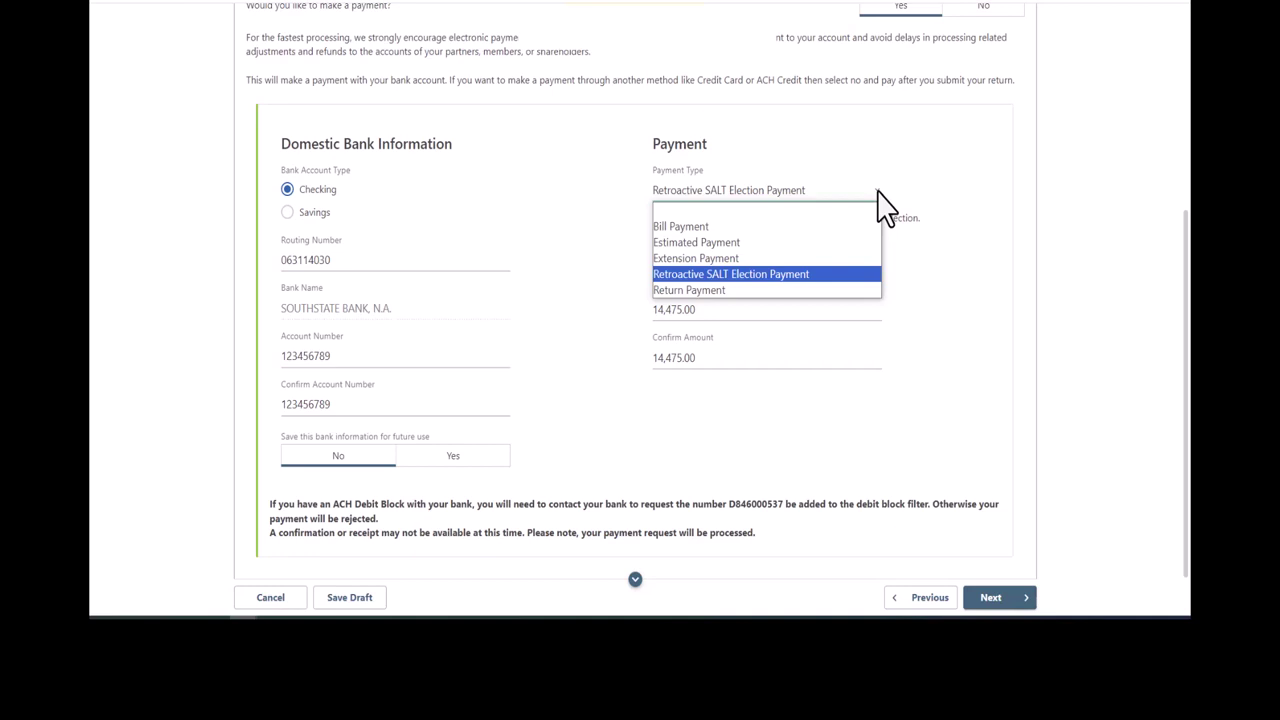
pyautogui.click(951, 193)
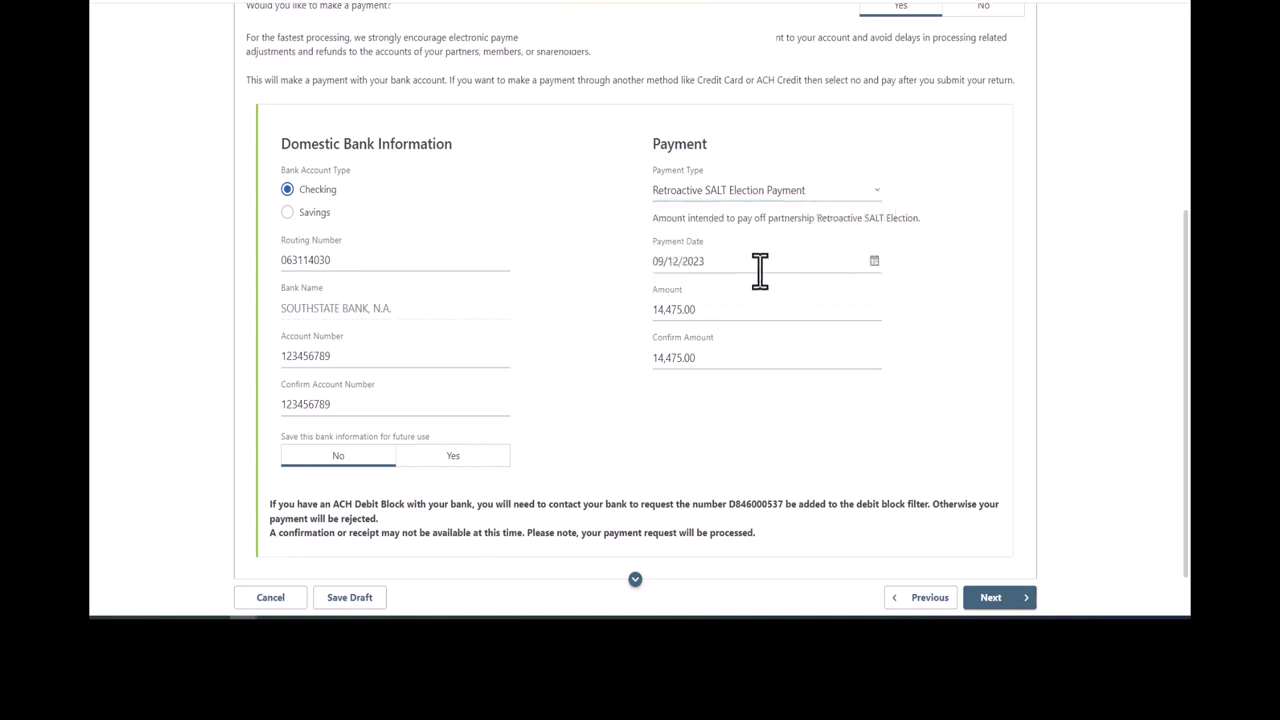
pyautogui.moveTo(1182, 286); pyautogui.dragTo(1183, 362)
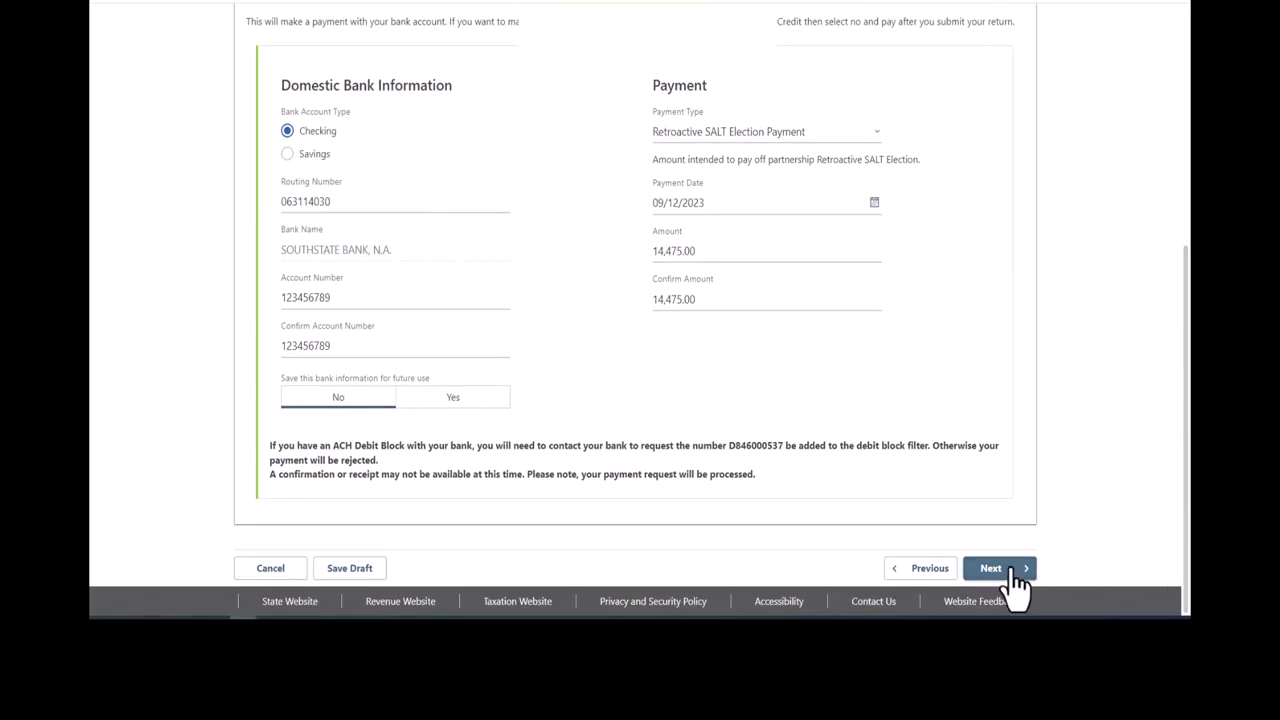
# Step: On the Summary step, accept the mailing-address and terms agreements and submit the return
pyautogui.click(1014, 571)
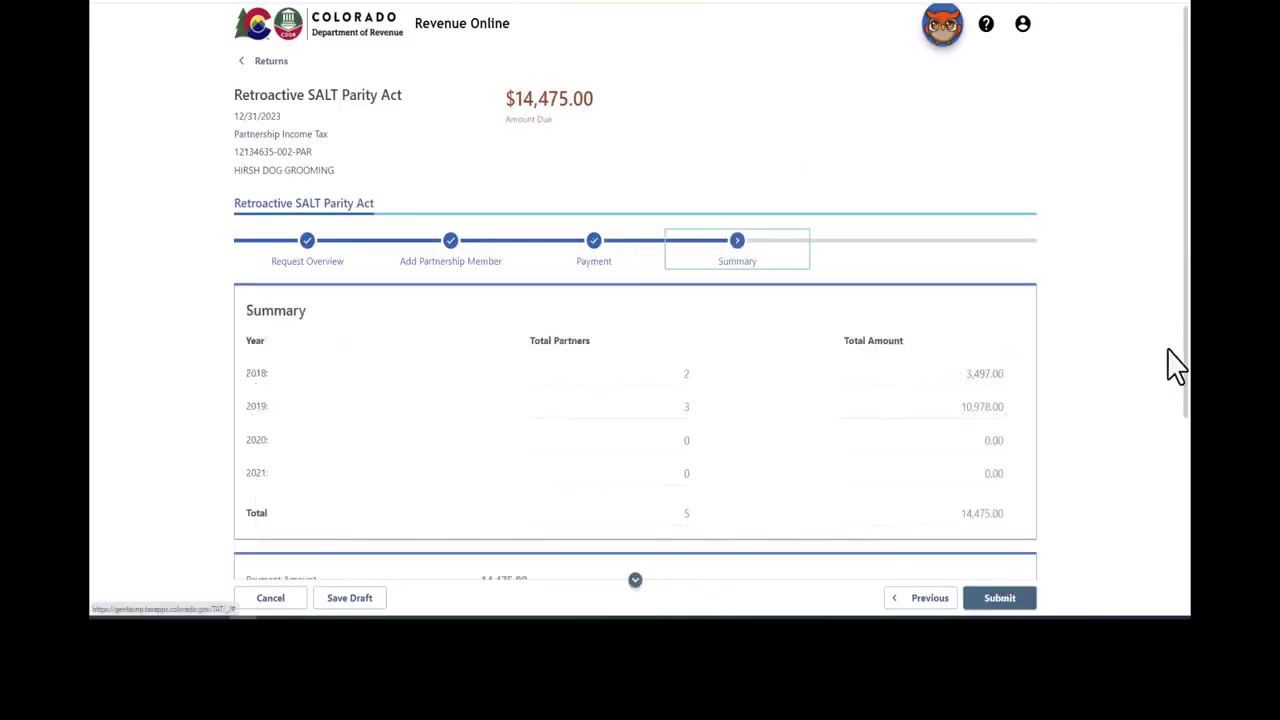
pyautogui.moveTo(1186, 306); pyautogui.dragTo(1186, 509)
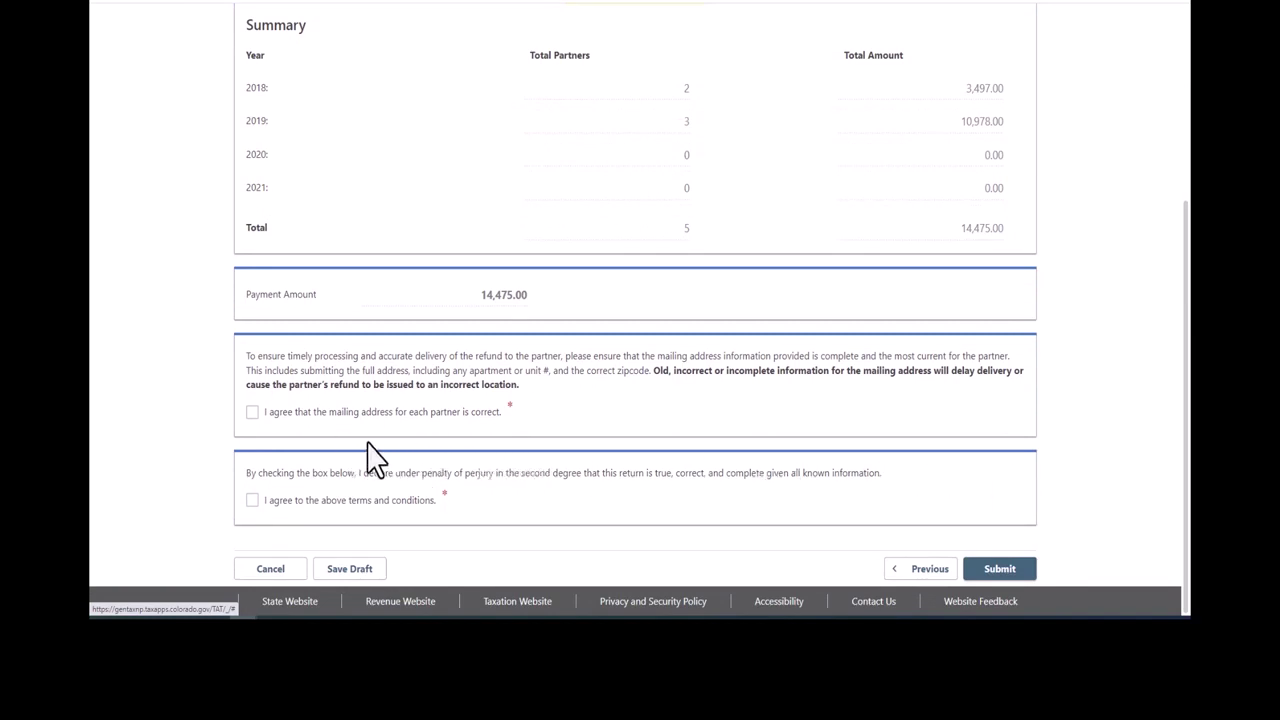
pyautogui.click(253, 414)
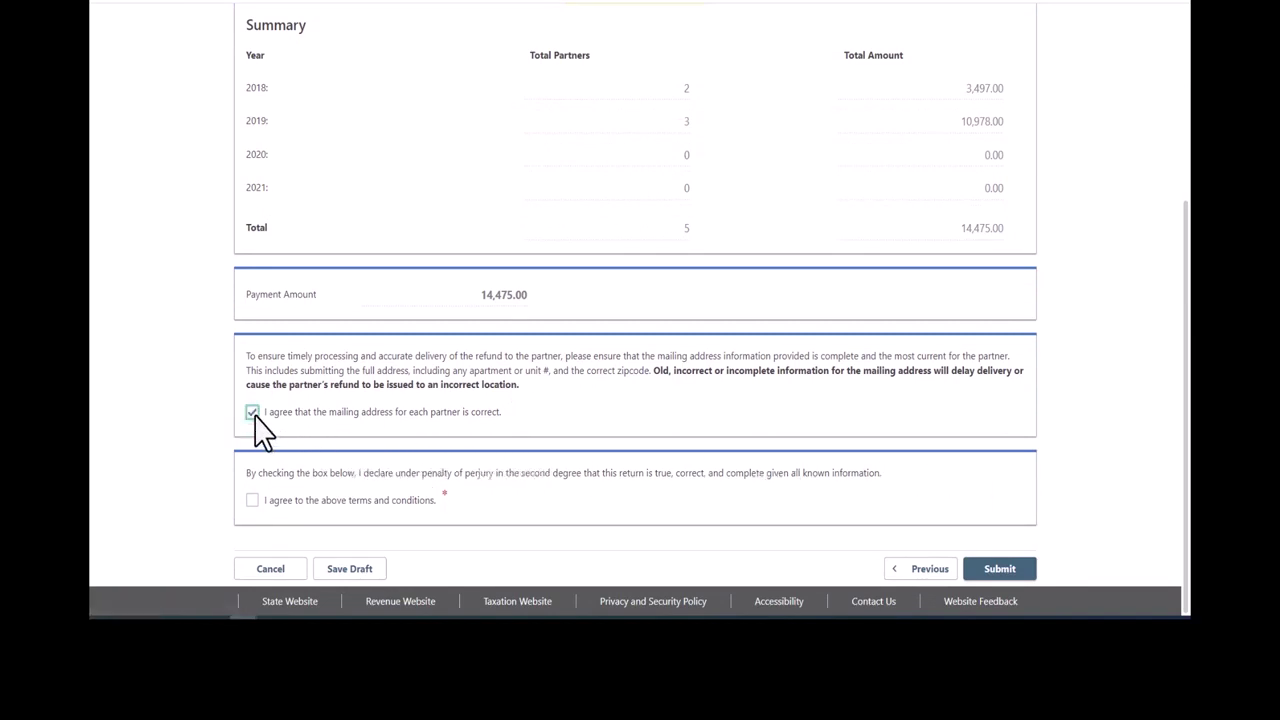
pyautogui.click(253, 501)
pyautogui.click(999, 578)
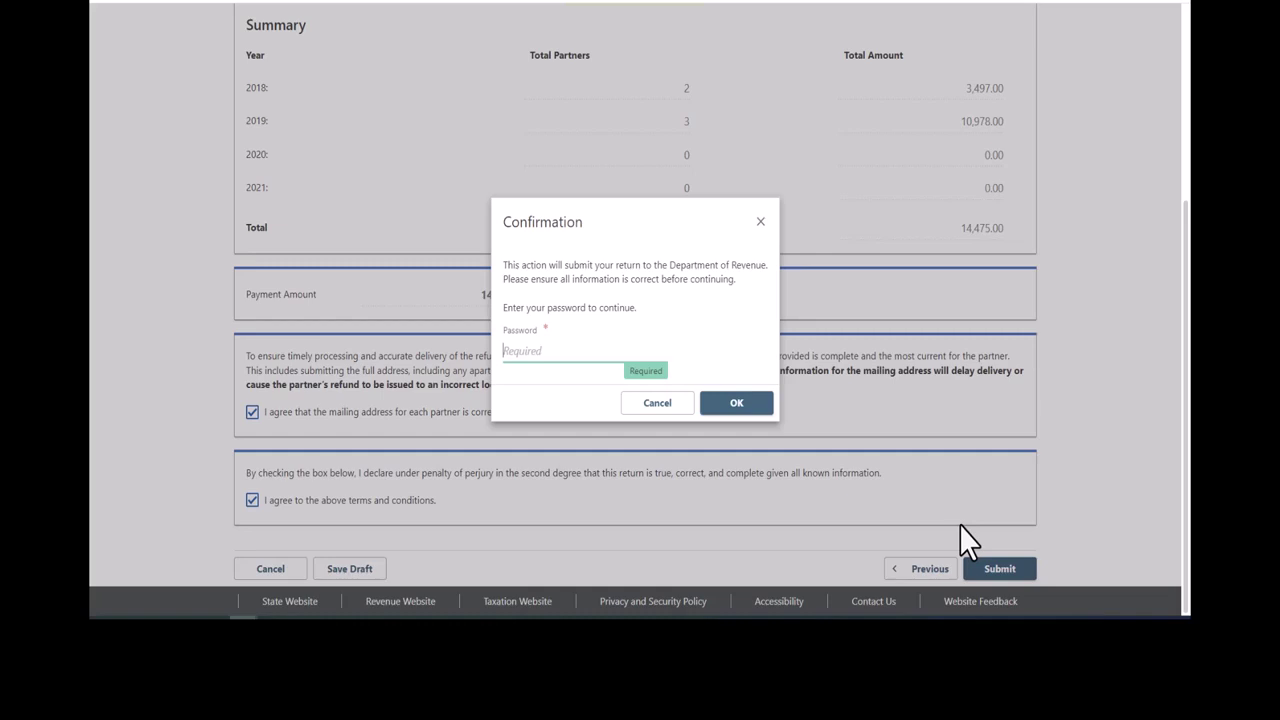
# Step: Enter the account password to confirm submission, review the confirmation number, and return to Returns
pyautogui.write('**********')
pyautogui.click(740, 402)
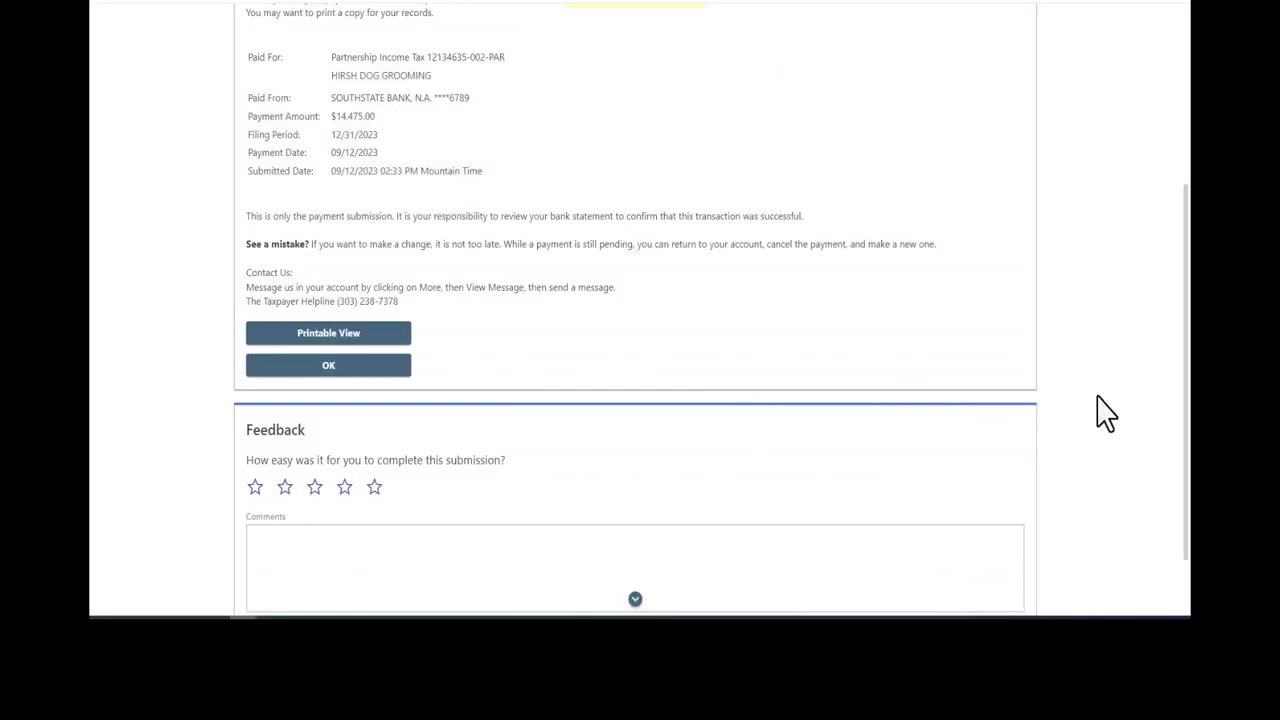
pyautogui.moveTo(1186, 393); pyautogui.dragTo(1187, 200)
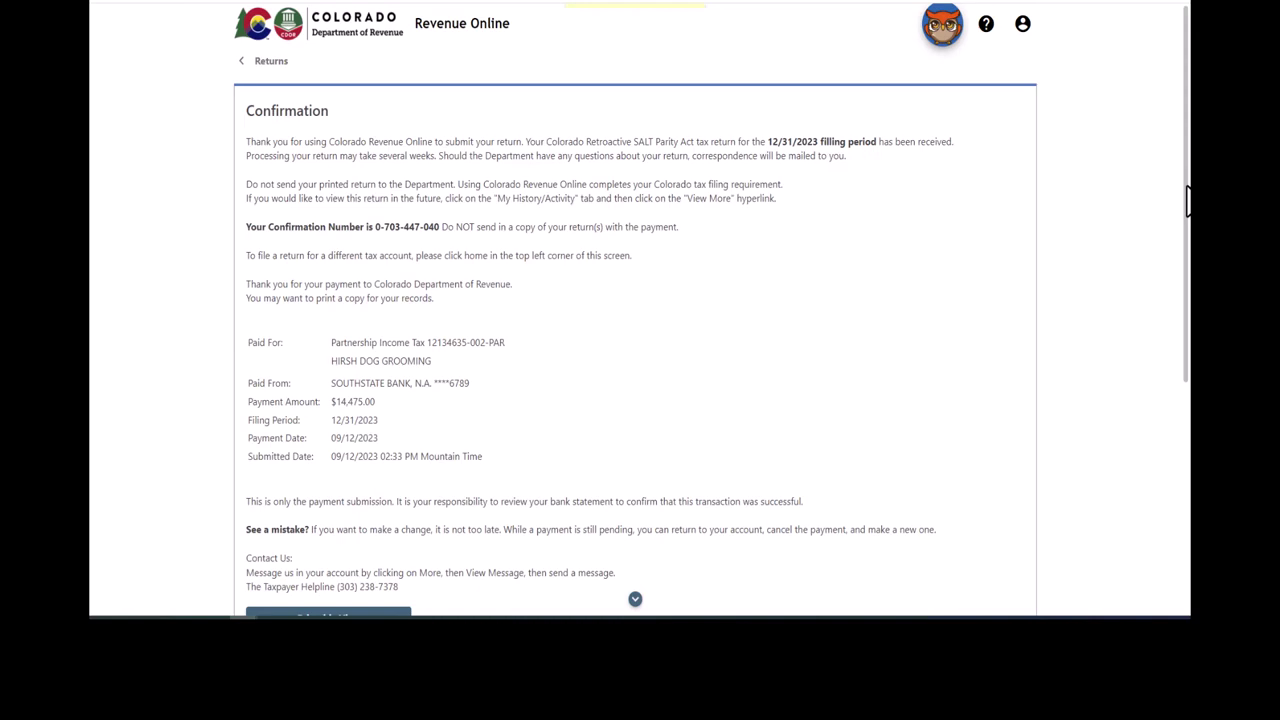
pyautogui.scroll(-5, 1187, 200)
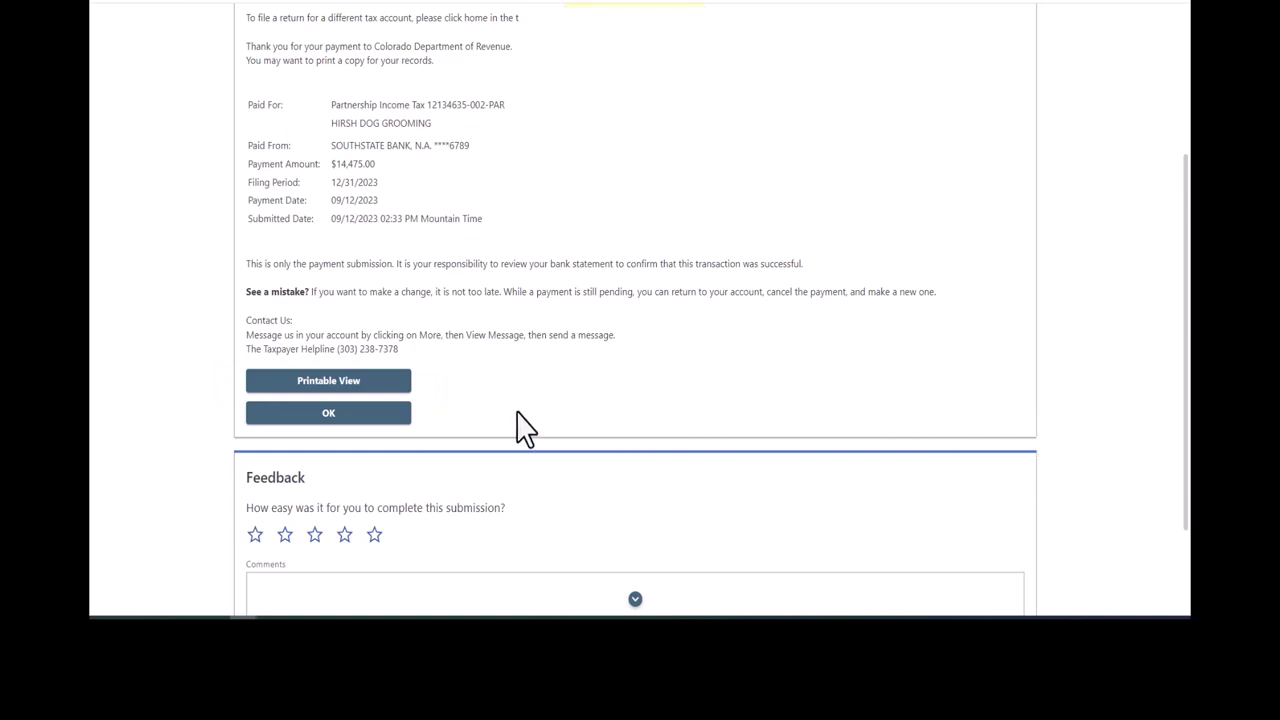
pyautogui.click(383, 420)
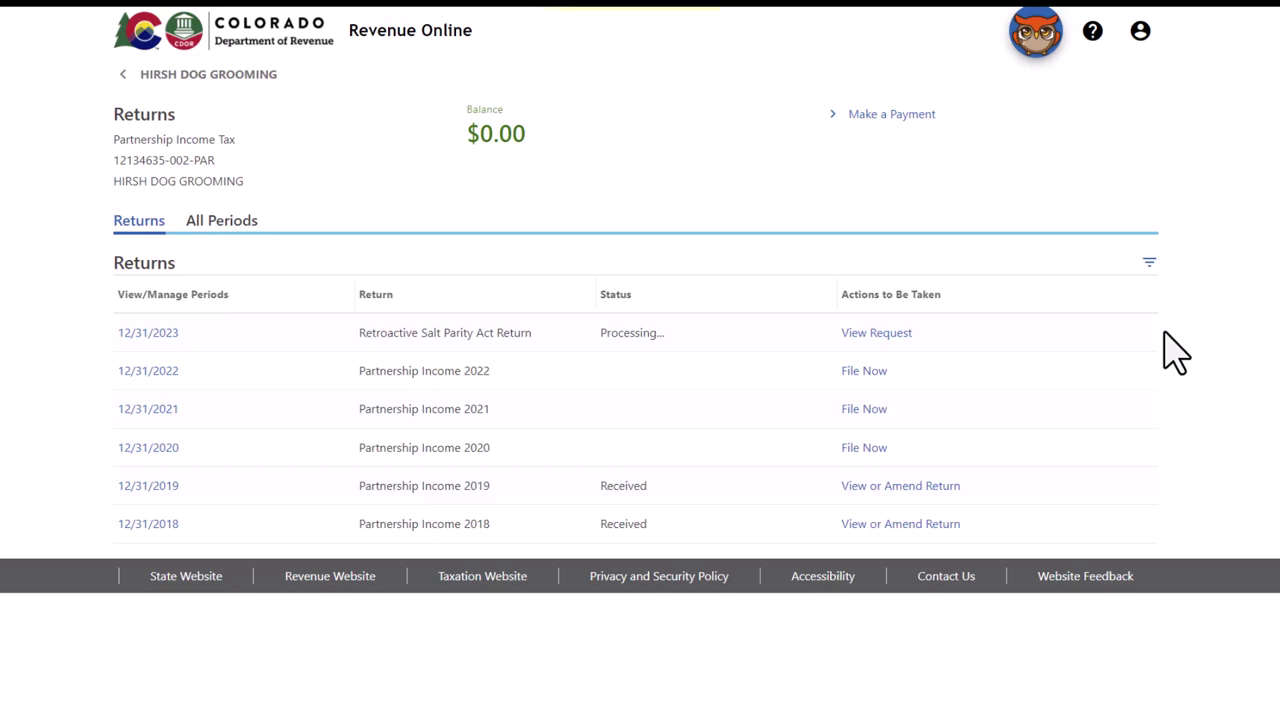
# Step: Open the 12/31/2023 request and generate its SALT Payment coupon PDF for 31-Dec-2023
pyautogui.click(905, 336)
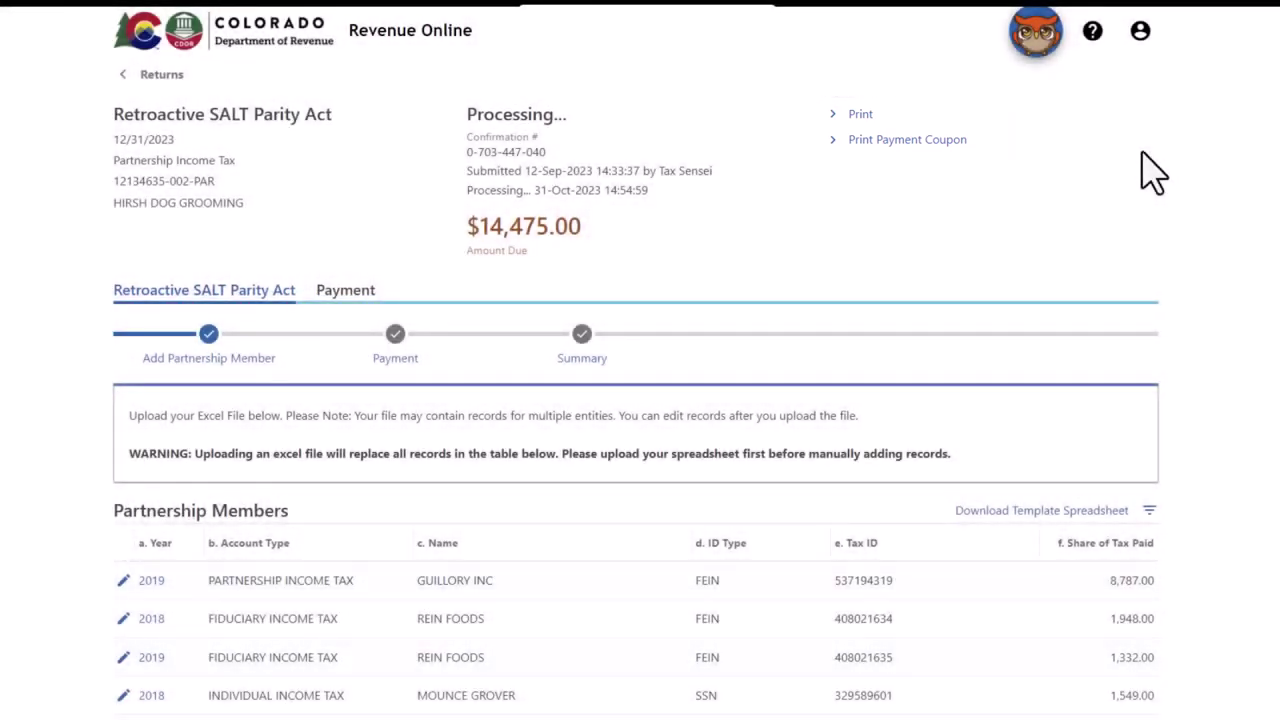
pyautogui.click(928, 148)
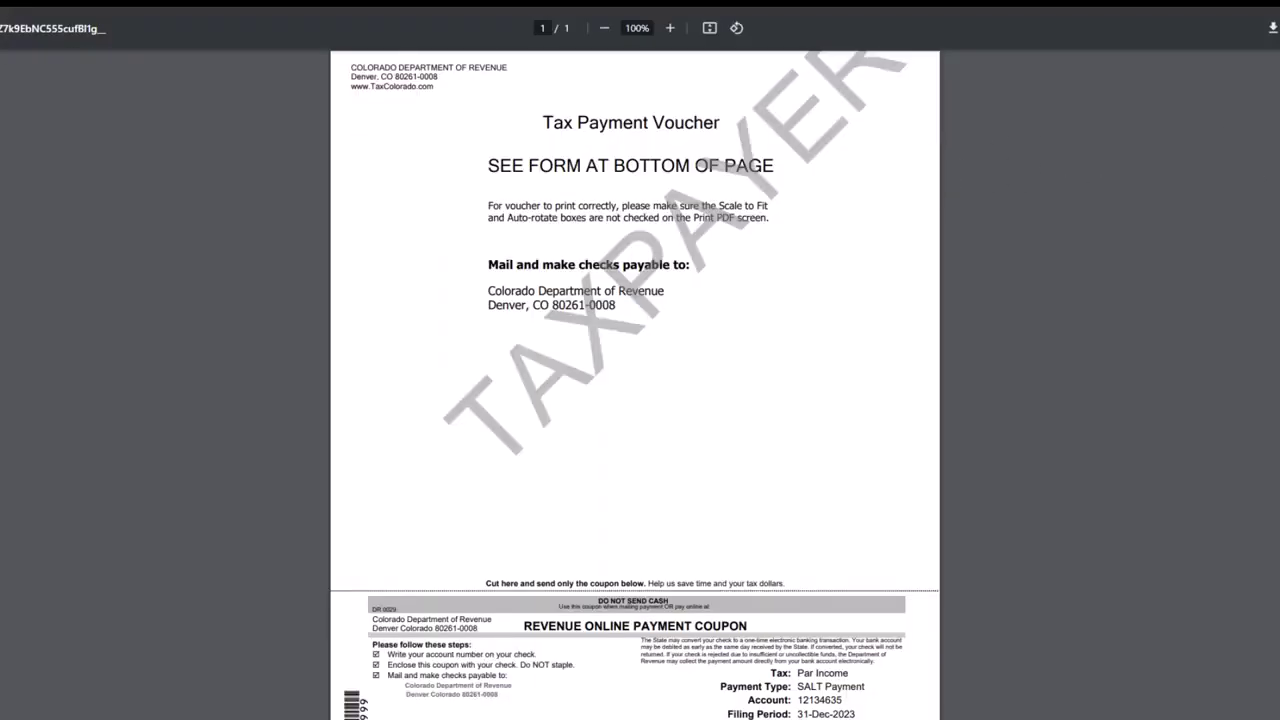
pyautogui.scroll(-1, 635, 384)
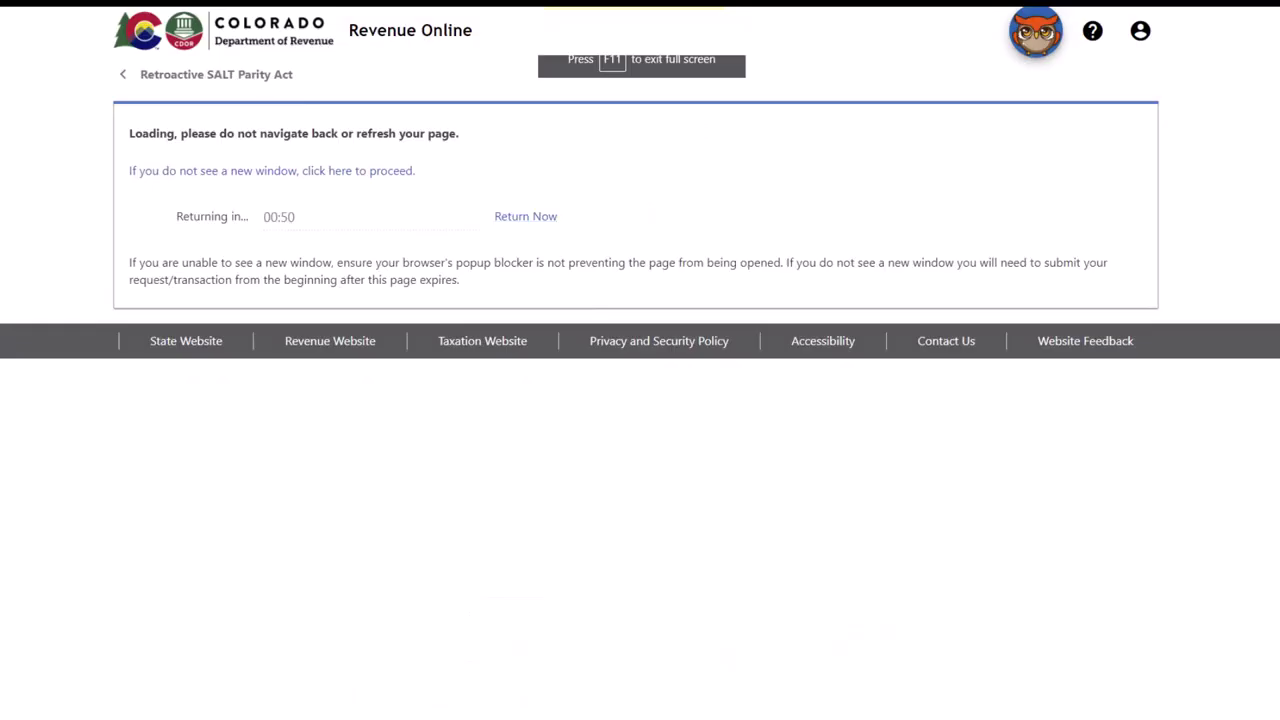
# Step: Return to the account and reopen the returns list showing the 12/31/2023 return as Received
pyautogui.click(524, 217)
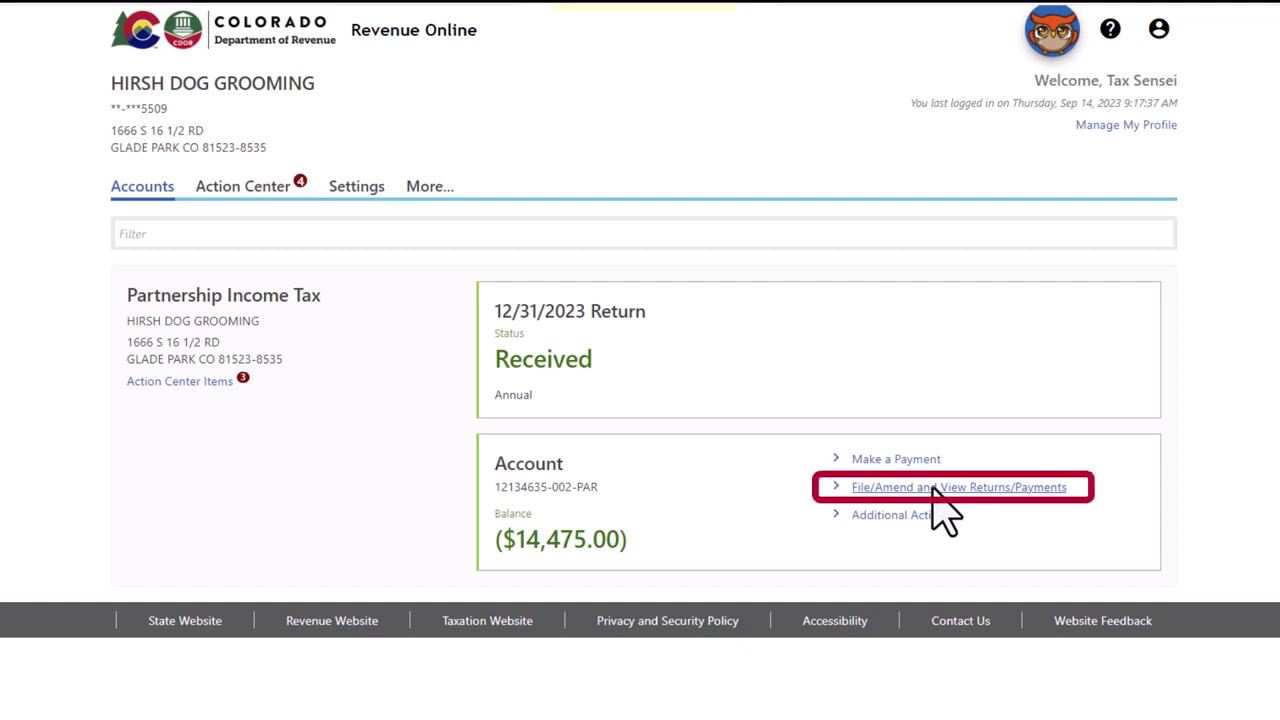
pyautogui.click(934, 488)
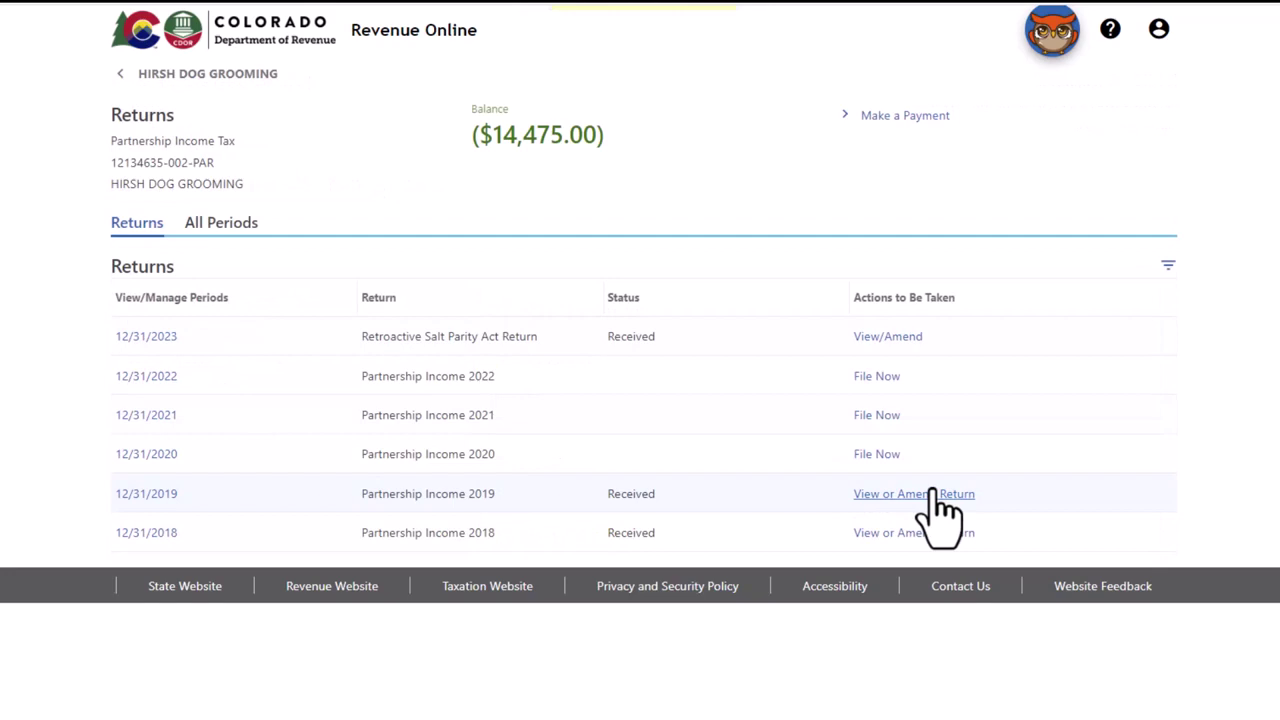